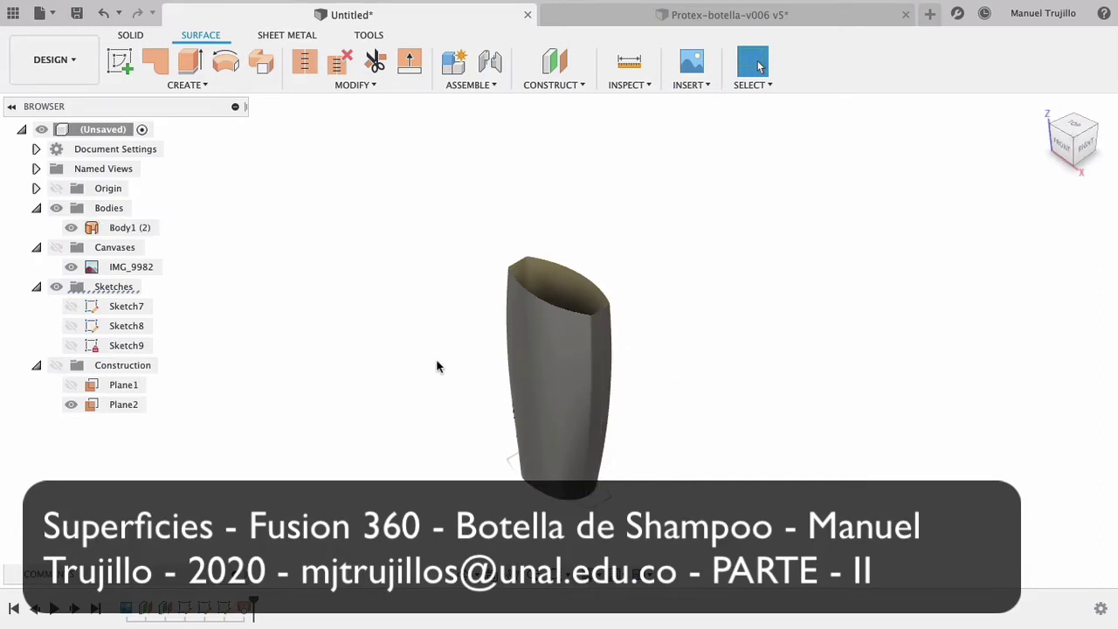
Show the IMG_9982 bottle photo and zoom in on the cap from the front view.
click(561, 393)
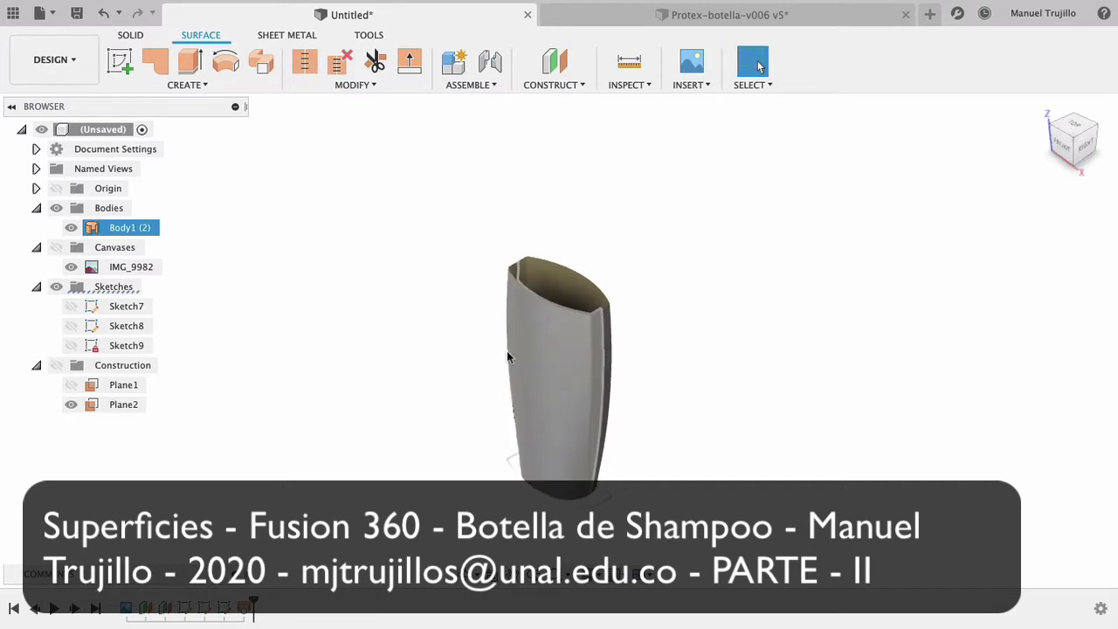
click(428, 323)
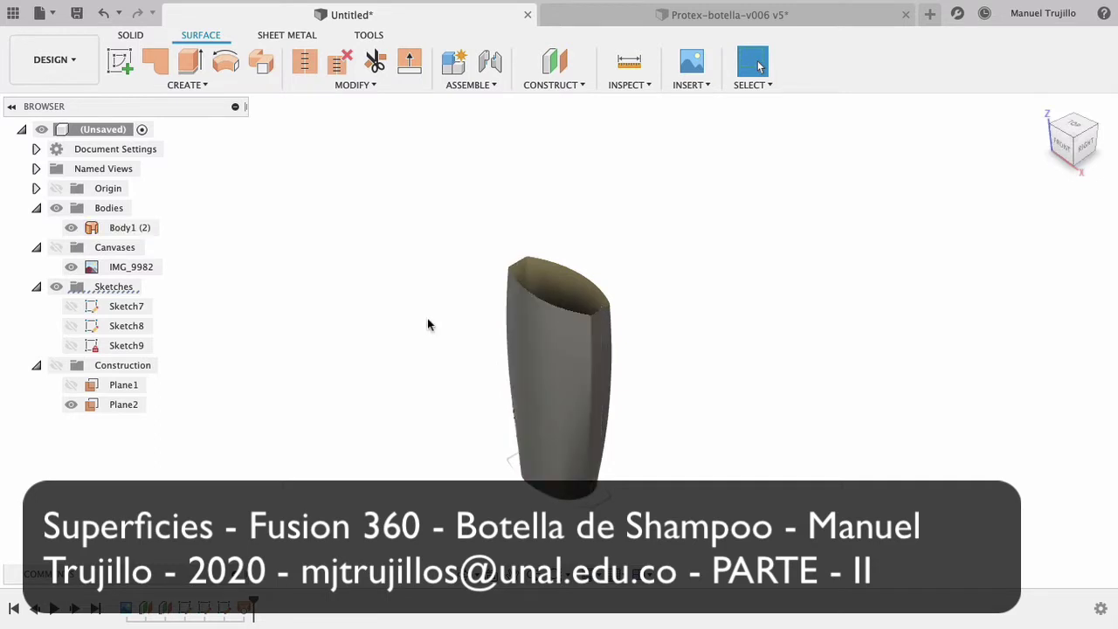
click(56, 248)
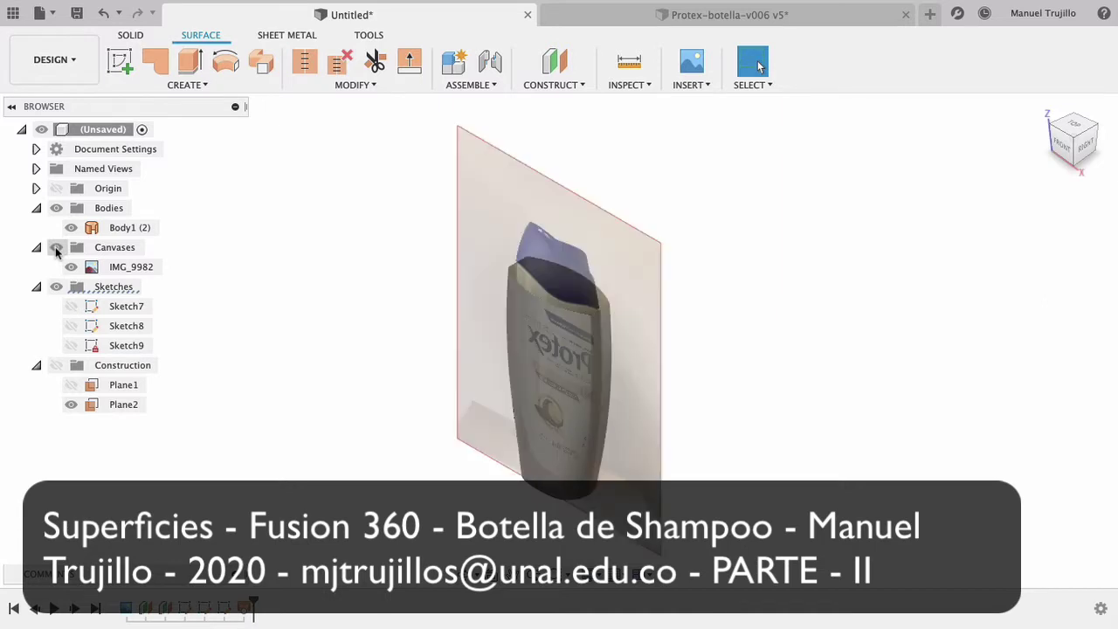
click(1063, 147)
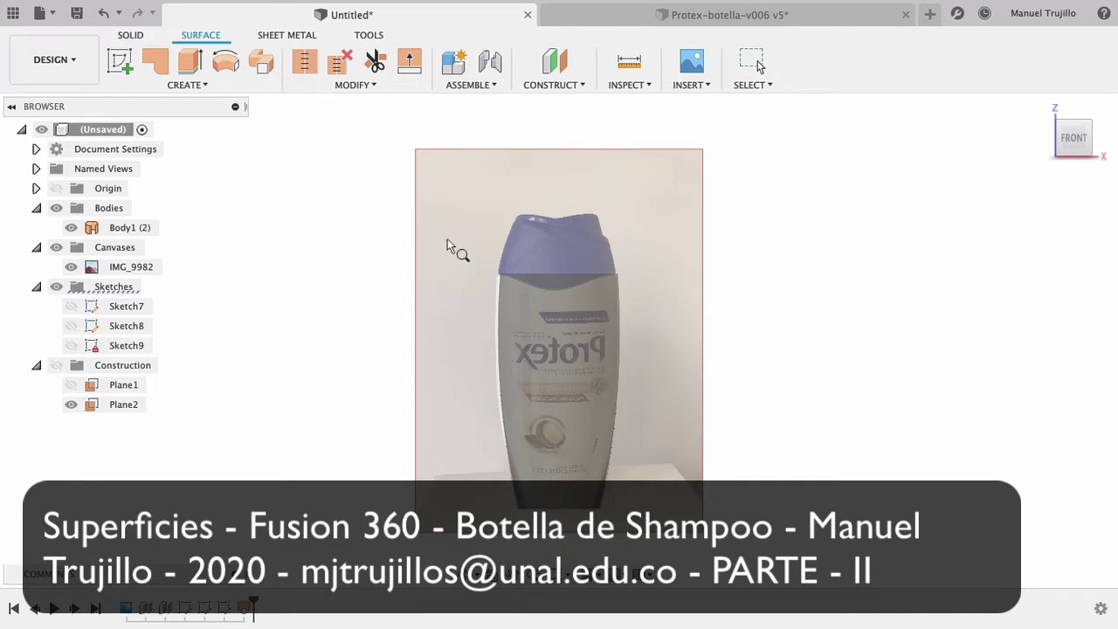
drag(446, 246, 653, 314)
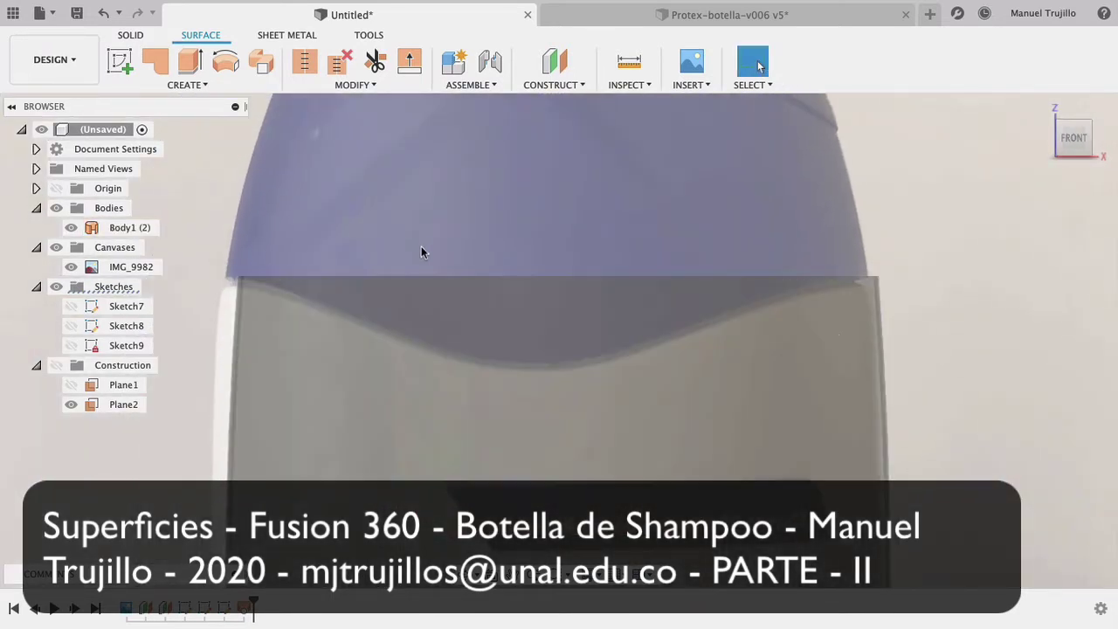
Start Sketch14 on the XZ origin plane, zoomed in on the cap's lower edge.
click(120, 59)
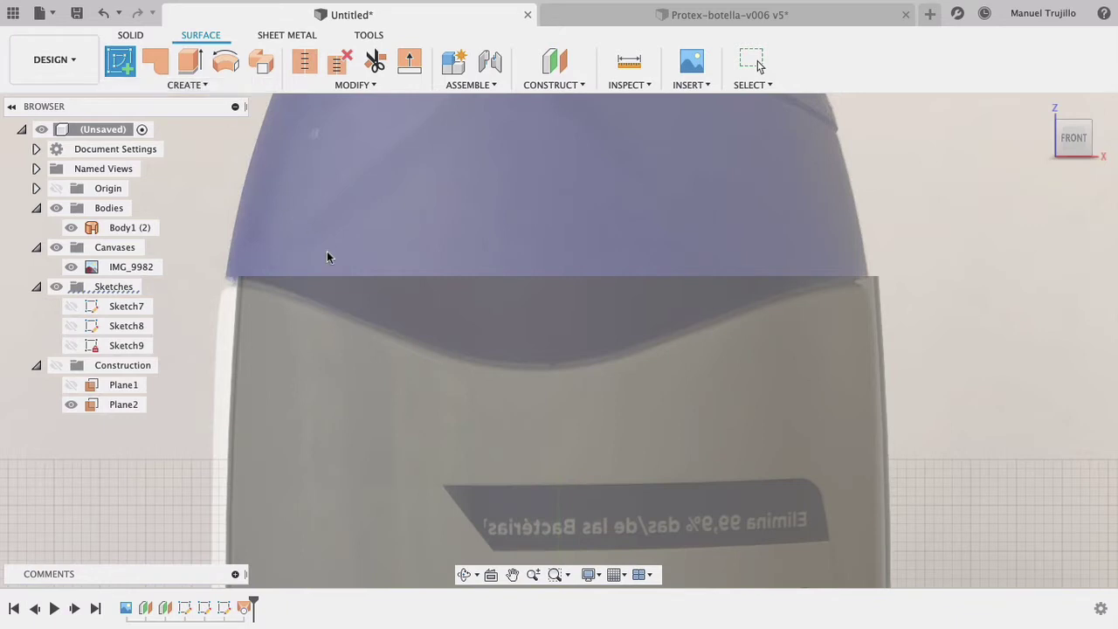
click(609, 339)
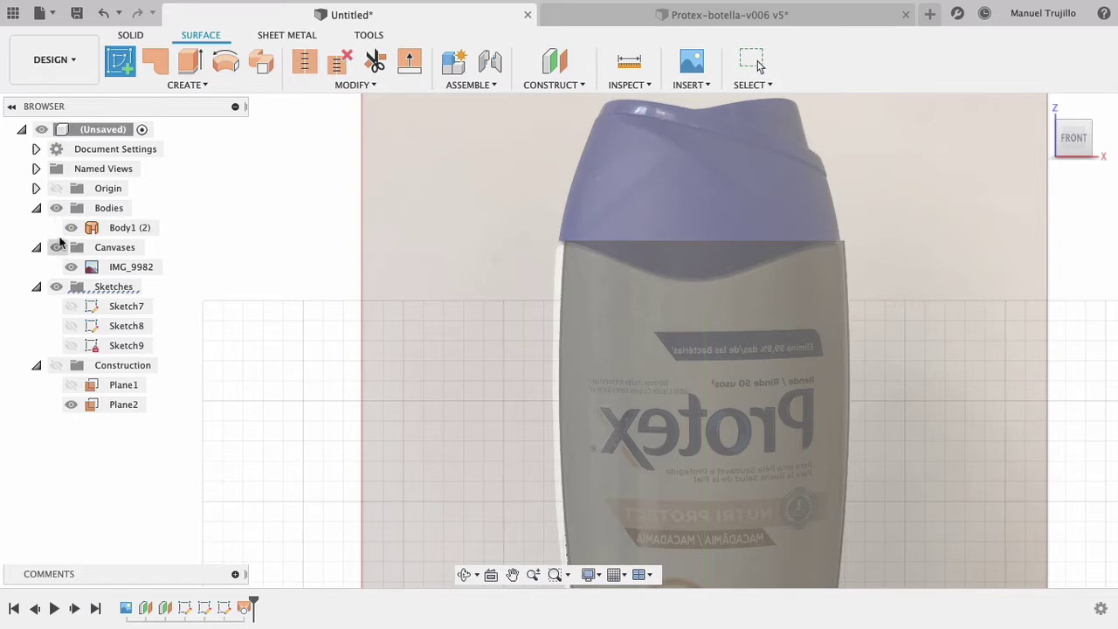
click(36, 189)
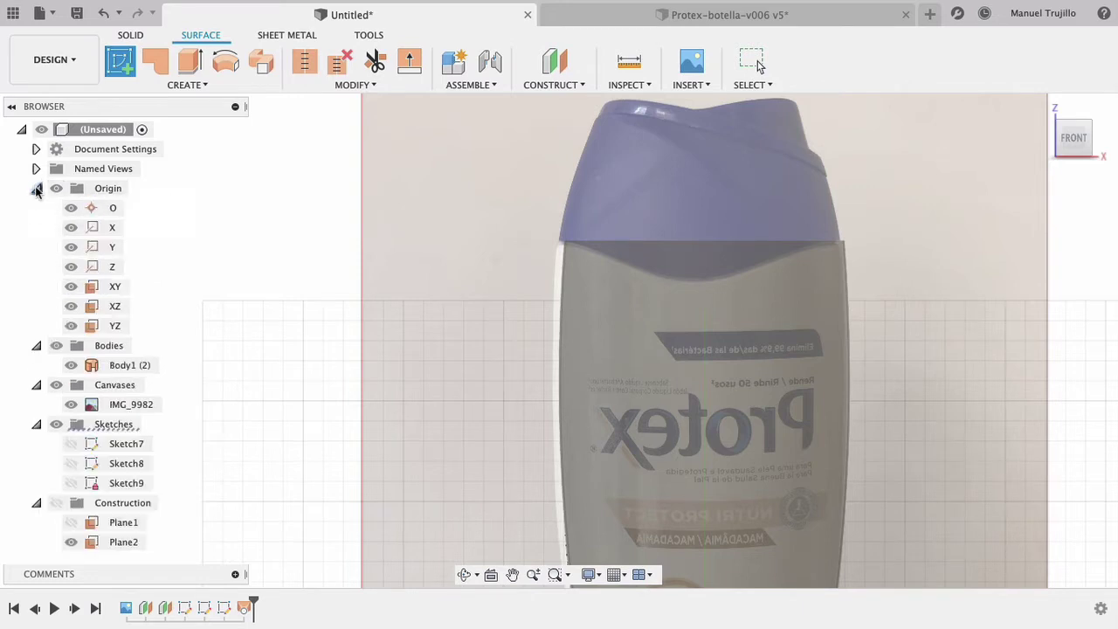
click(113, 309)
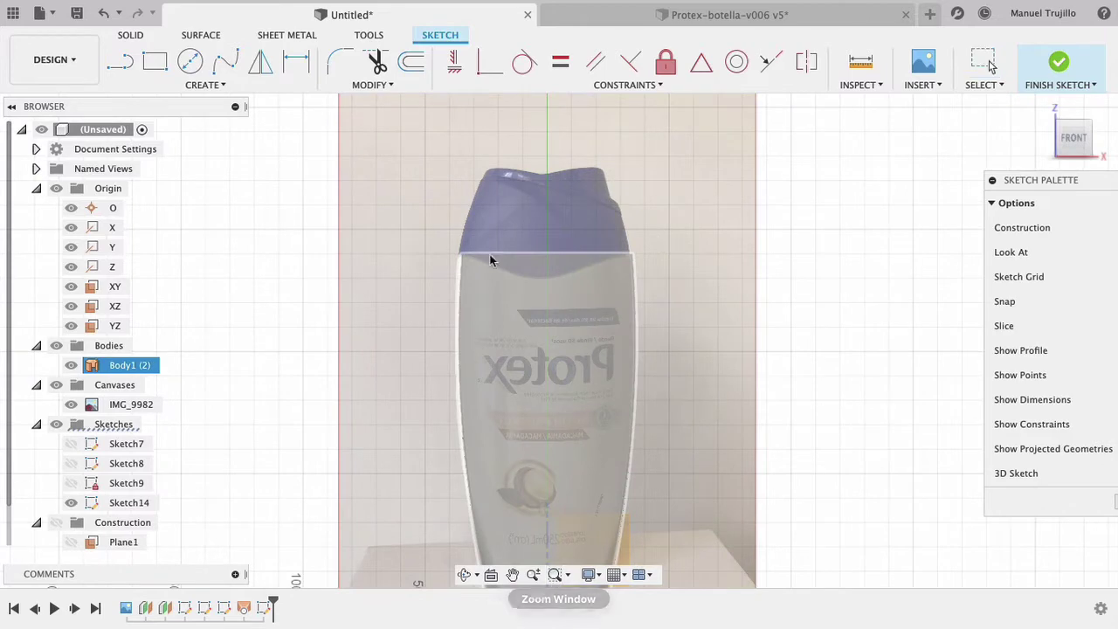
drag(442, 233, 673, 308)
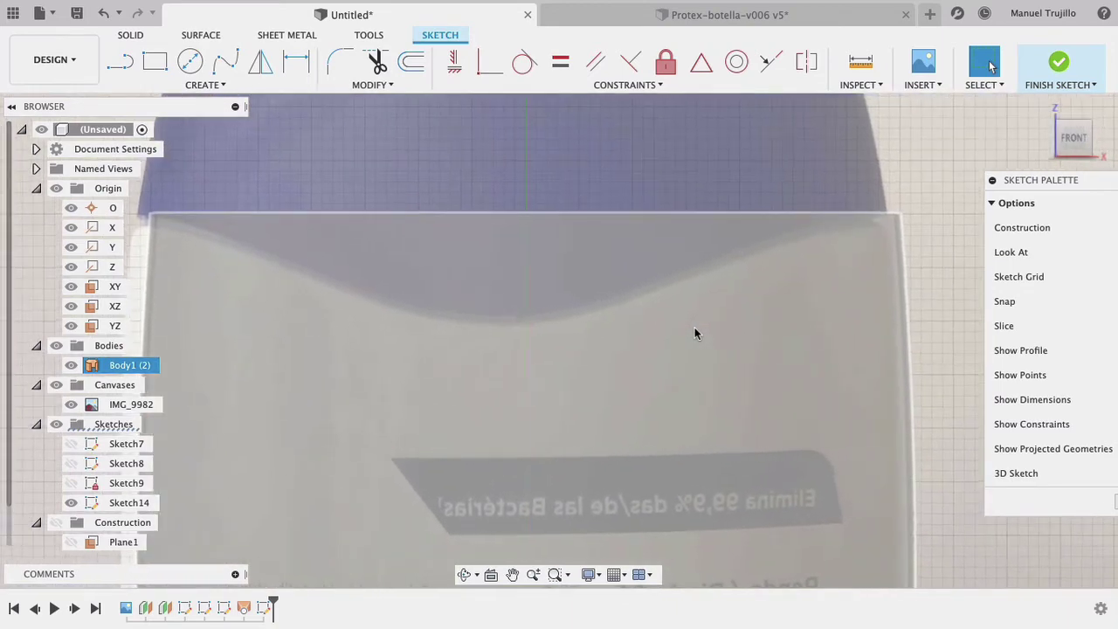
click(355, 213)
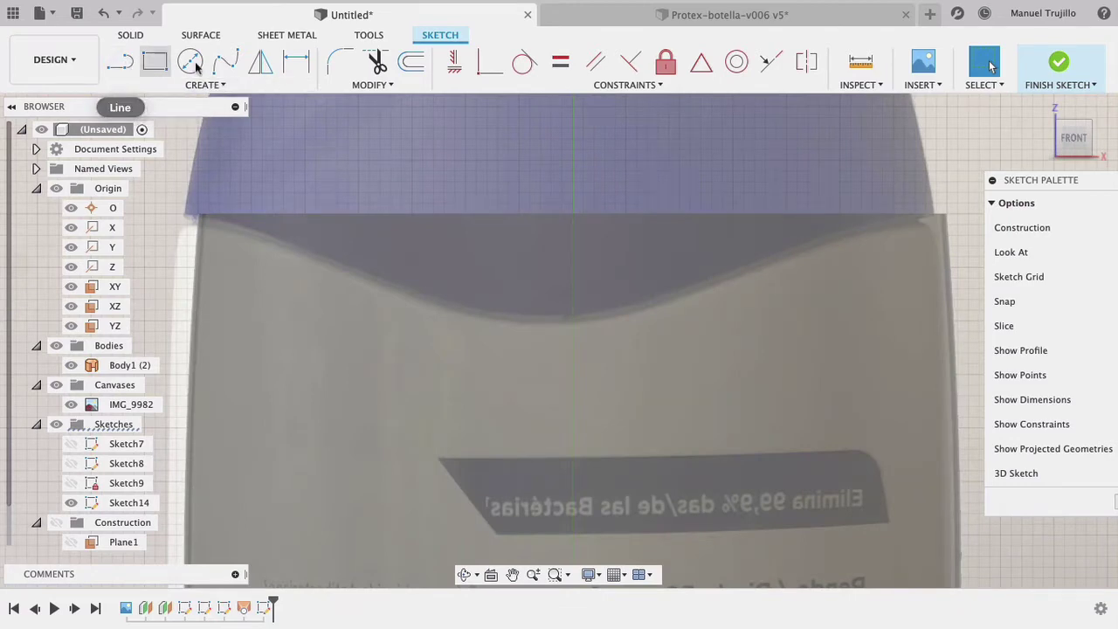
Draw a fit-point spline from the cap edge's right corner through the dip to past the centre.
click(225, 66)
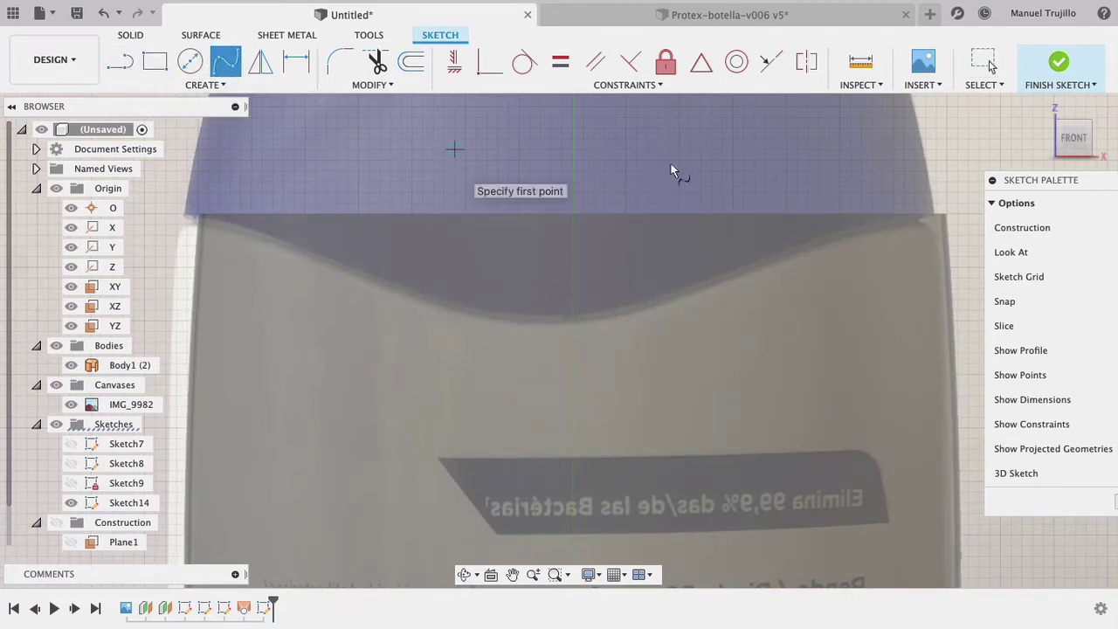
click(947, 213)
click(840, 234)
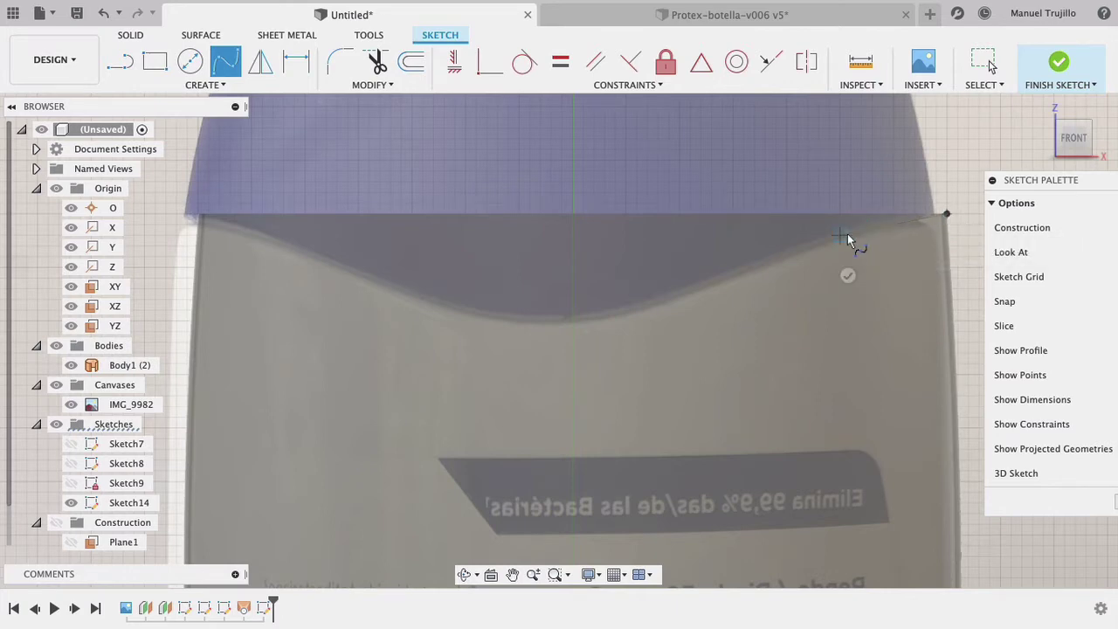
middle_drag(587, 320, 573, 320)
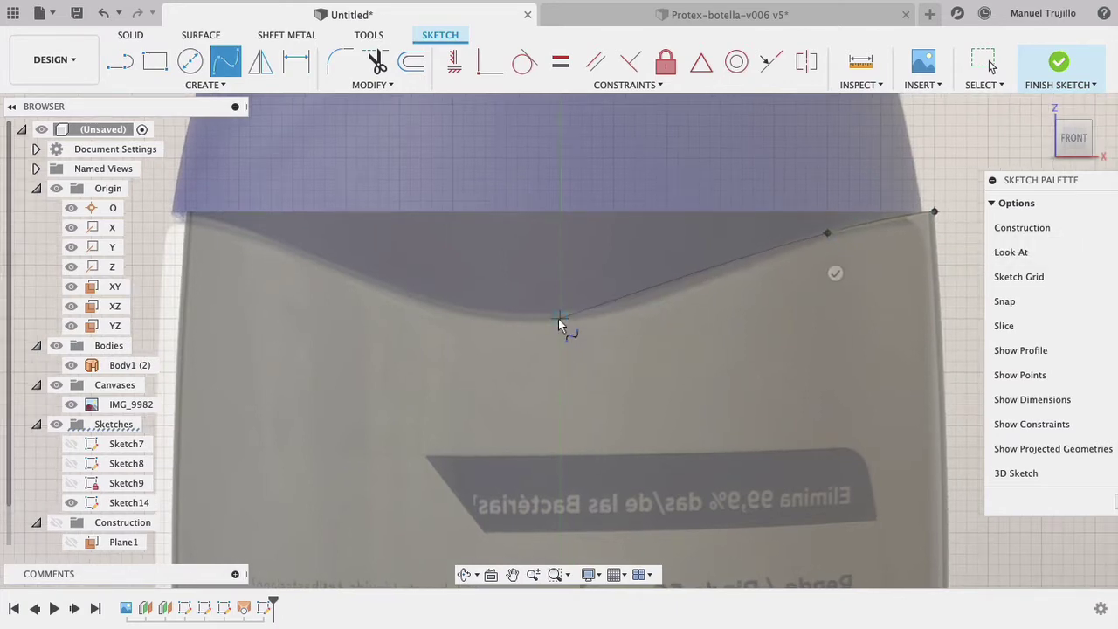
click(559, 319)
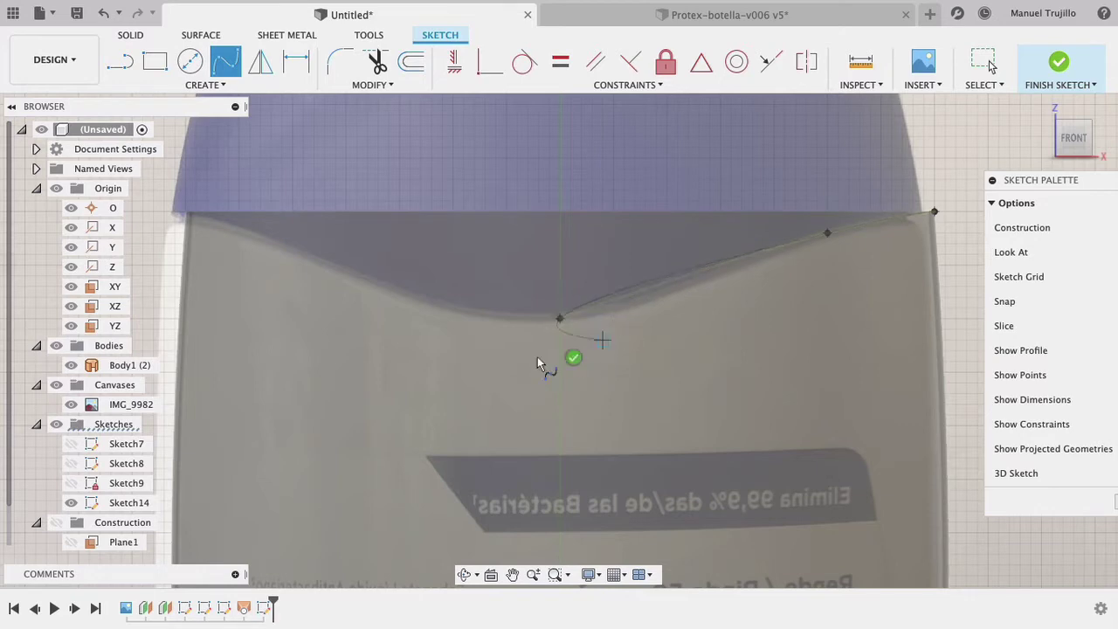
click(573, 356)
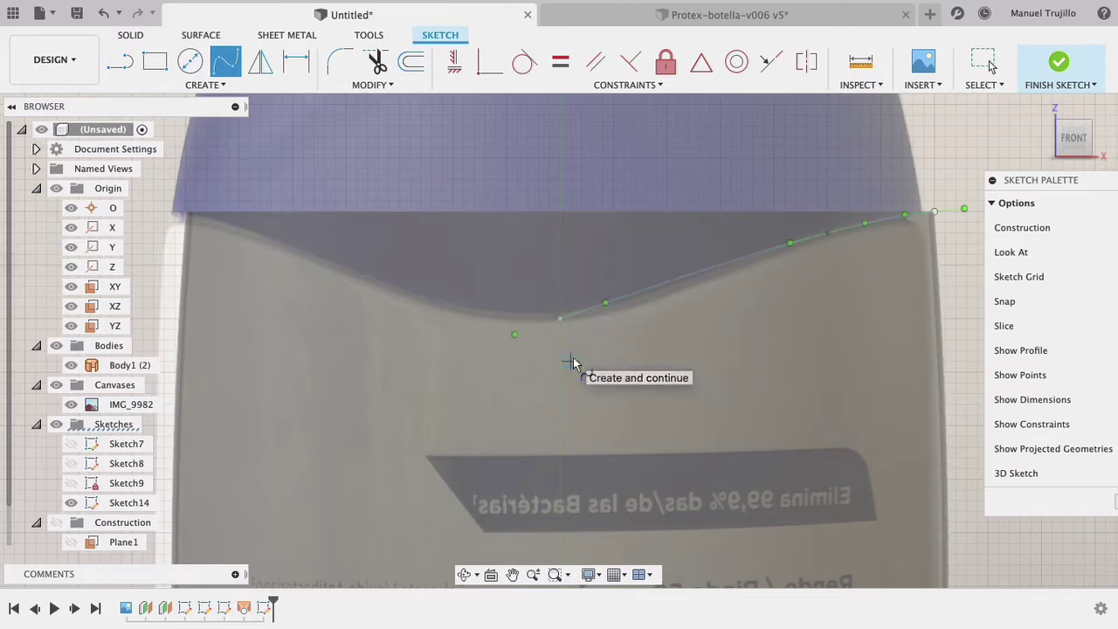
click(607, 306)
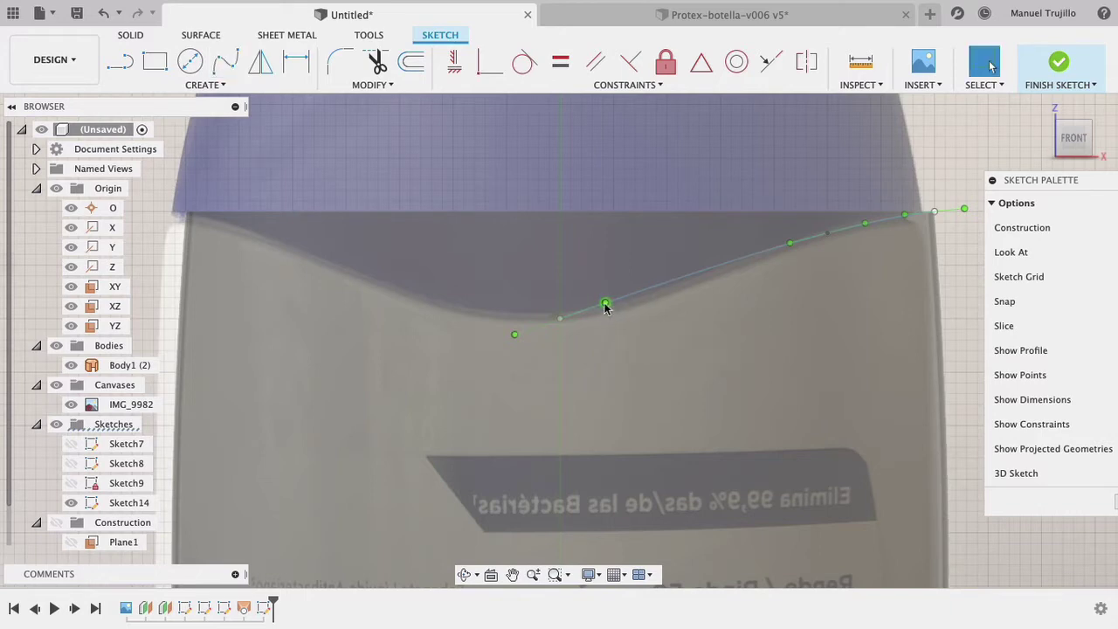
drag(607, 316, 612, 329)
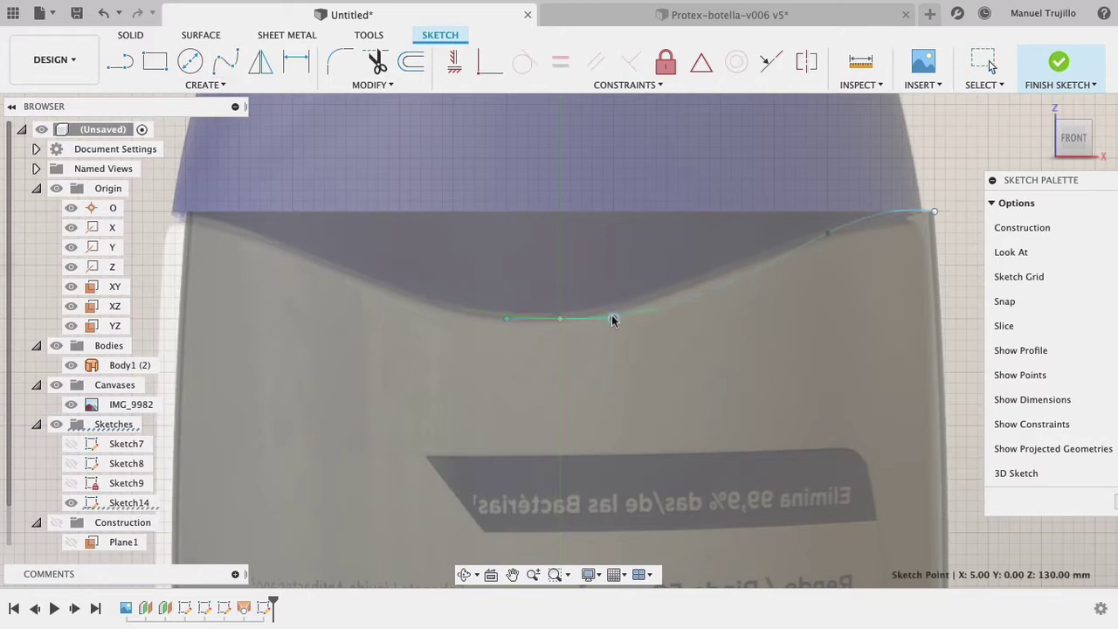
key(Escape)
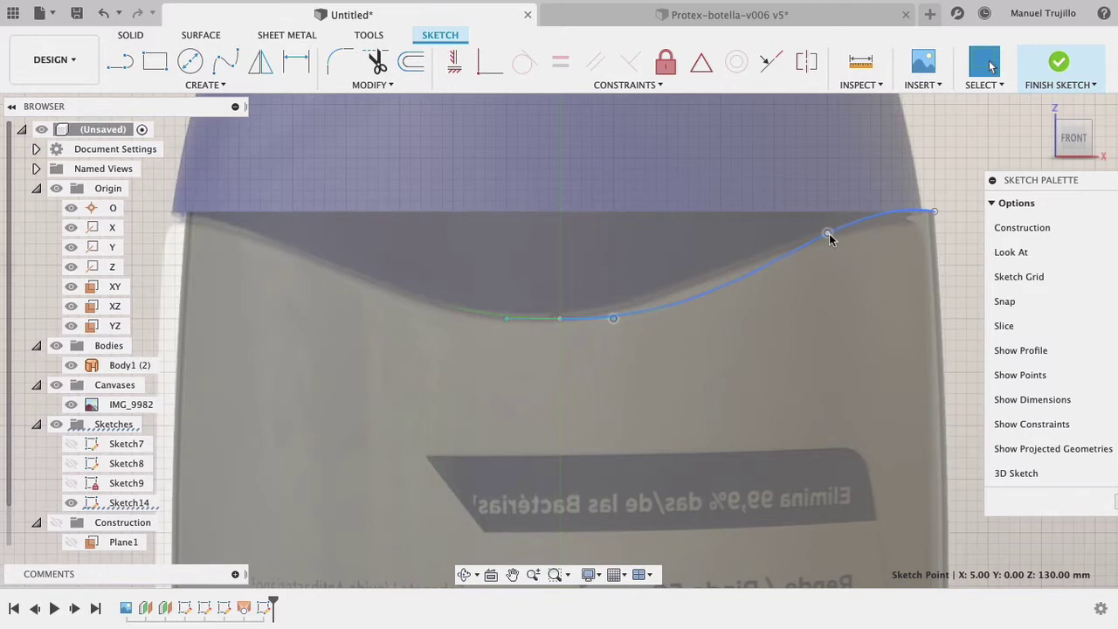
Drag the spline's fit points and left end to match the cap's wavy edge.
drag(830, 240, 854, 239)
key(Escape)
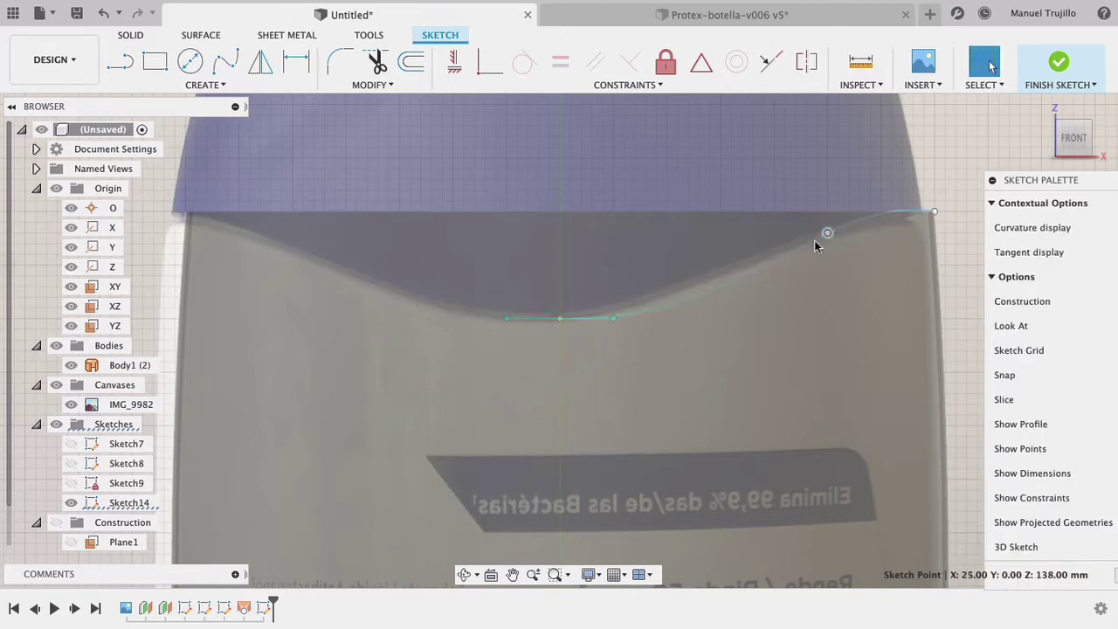
drag(793, 255, 795, 242)
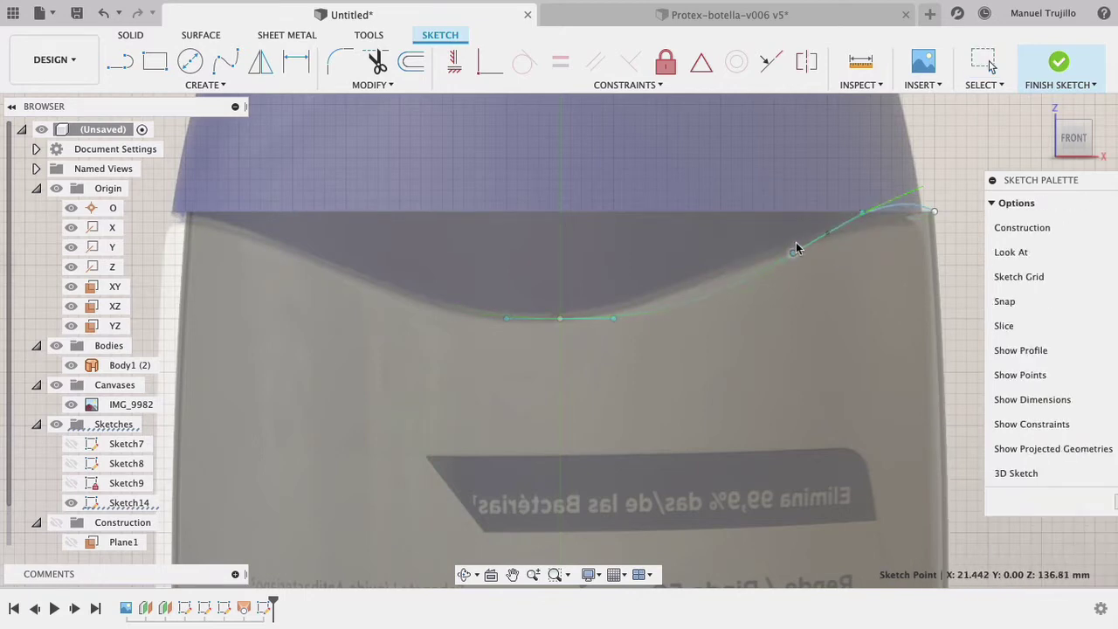
click(614, 317)
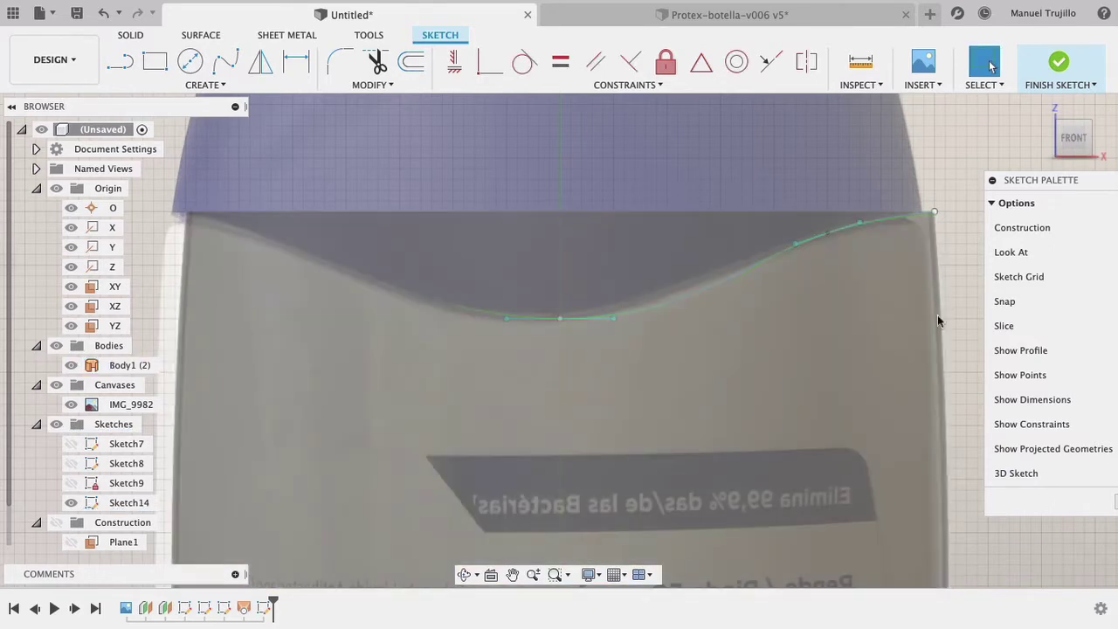
click(554, 574)
drag(495, 147, 783, 343)
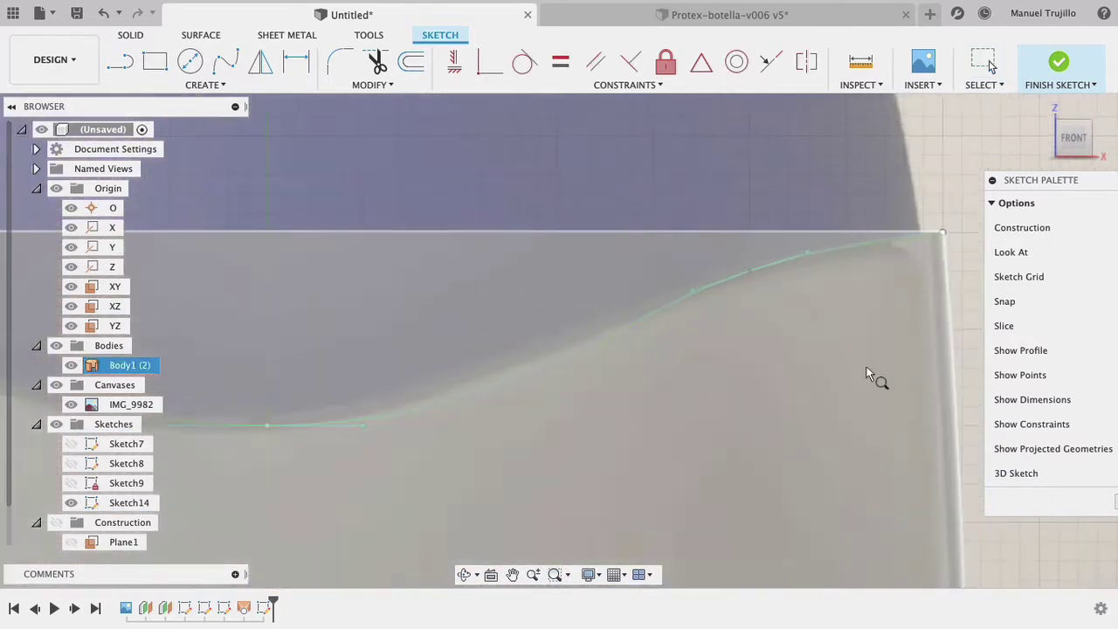
key(Escape)
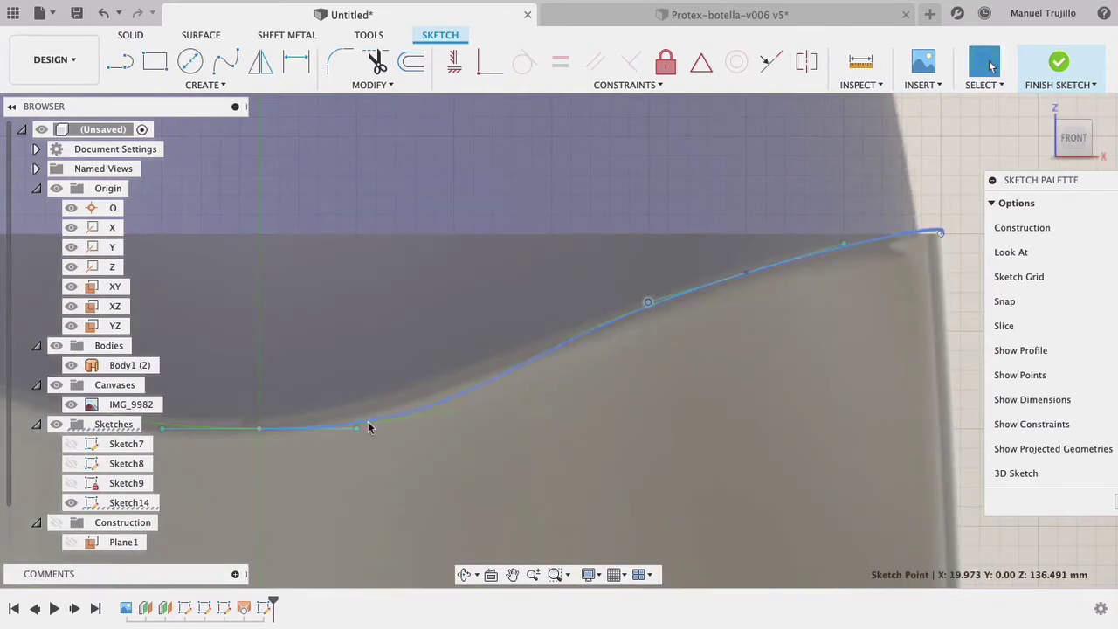
drag(357, 428, 315, 440)
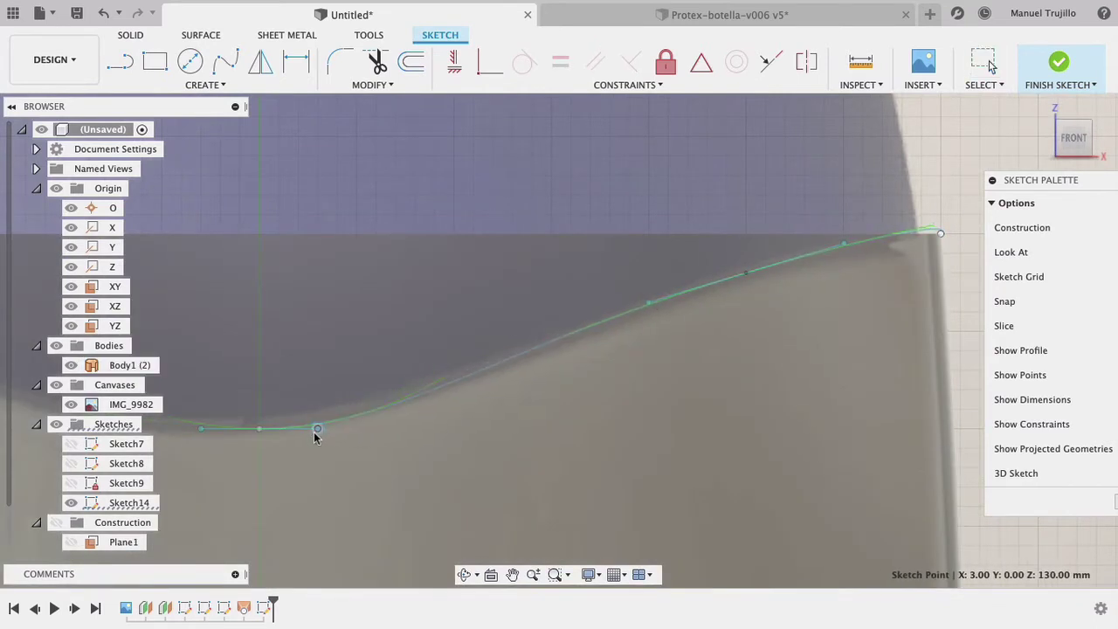
click(652, 405)
scroll(658, 404, left, 5)
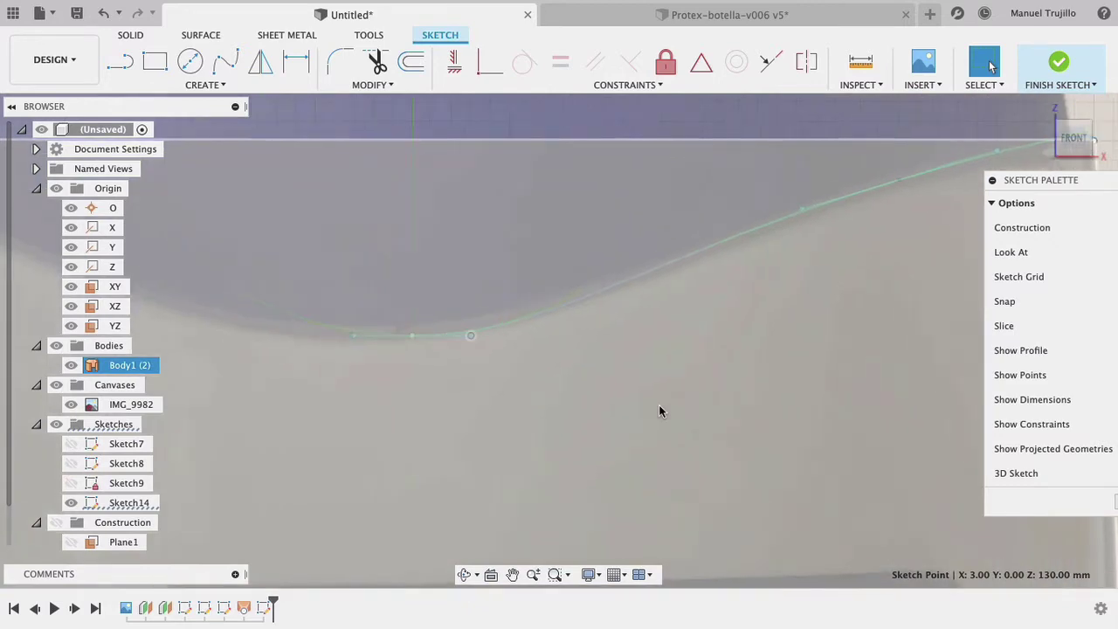
key(Escape)
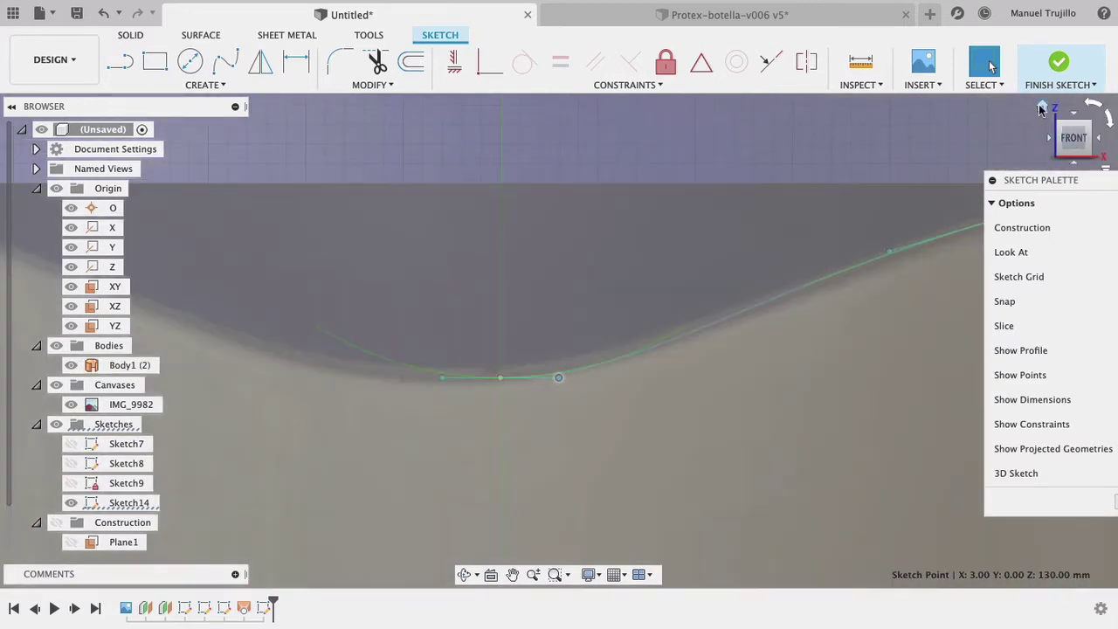
click(1042, 108)
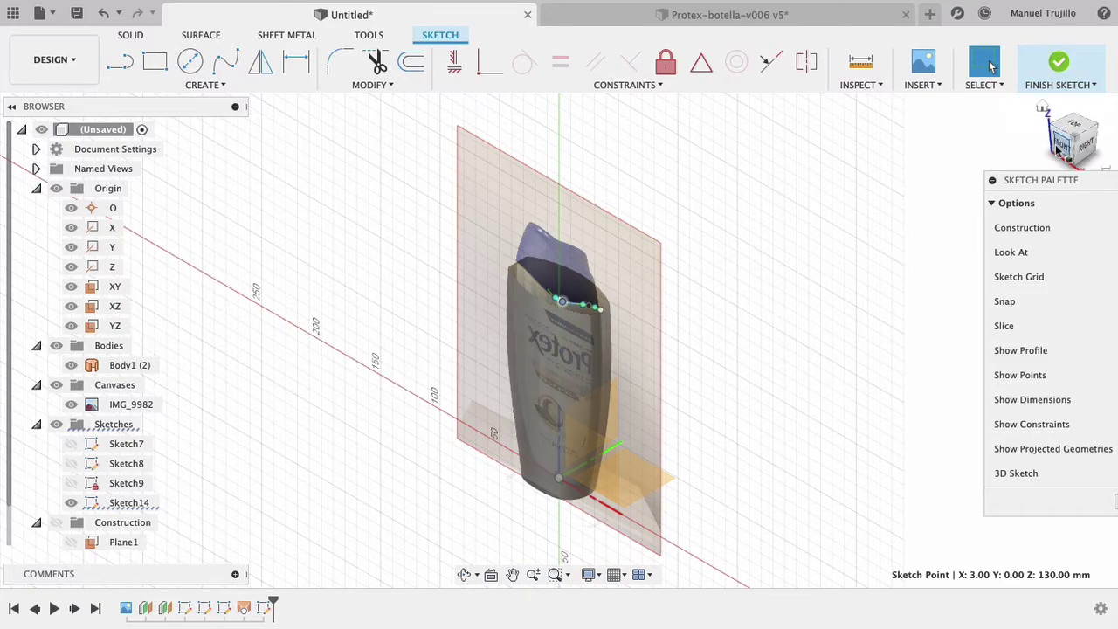
From the front view, draw an 11 mm vertical line down from the spline's midpoint.
click(1060, 143)
click(568, 572)
click(557, 574)
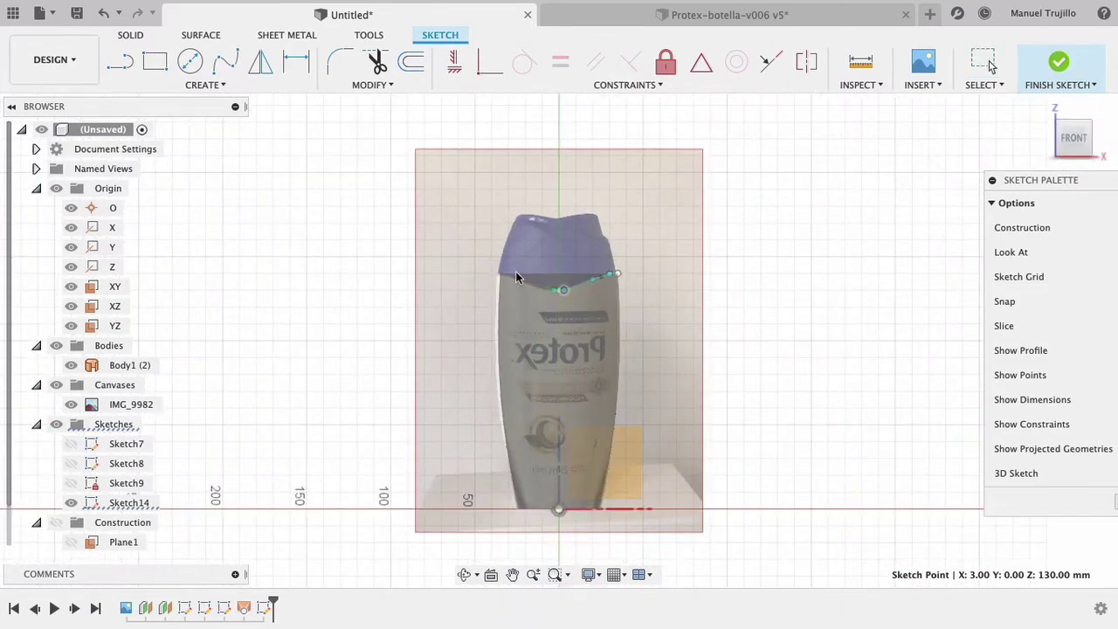
drag(481, 242, 701, 328)
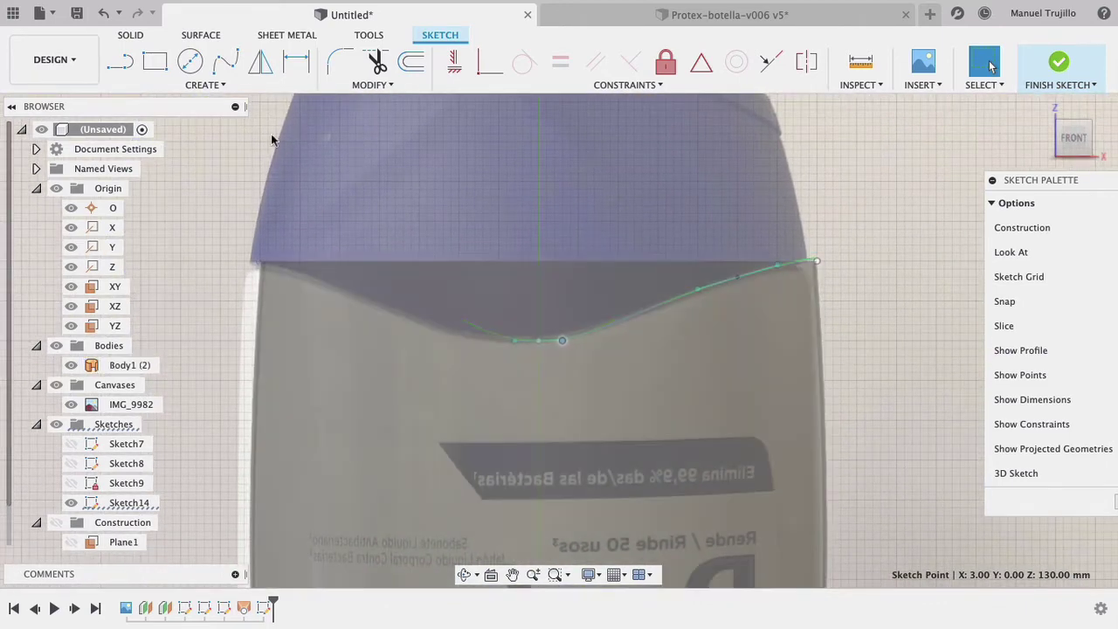
click(123, 65)
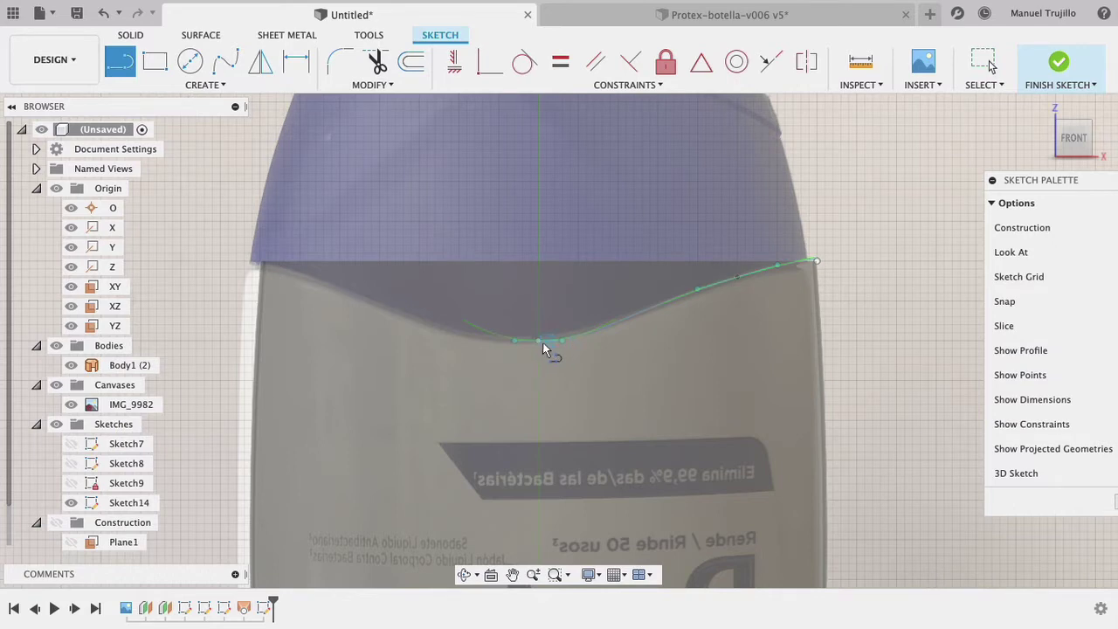
click(538, 340)
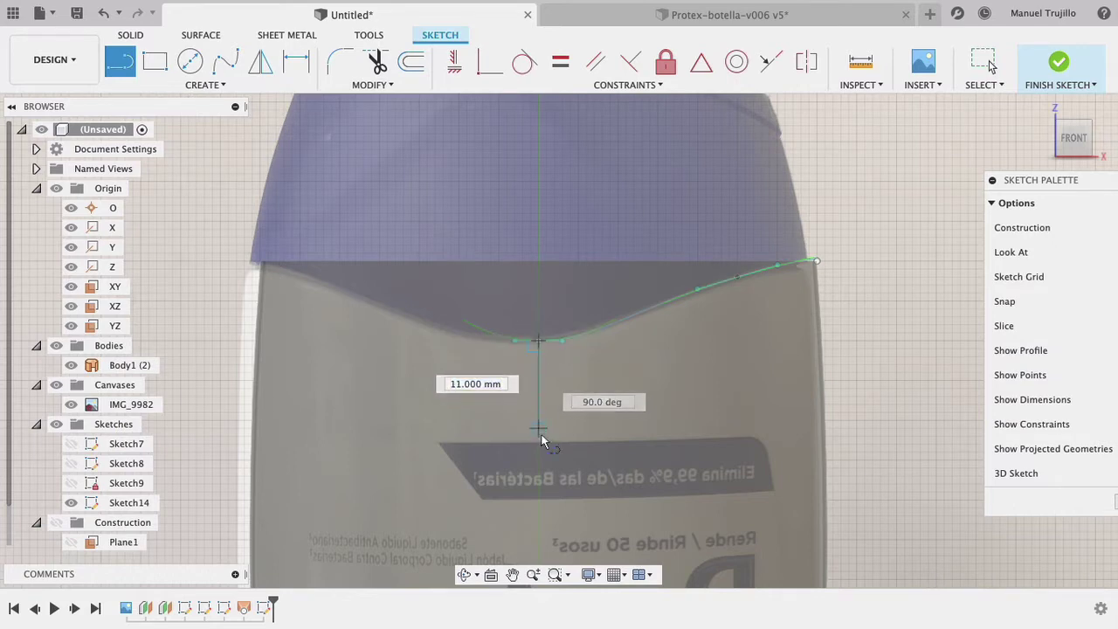
click(539, 428)
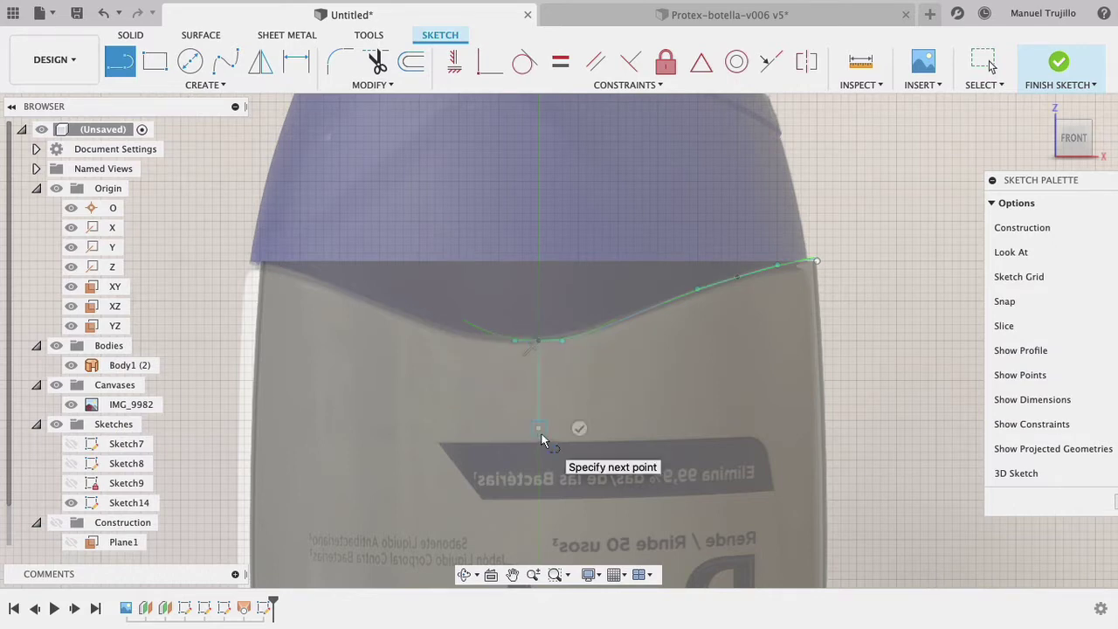
key(Escape)
Convert the 11 mm vertical line into construction geometry.
right_click(538, 375)
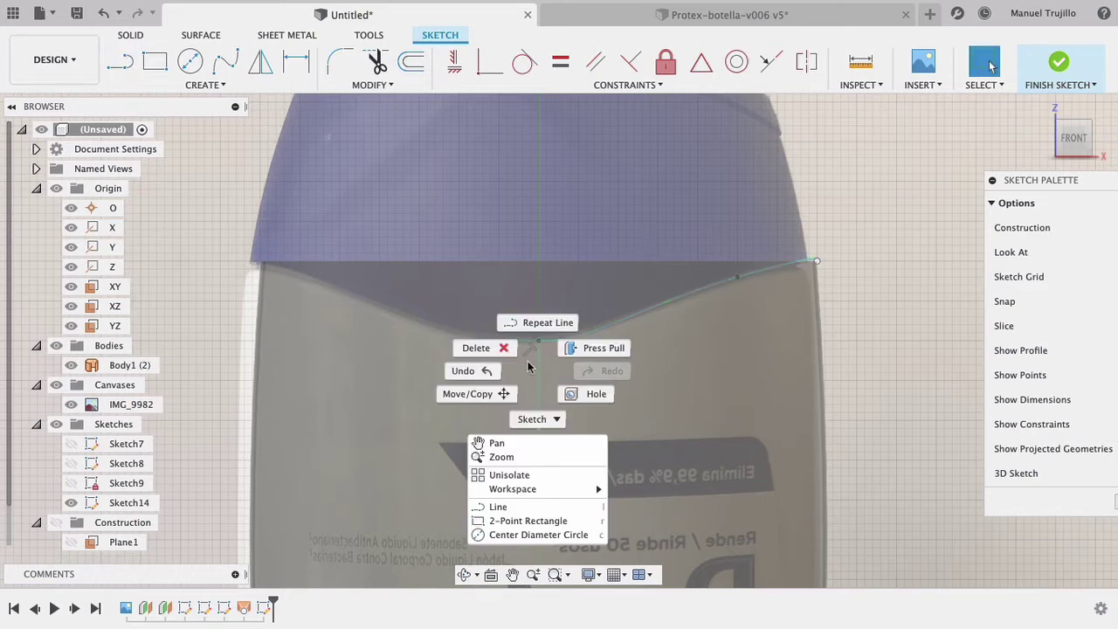
click(629, 412)
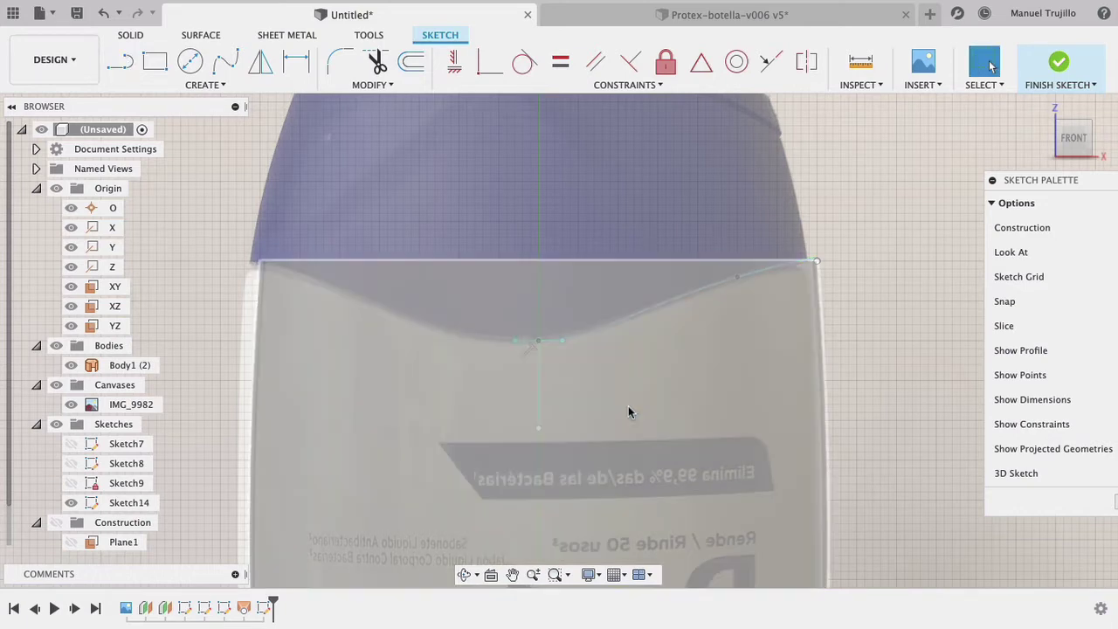
click(539, 379)
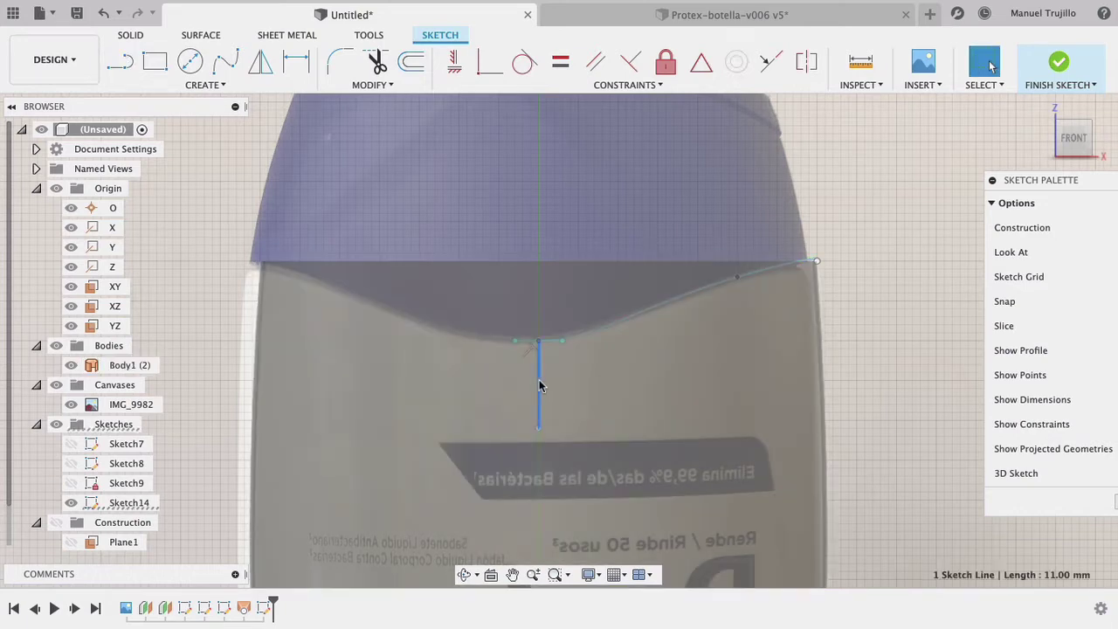
right_click(539, 379)
click(537, 500)
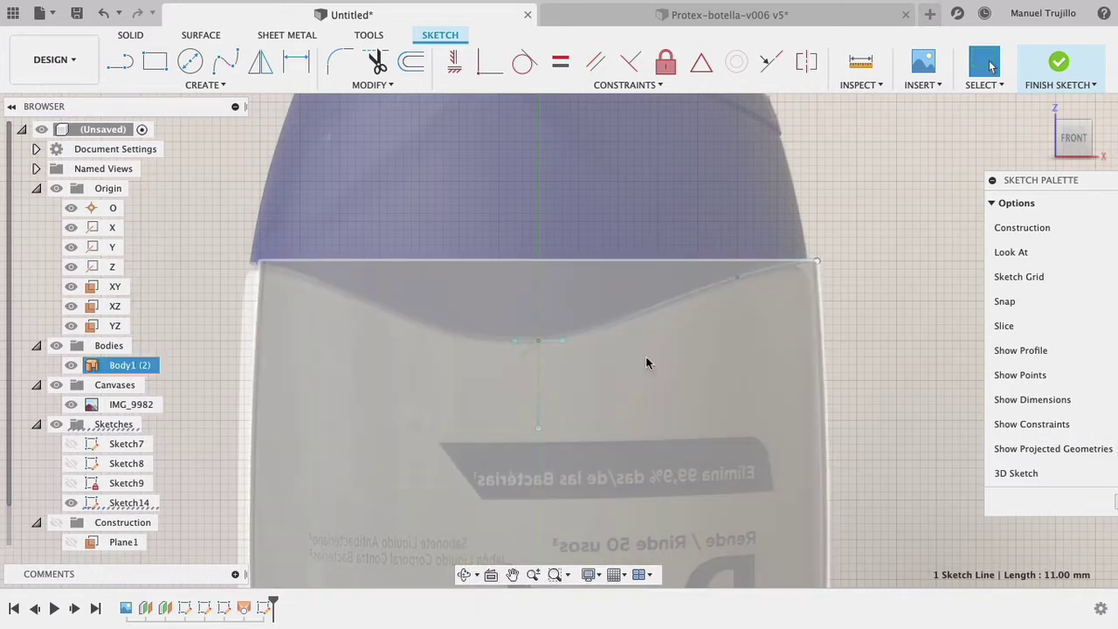
click(611, 316)
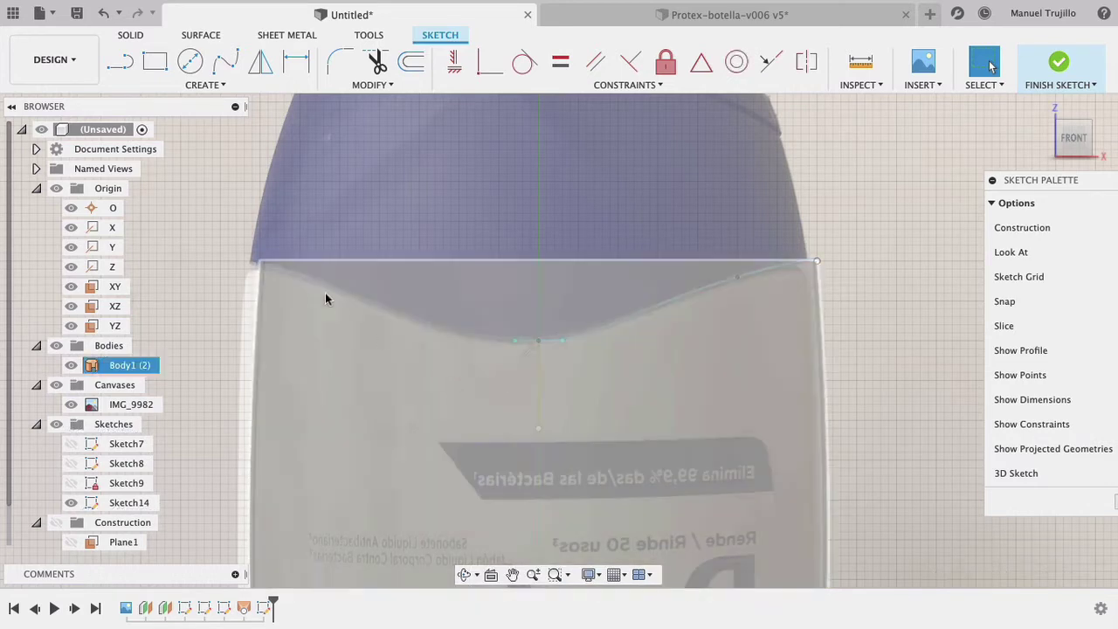
Mirror the spline across the vertical construction line and finish Sketch14.
click(262, 63)
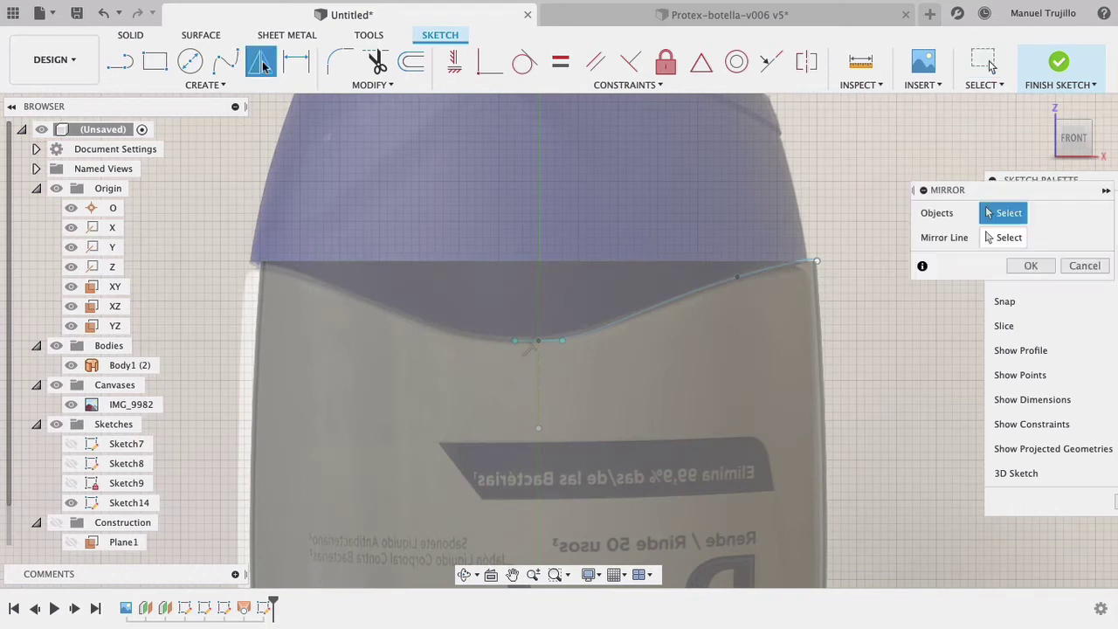
click(538, 370)
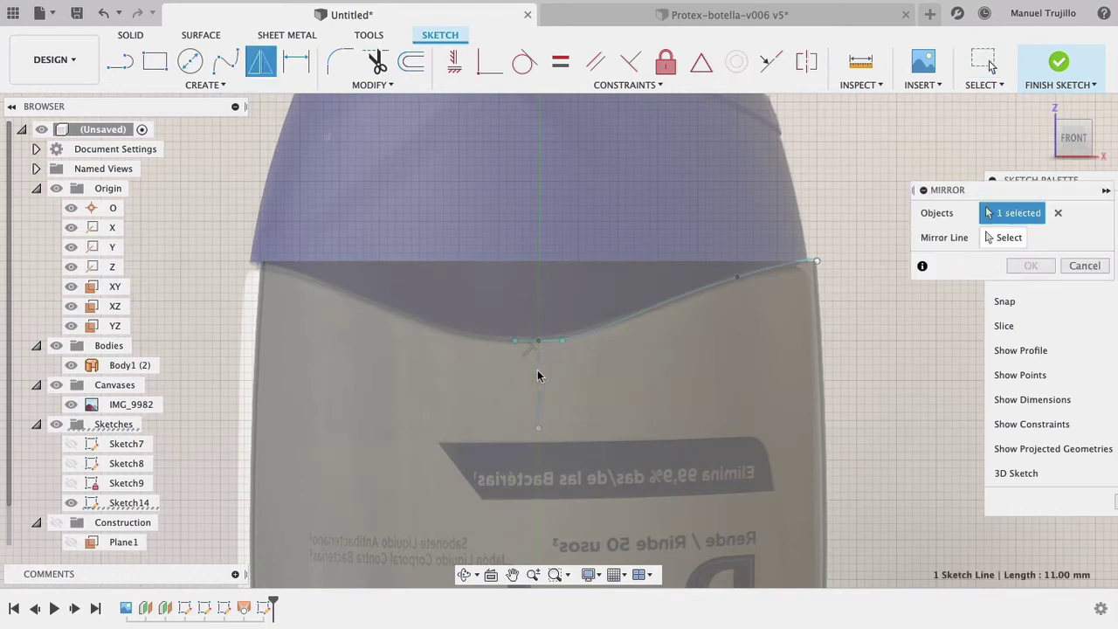
click(1058, 213)
click(577, 341)
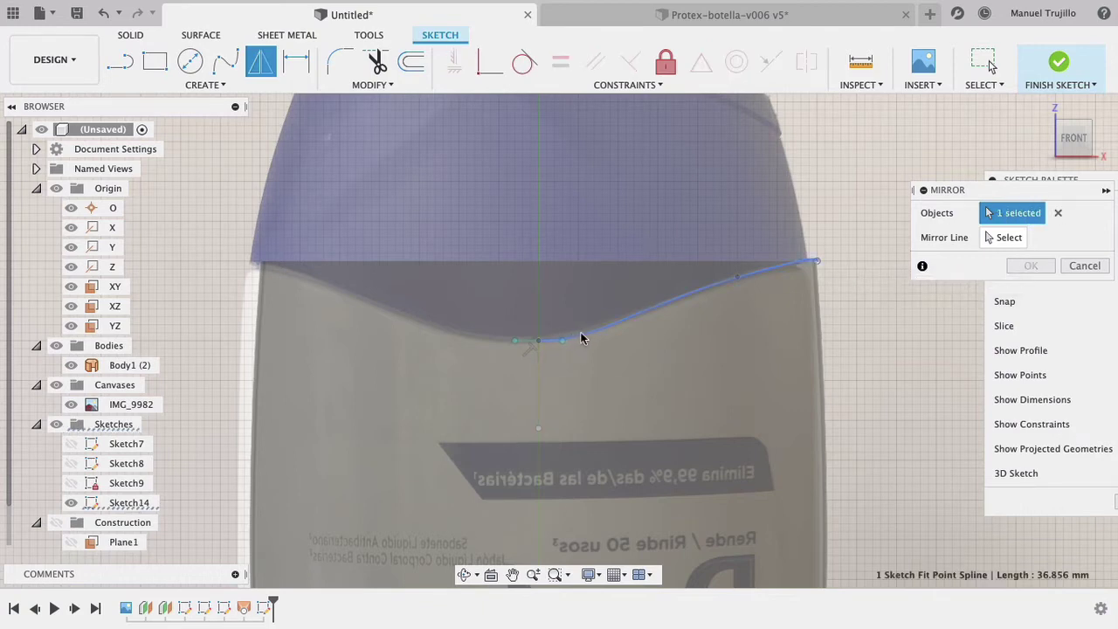
click(1013, 238)
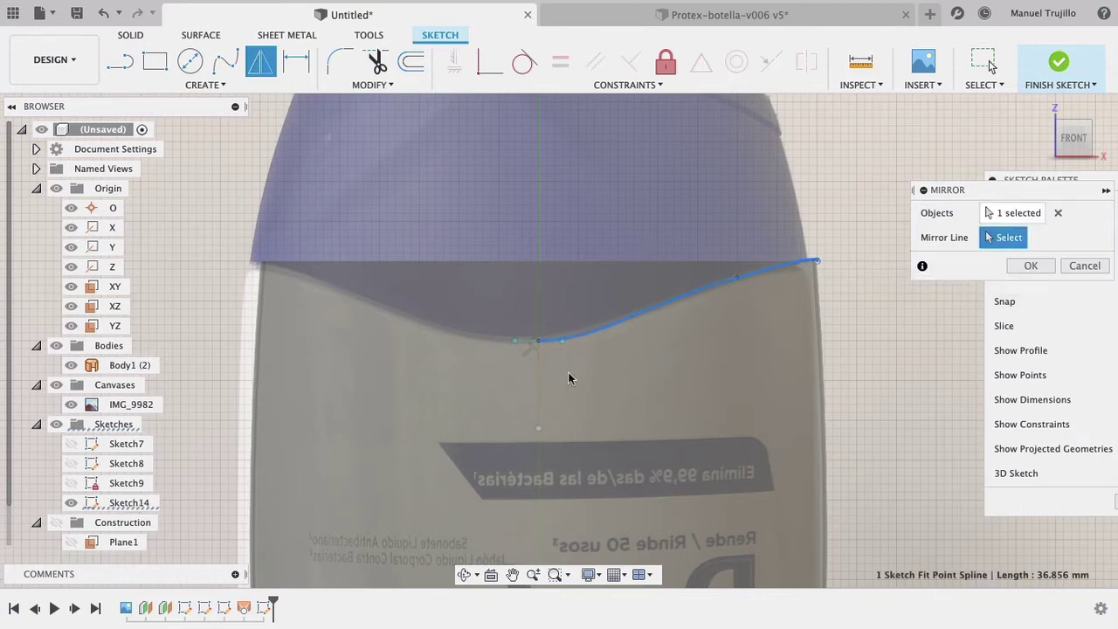
click(539, 384)
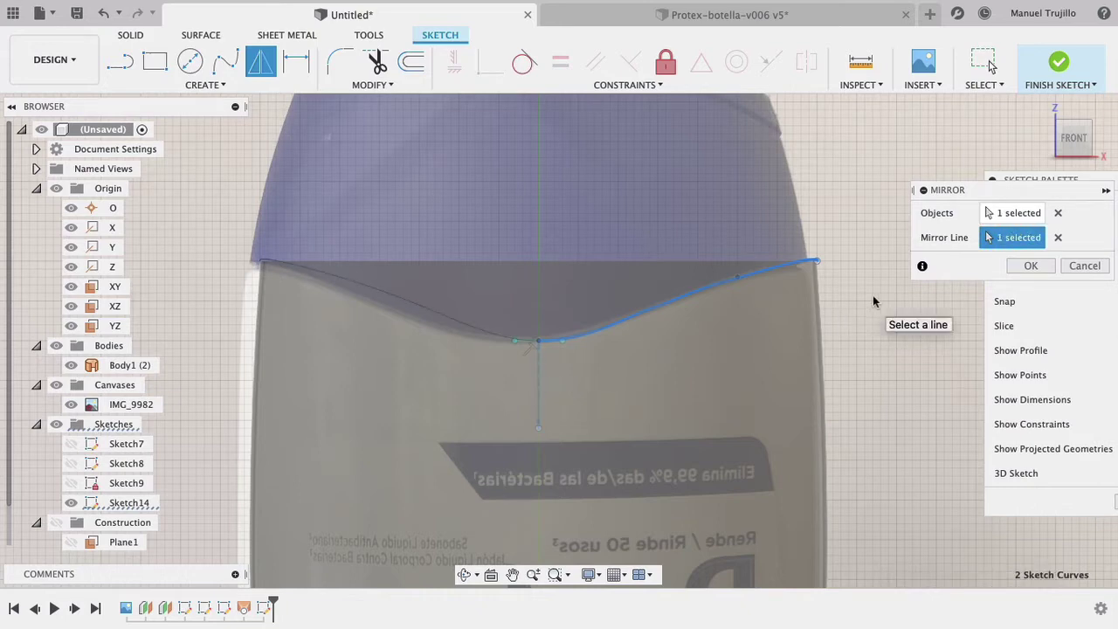
click(1058, 64)
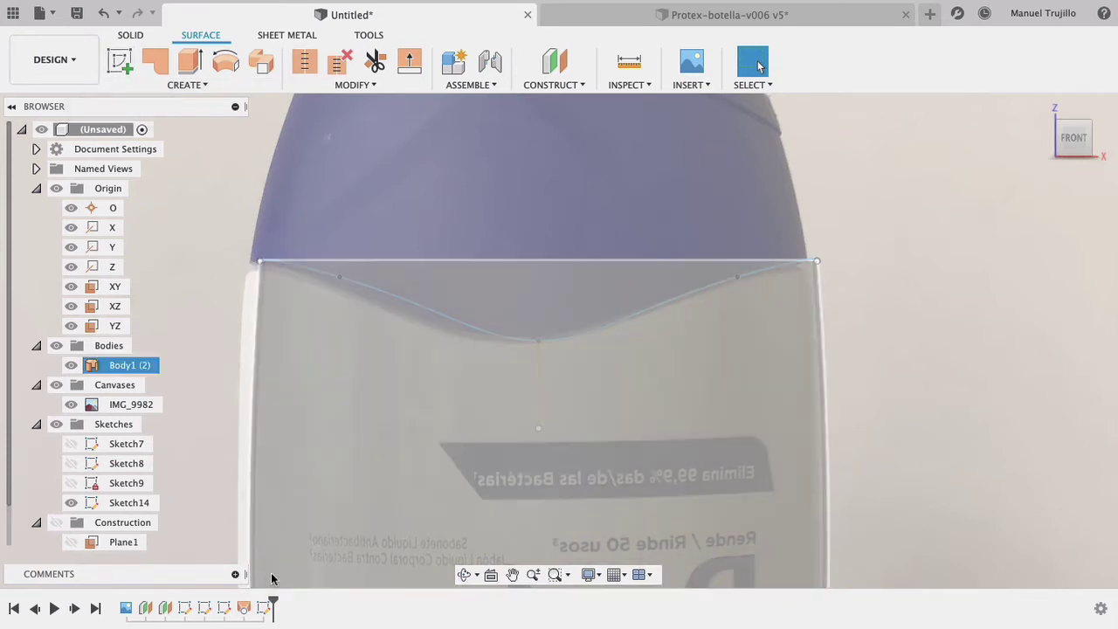
right_click(263, 609)
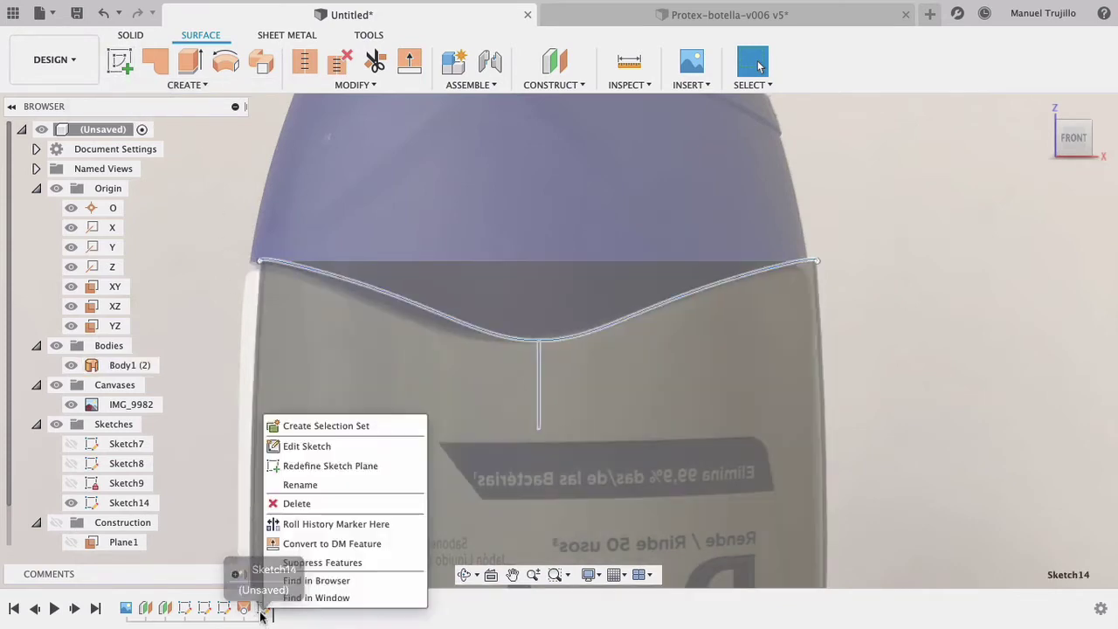
Reopen Sketch14 and add a 3-point arc over the bottle top joining both wave ends.
click(298, 446)
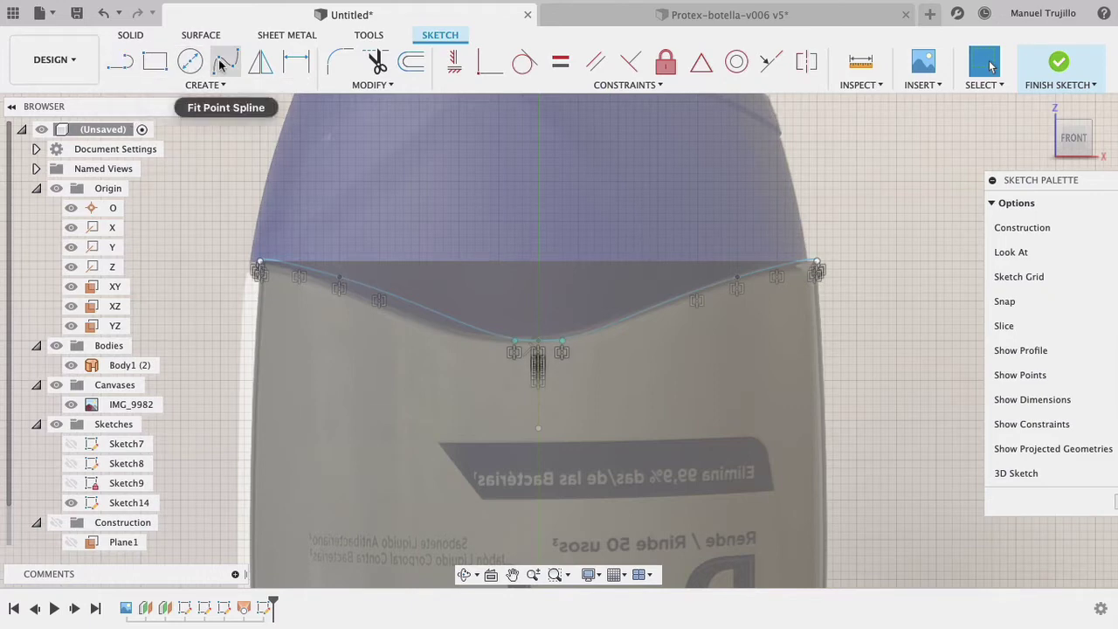
click(169, 80)
mouse_move(175, 155)
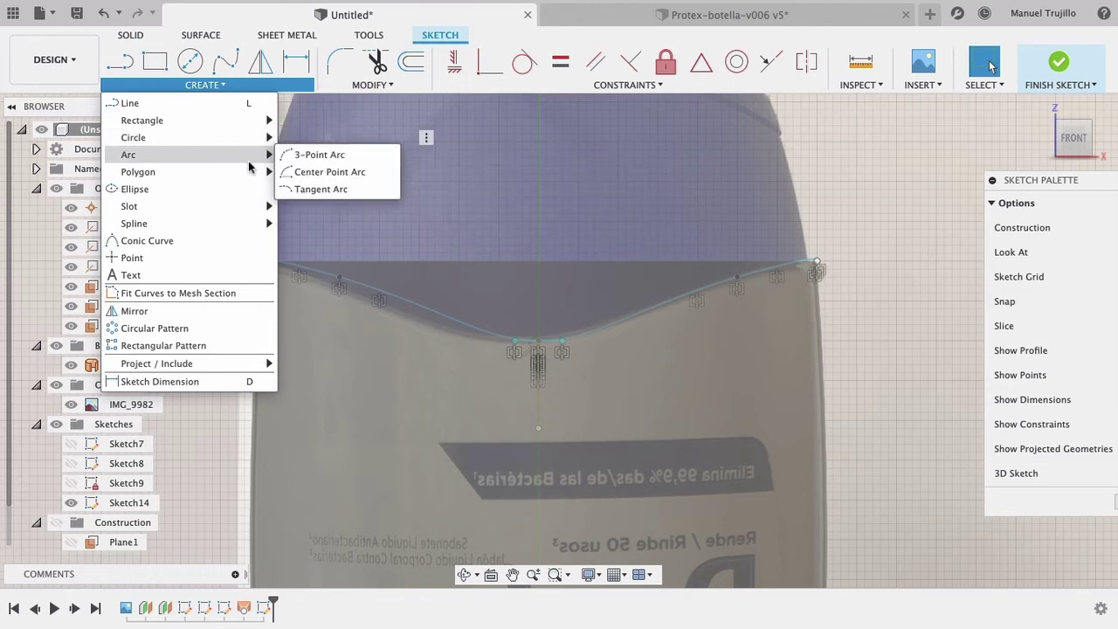
click(297, 158)
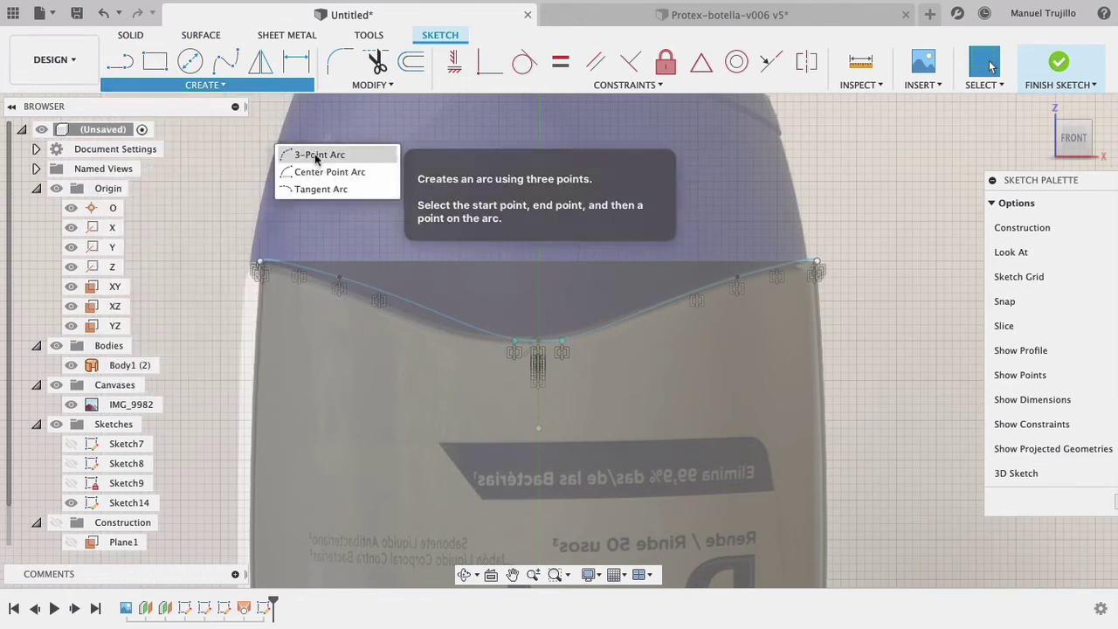
click(258, 266)
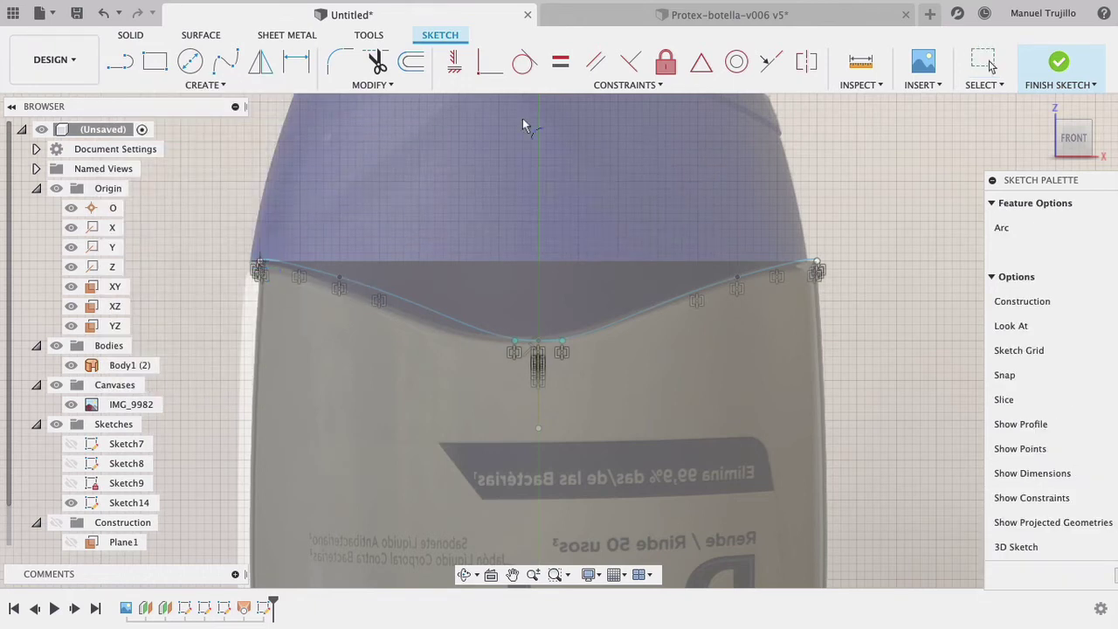
click(818, 264)
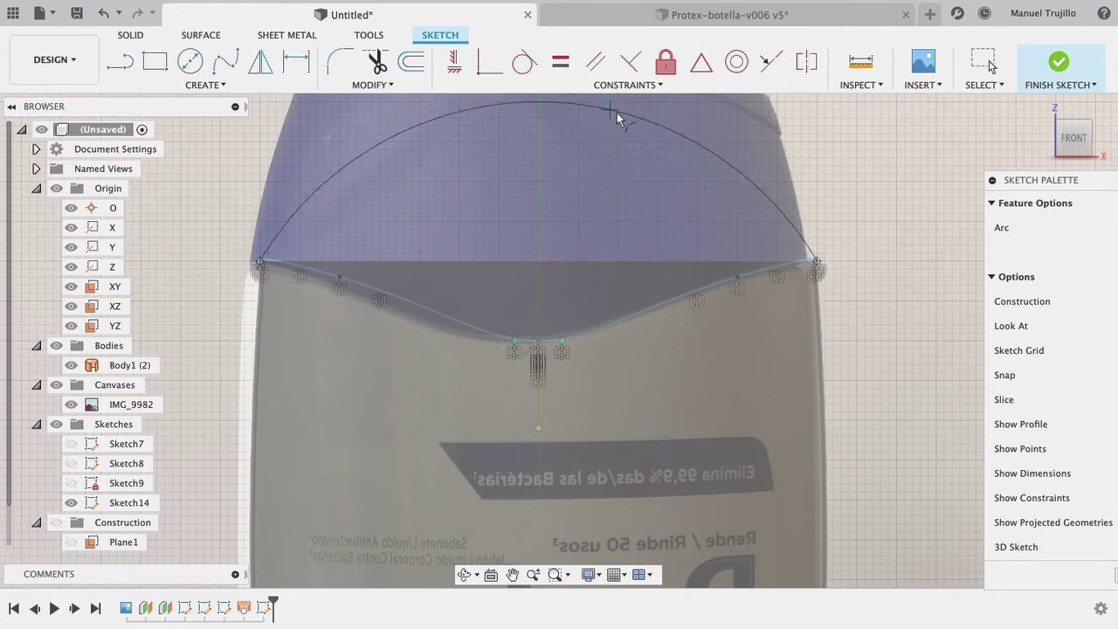
click(616, 114)
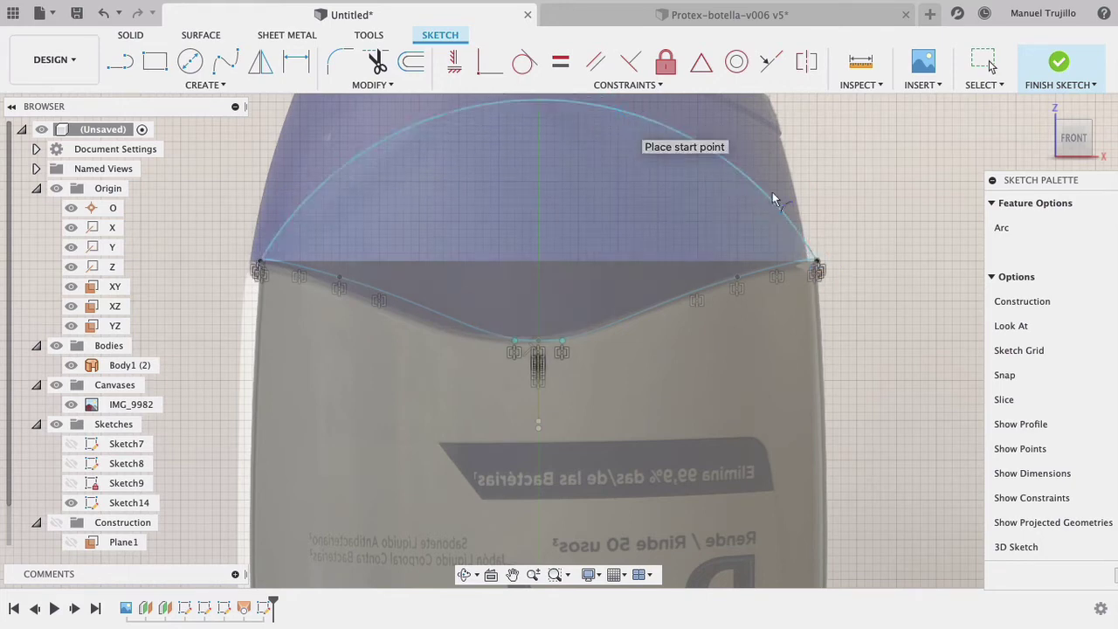
key(Escape)
click(1042, 112)
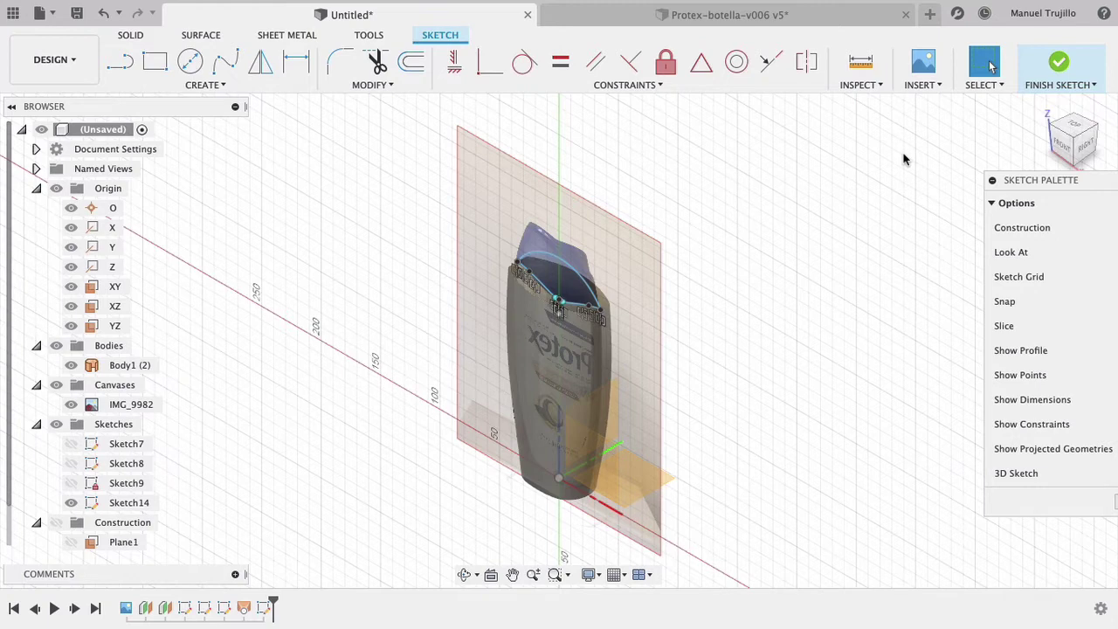
Finish the sketch and trim away Body1's top surface region above the wavy curve.
click(1061, 66)
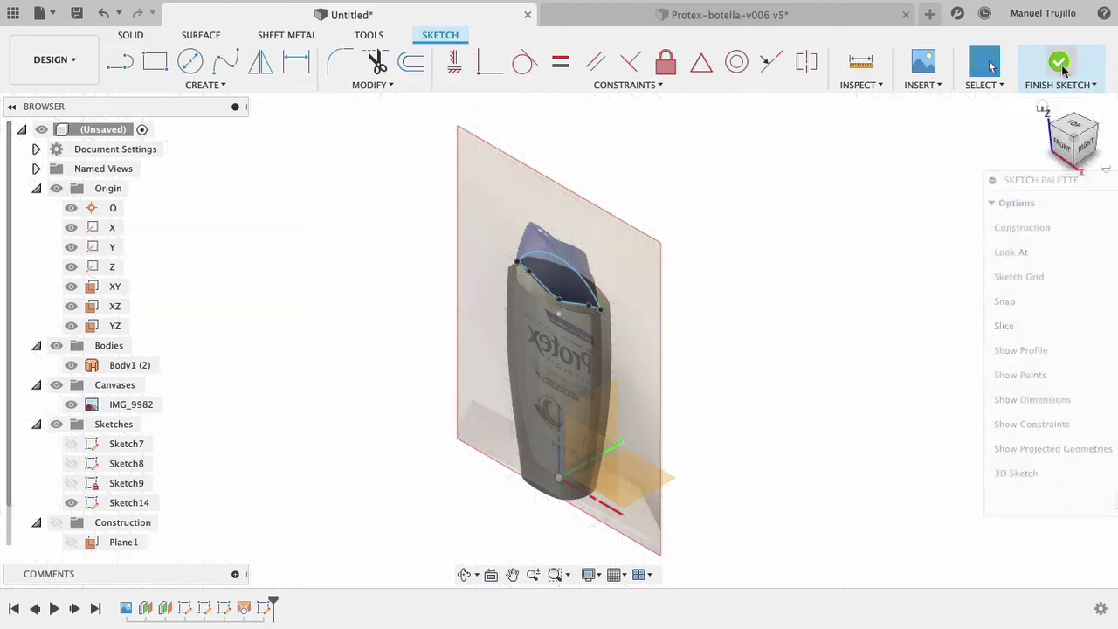
click(376, 59)
click(563, 264)
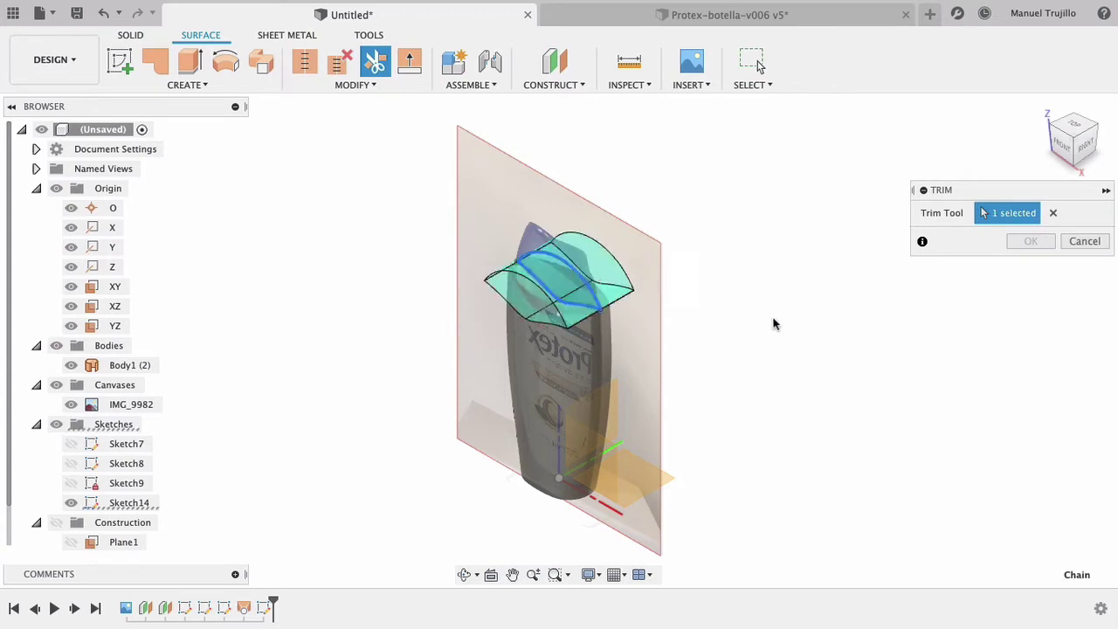
click(554, 574)
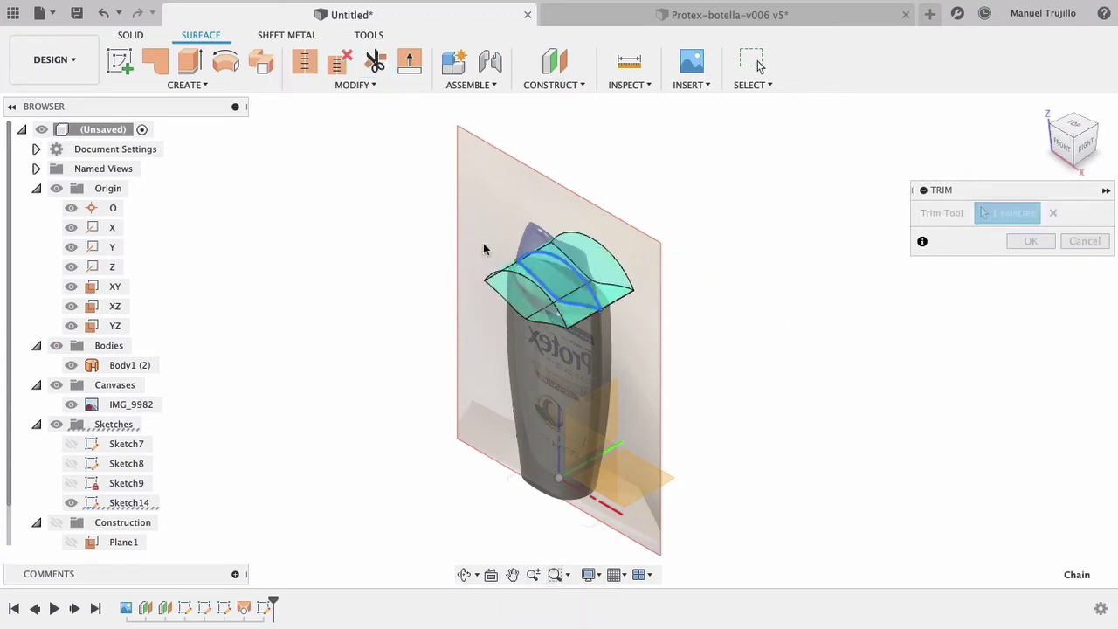
drag(484, 249, 635, 341)
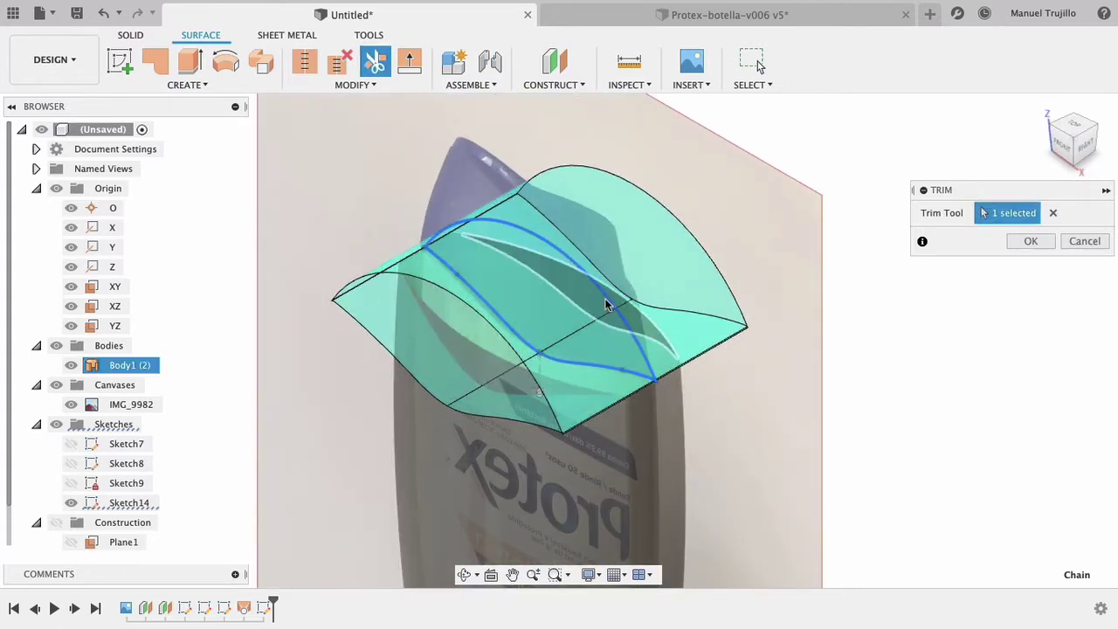
click(663, 300)
key(Return)
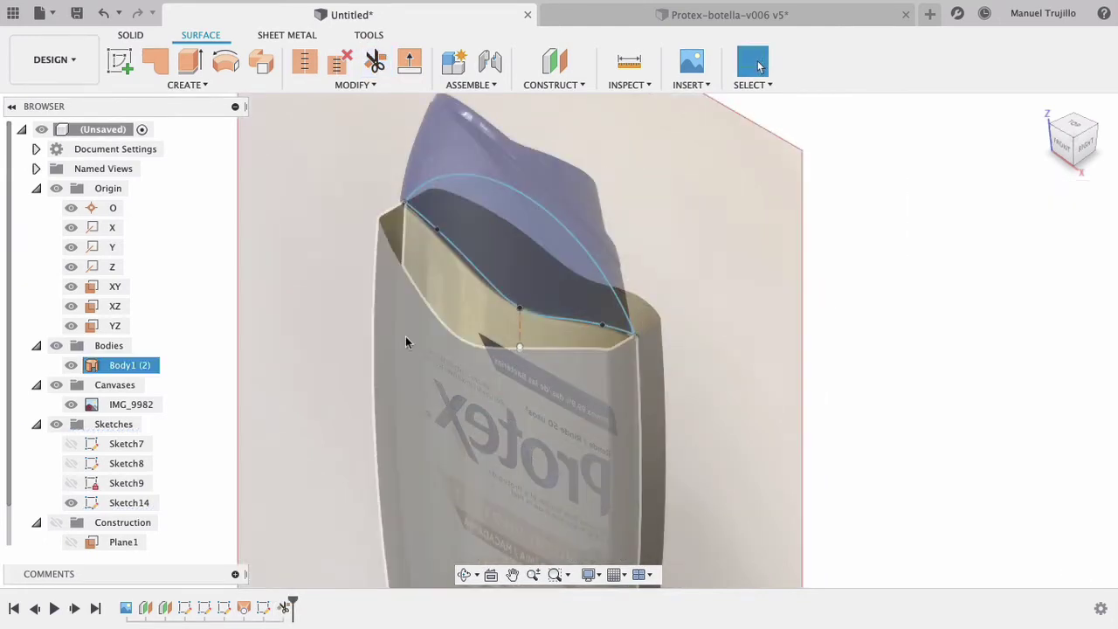
Hide the reference photo canvas, Sketch14 and the Origin planes and axes.
click(55, 385)
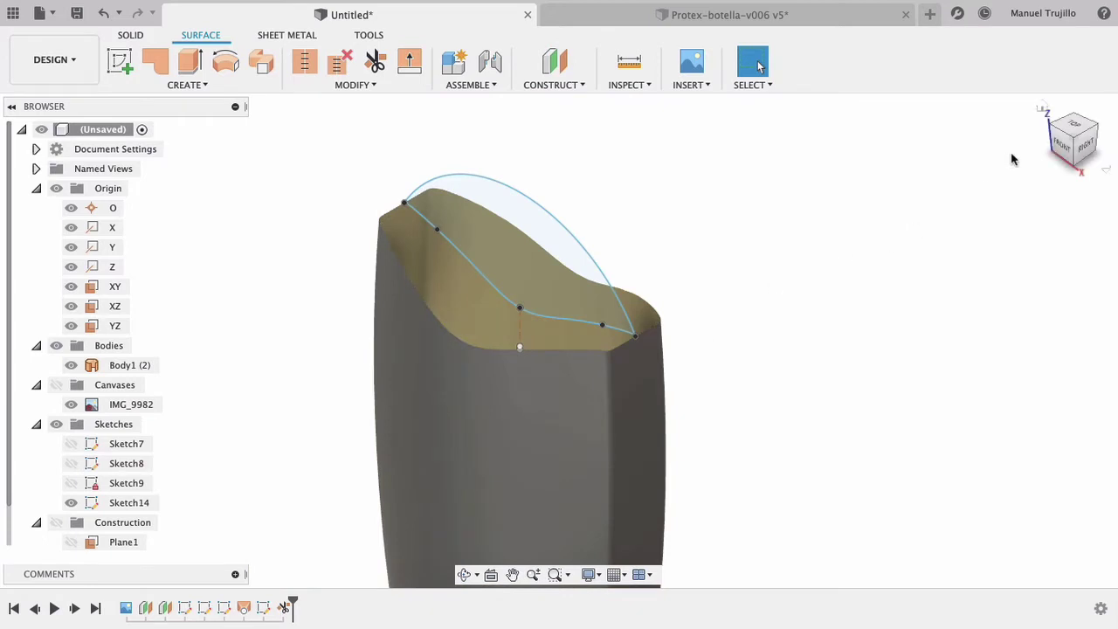
mouse_move(1071, 140)
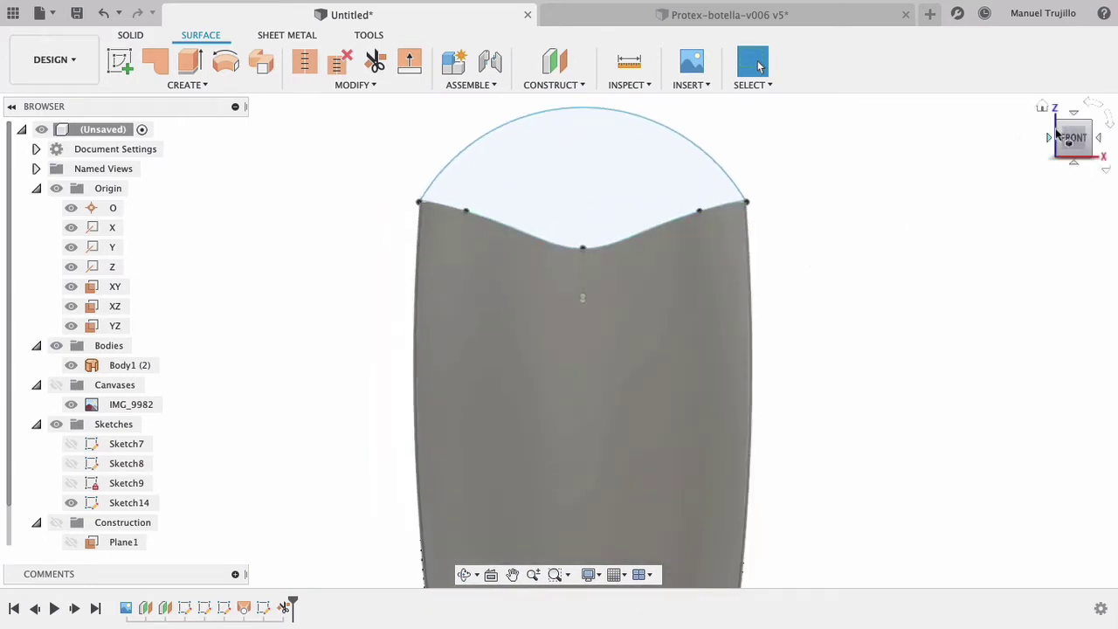
click(1043, 109)
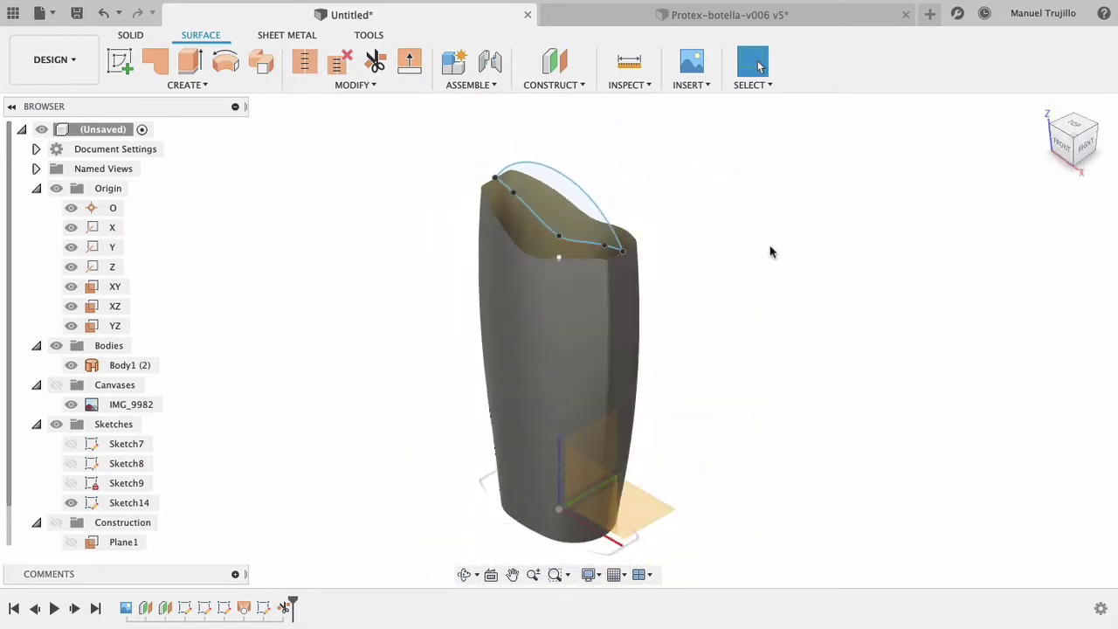
click(68, 505)
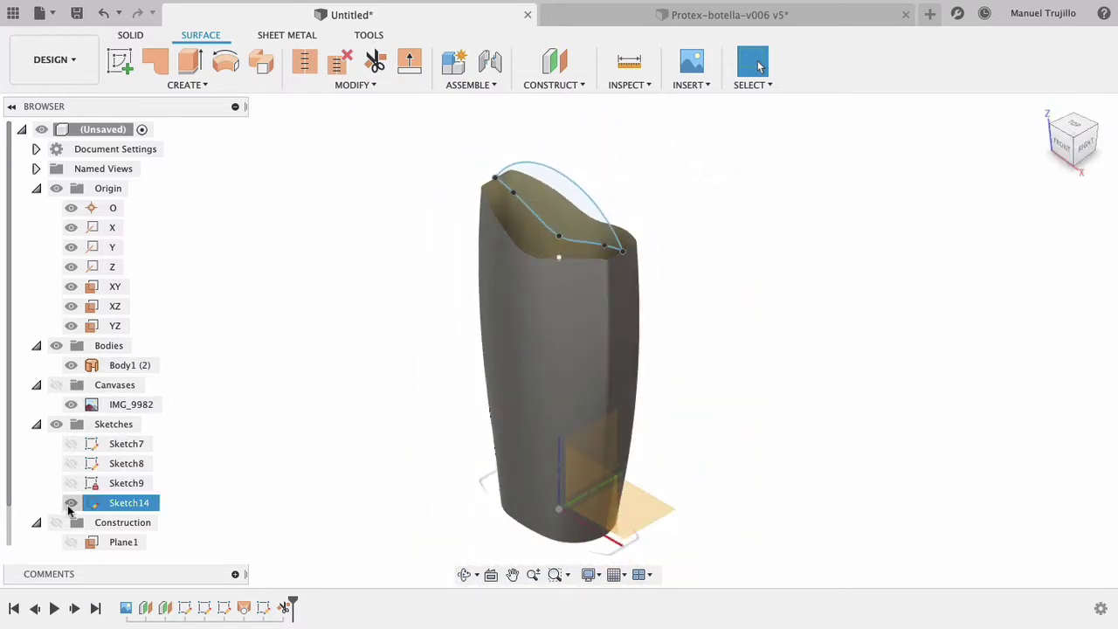
click(70, 503)
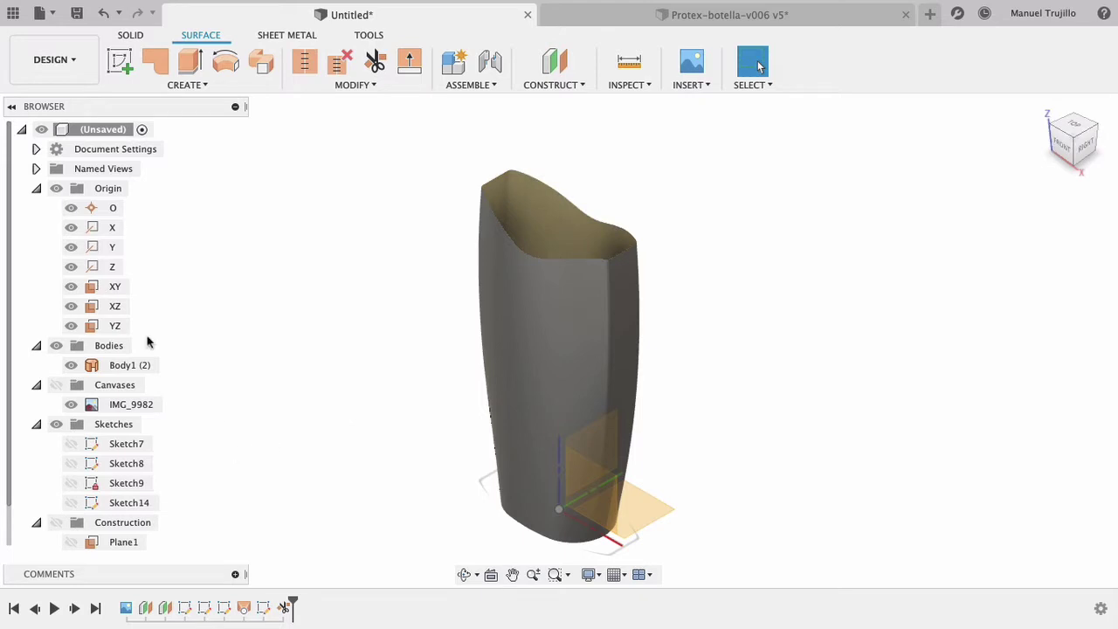
click(56, 188)
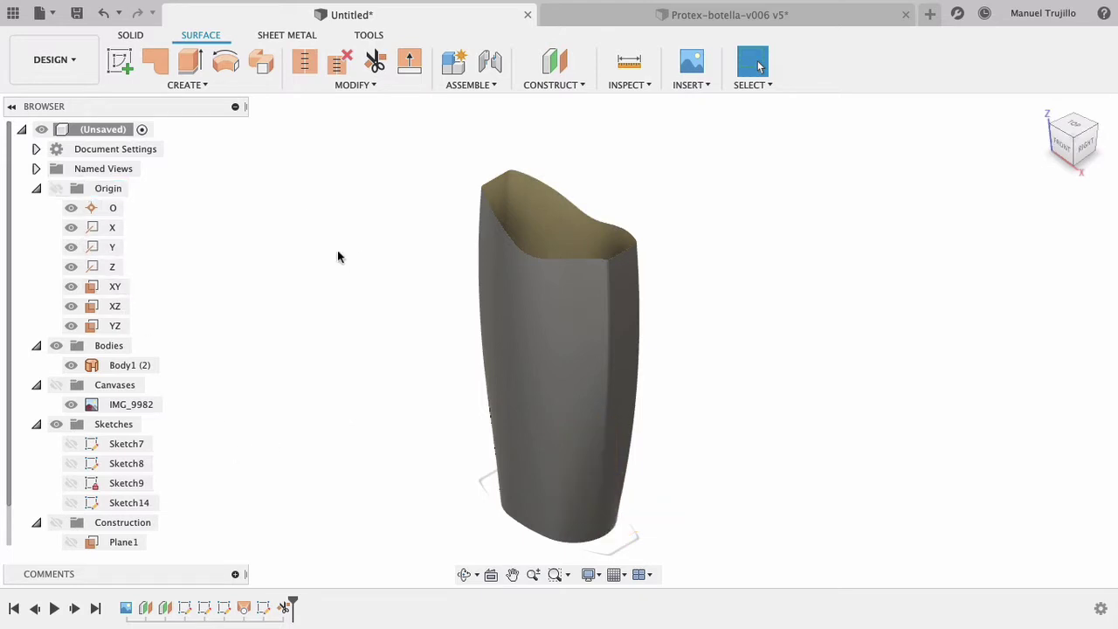
Close the bottle's open top rim with a patch surface, creating Body5.
click(154, 61)
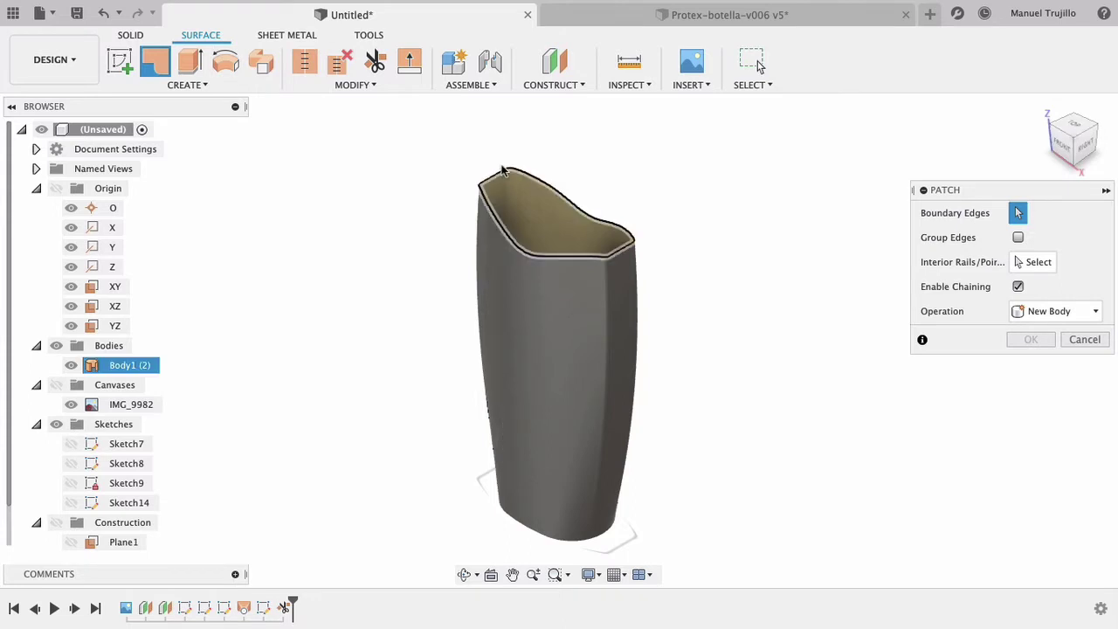
click(507, 173)
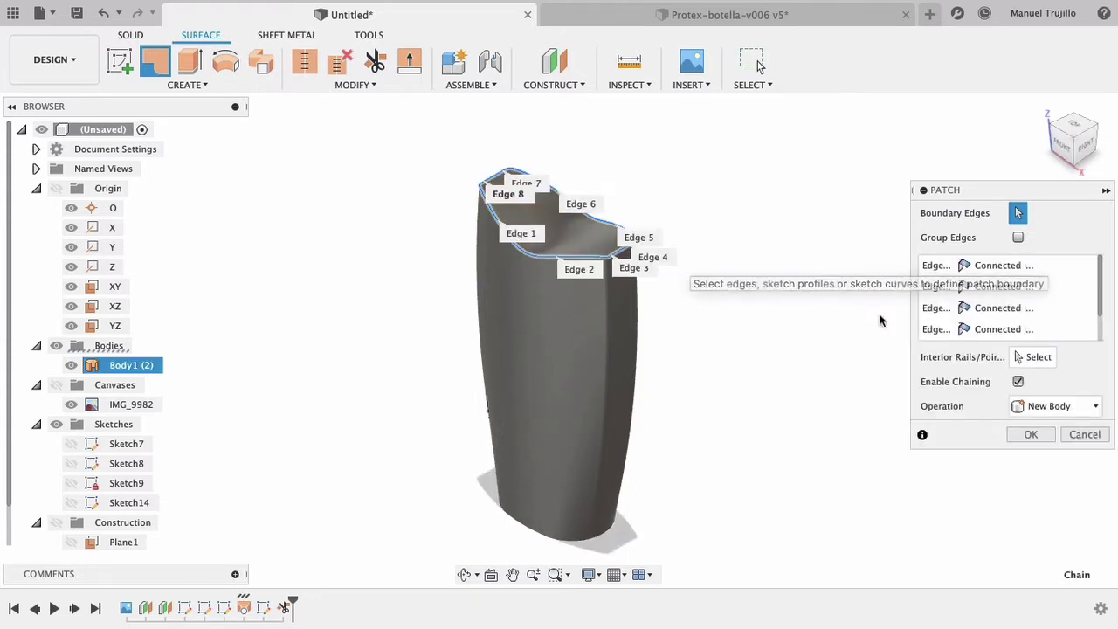
click(1035, 435)
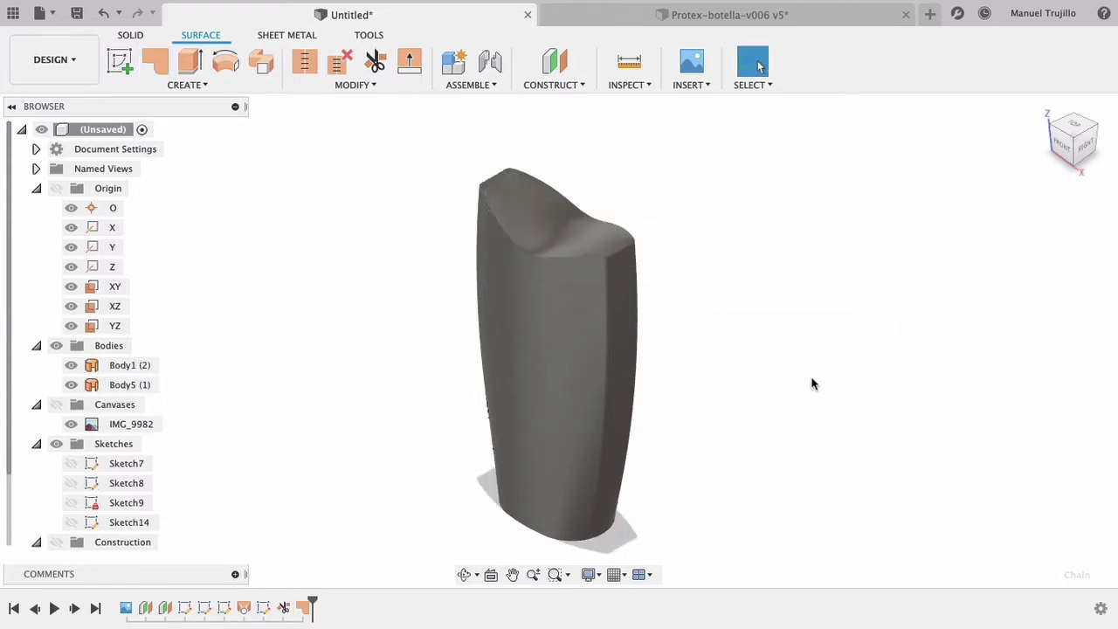
Orbit to the underside and patch the open bottom edge, creating Body6.
right_click(701, 430)
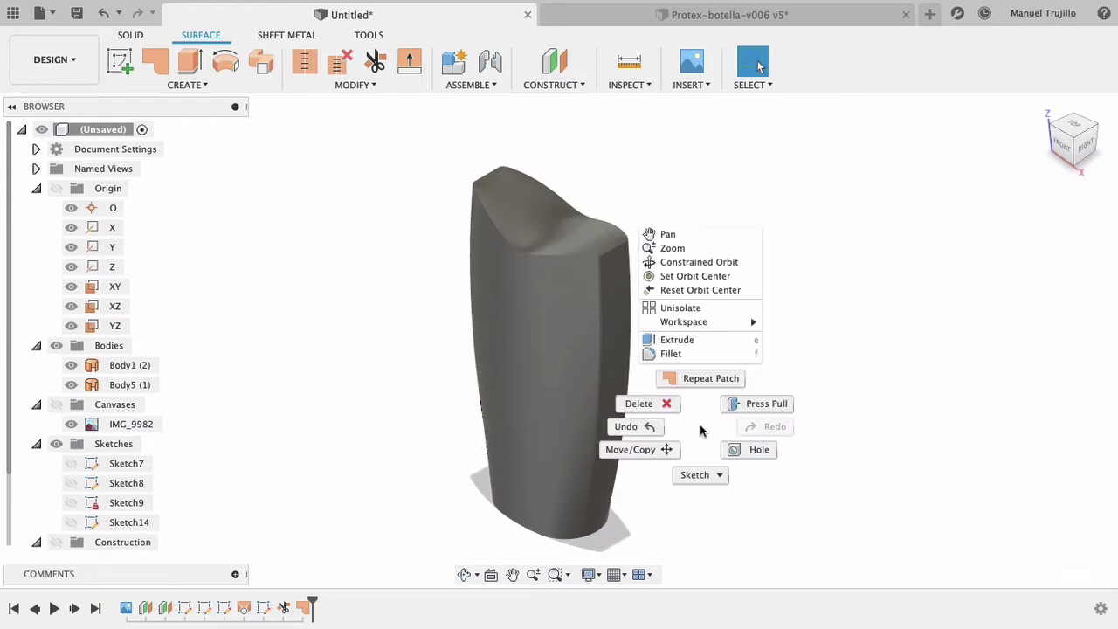
click(698, 262)
mouse_move(629, 400)
mouse_down()
mouse_move(568, 400)
mouse_move(572, 377)
mouse_up()
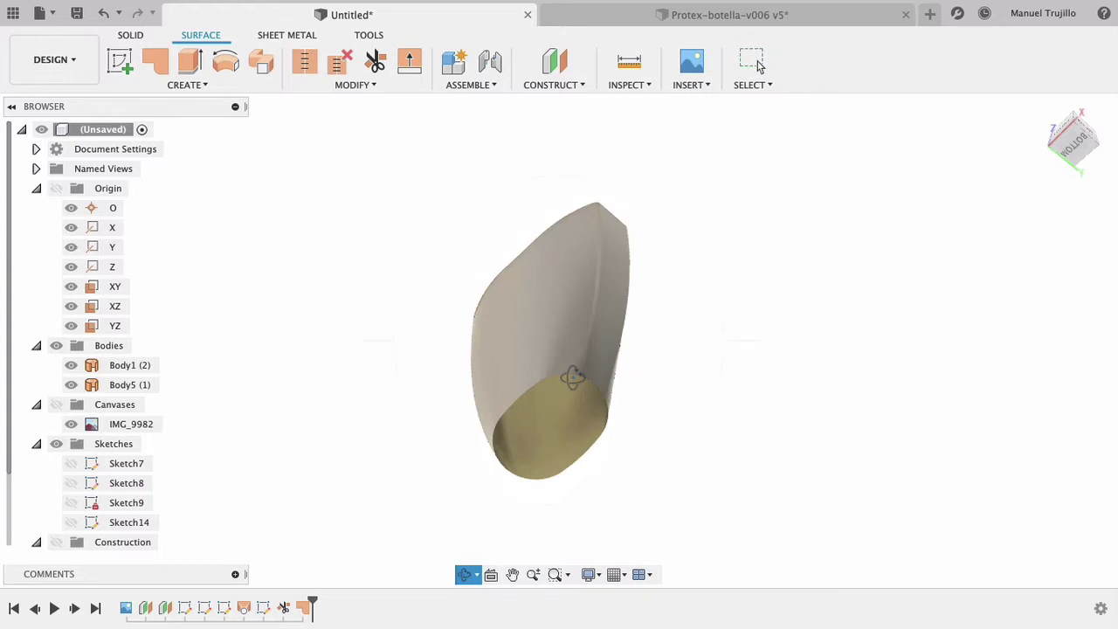
key(Escape)
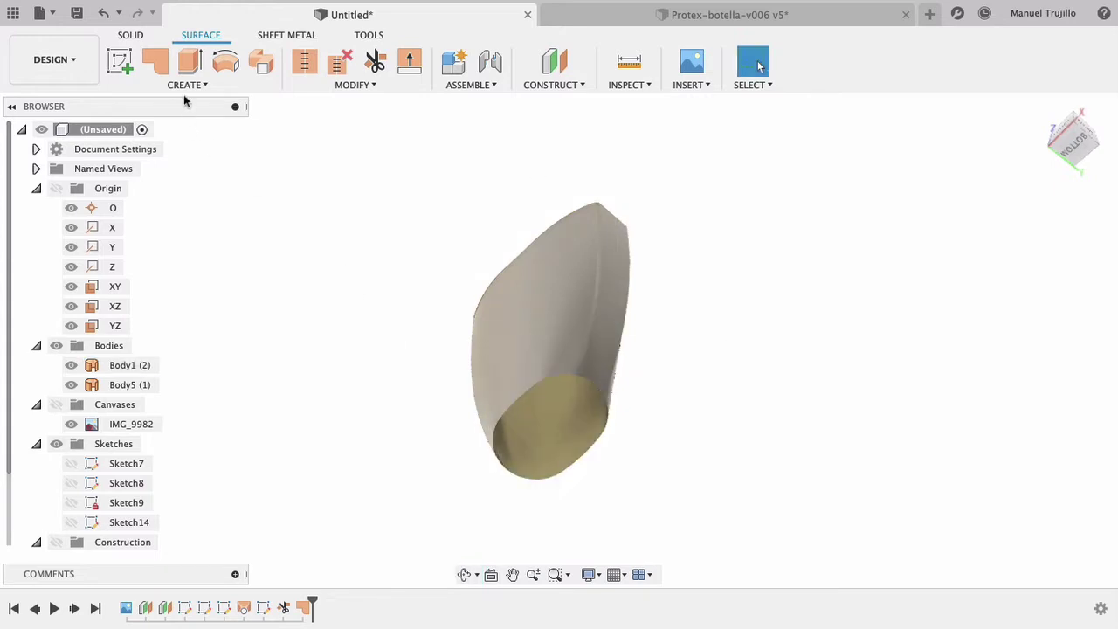
click(156, 61)
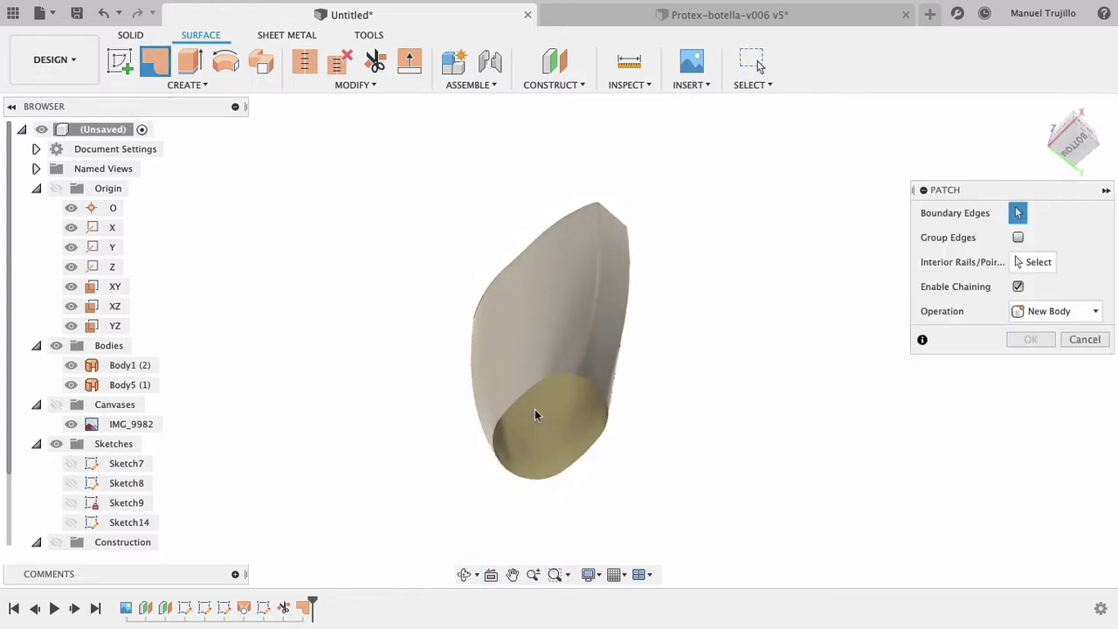
click(526, 402)
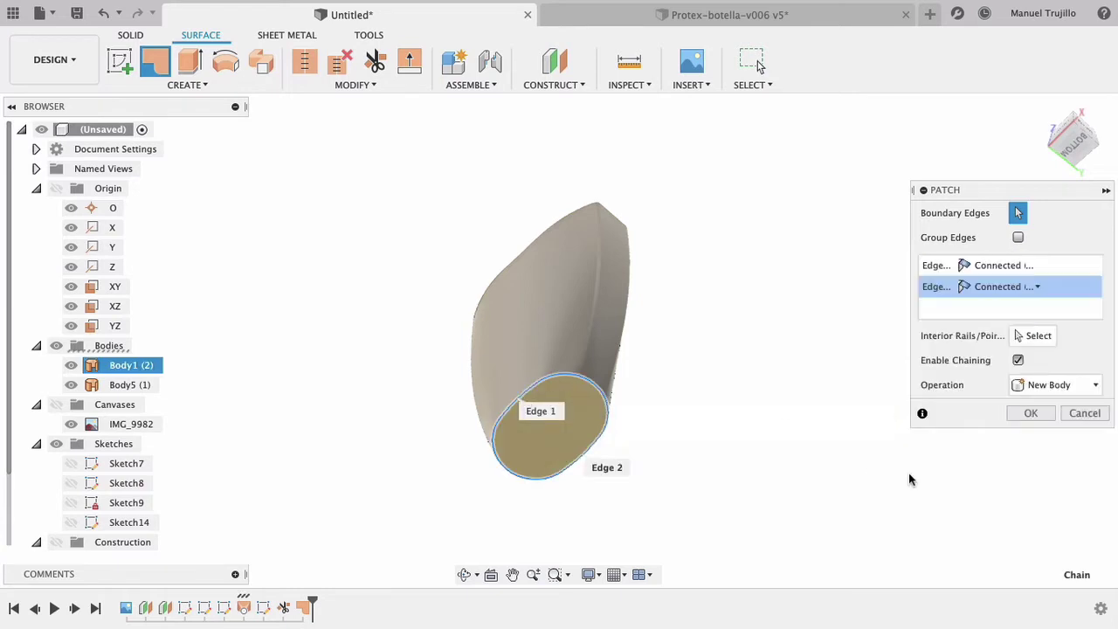
click(1031, 412)
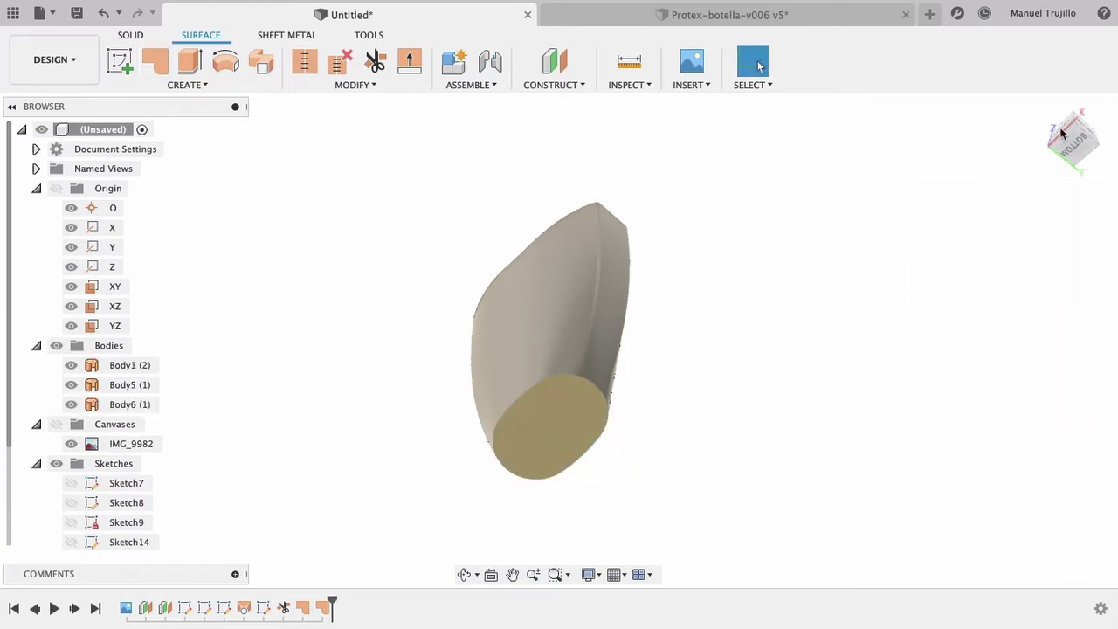
click(1041, 103)
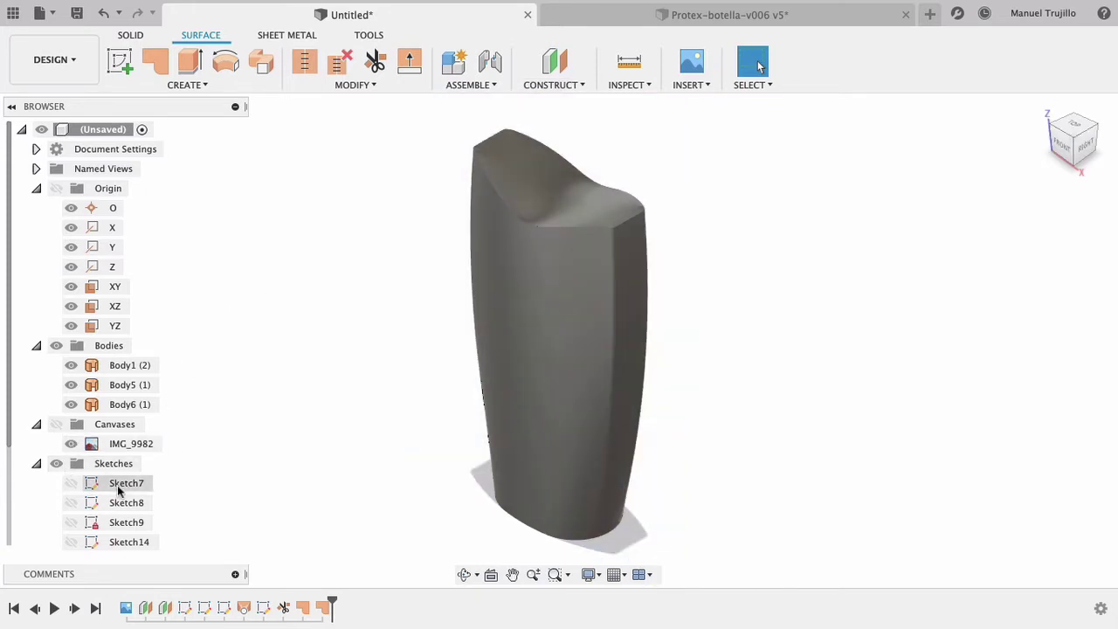
Create Plane3 as a construction plane offset 5 from Plane2.
scroll(117, 485, down, 3)
click(36, 405)
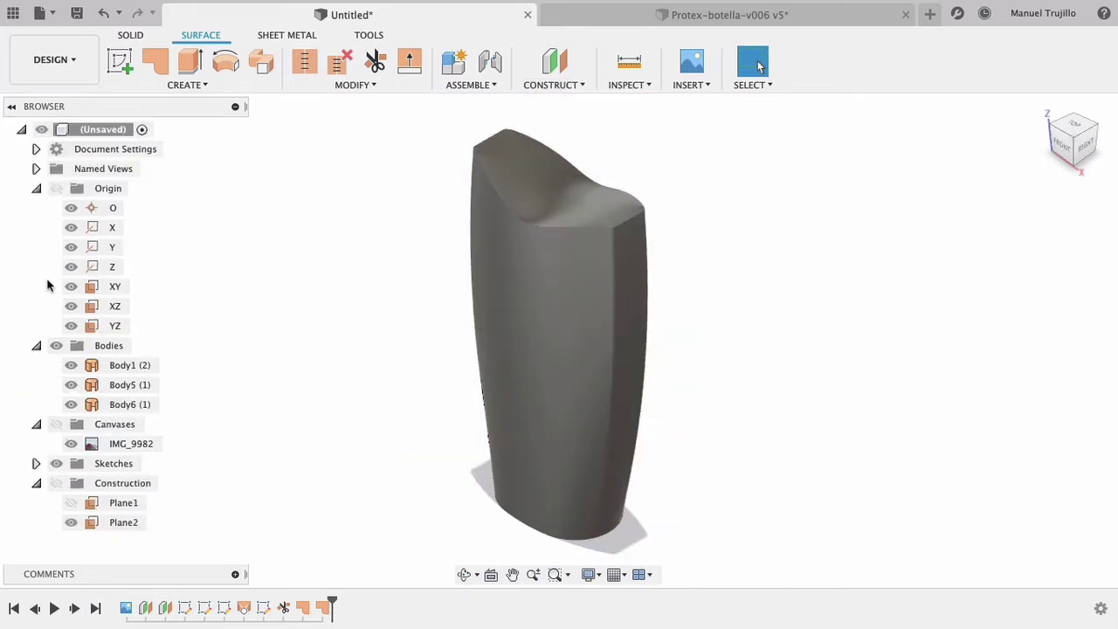
click(36, 189)
click(70, 365)
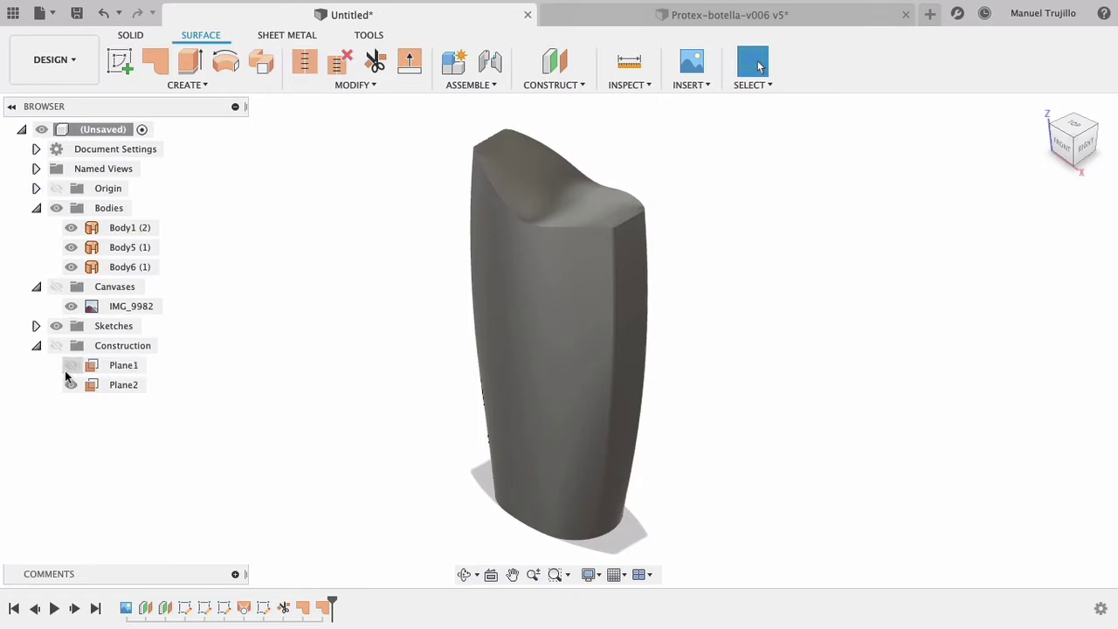
click(70, 365)
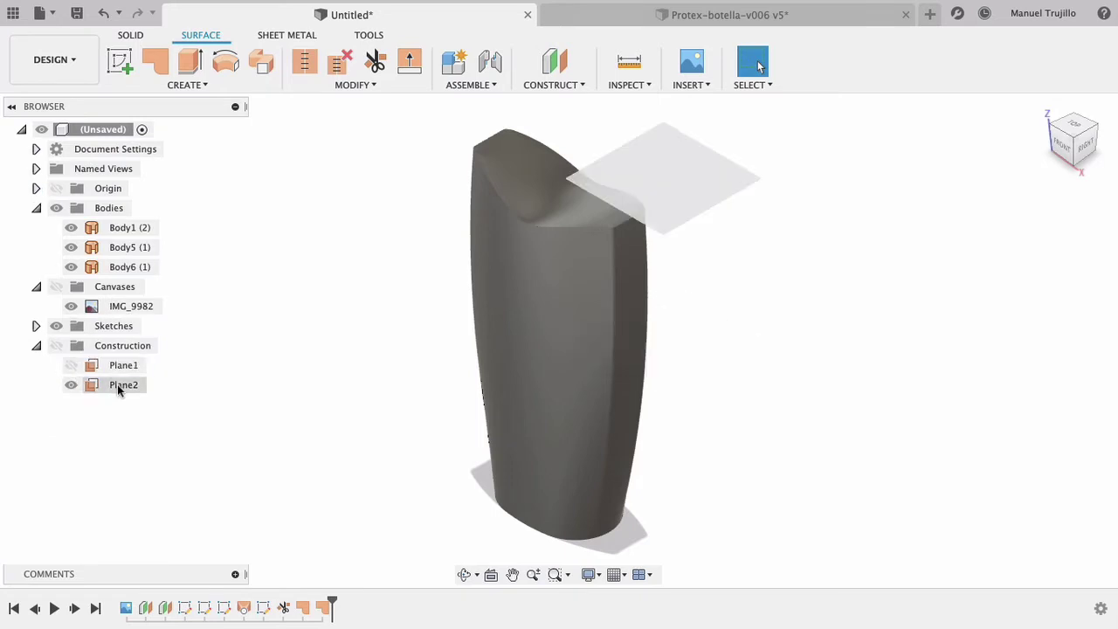
click(119, 386)
click(555, 63)
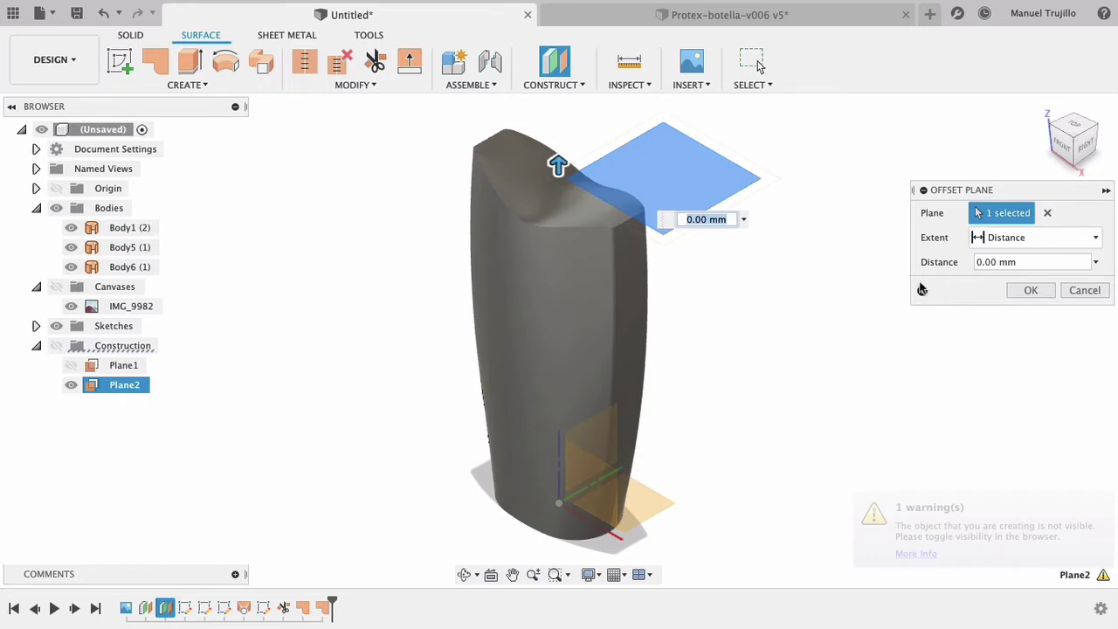
text(5)
key(Return)
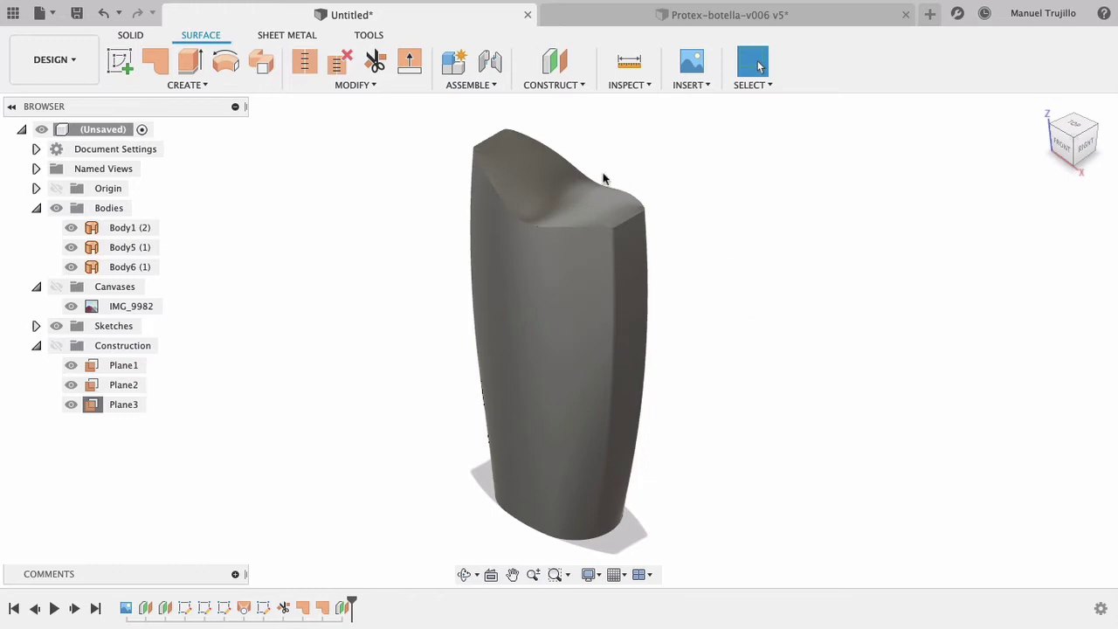
Select Body1 and the Body5 top patch to inspect them, then clear the selection.
click(574, 186)
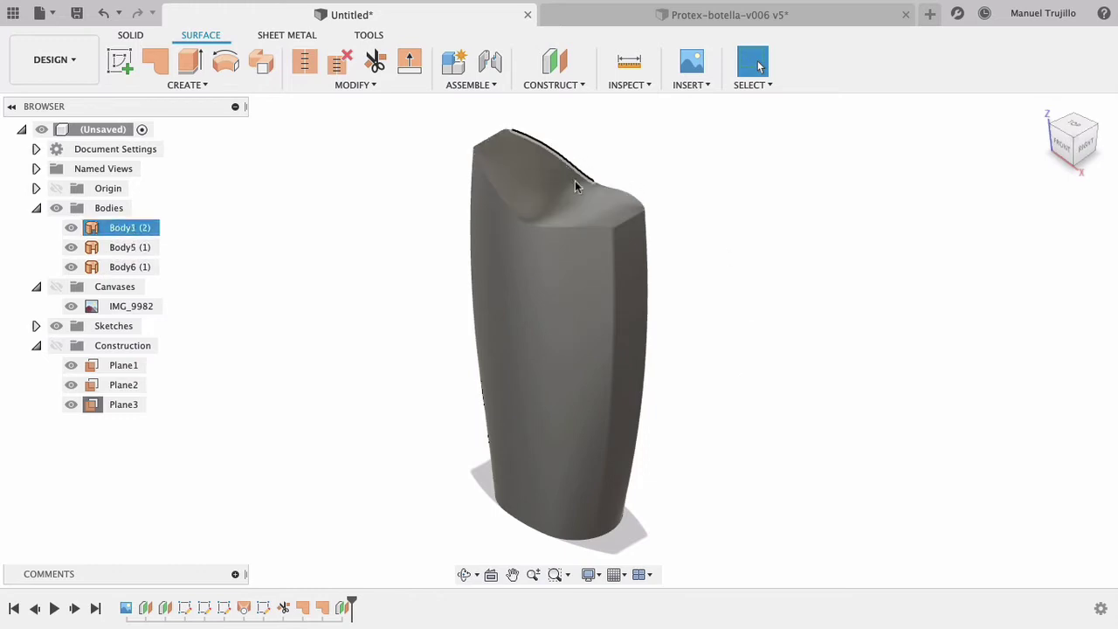
click(603, 207)
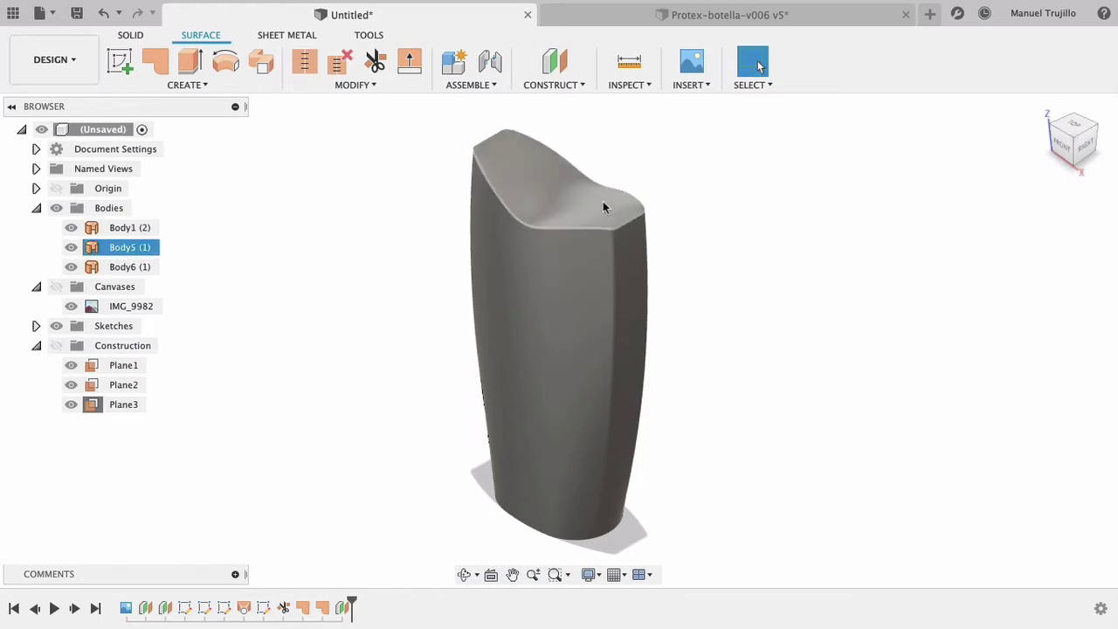
click(398, 166)
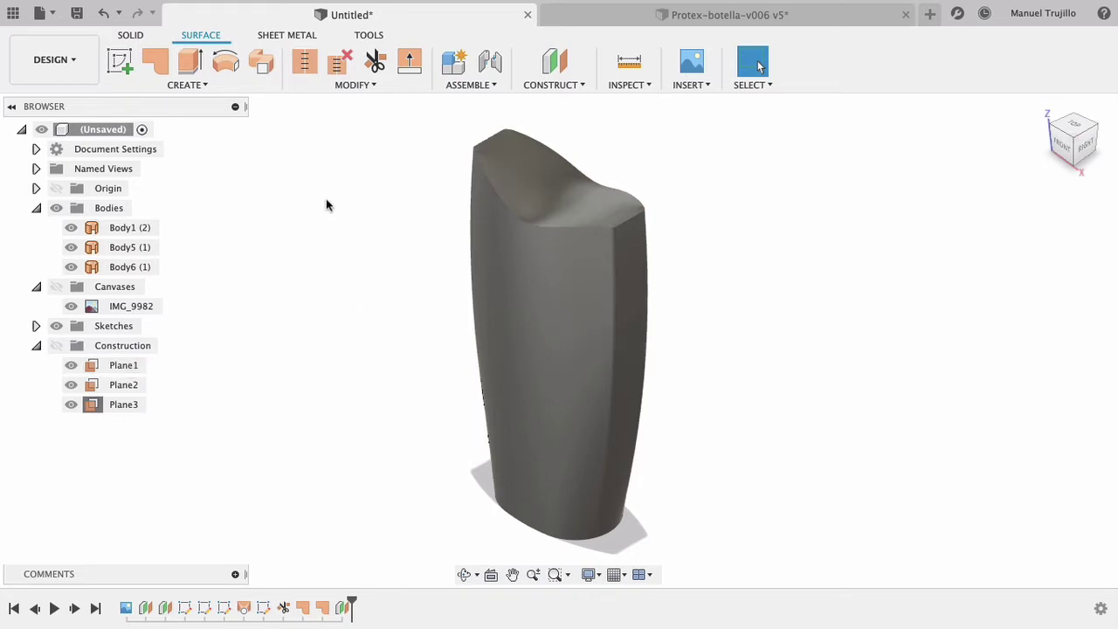
Create Plane4 offset 14.5 mm from the XY plane.
click(554, 61)
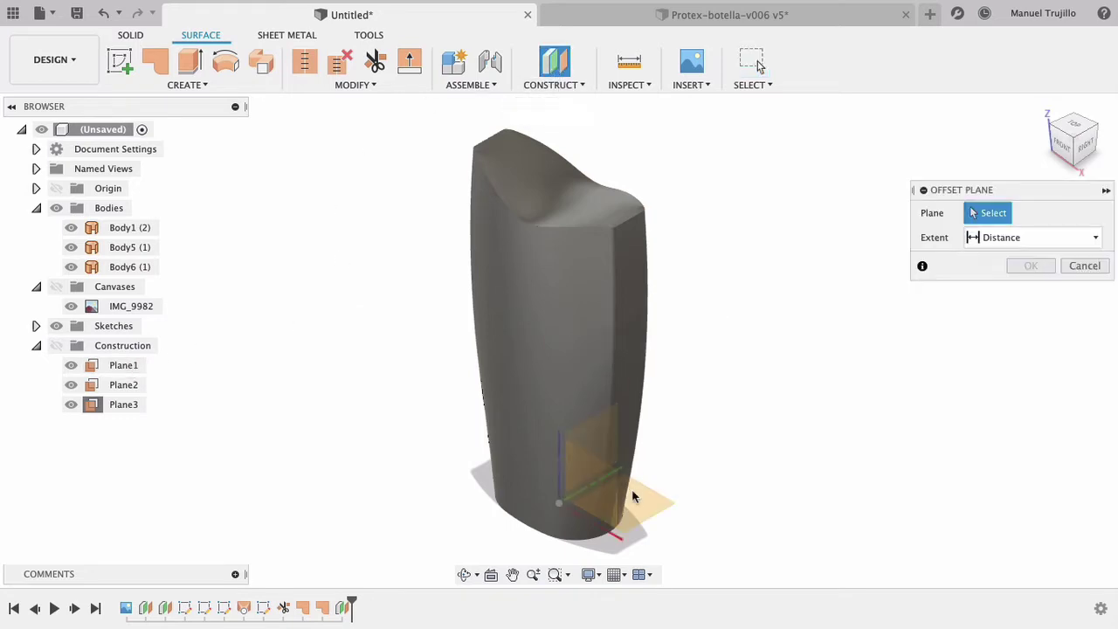
click(655, 511)
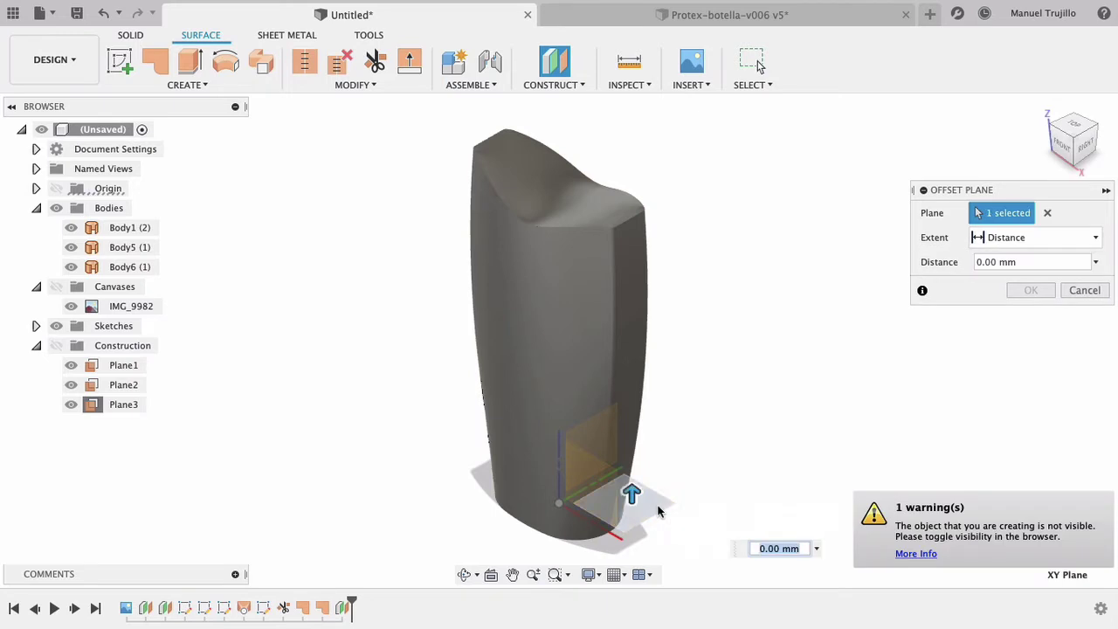
click(1010, 262)
text(1)
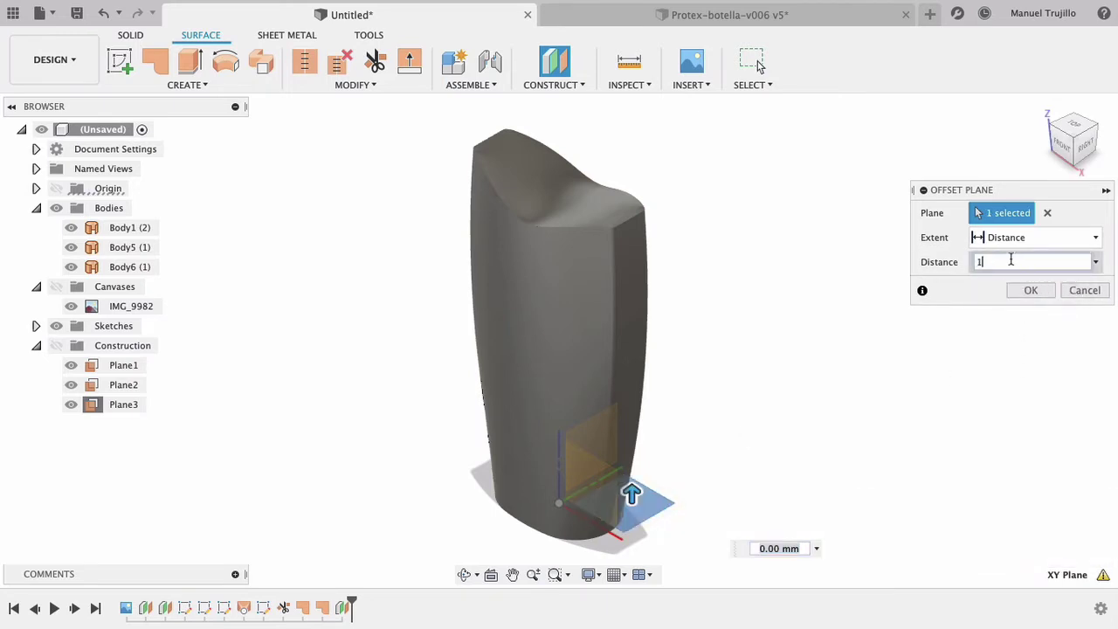
text(4.5)
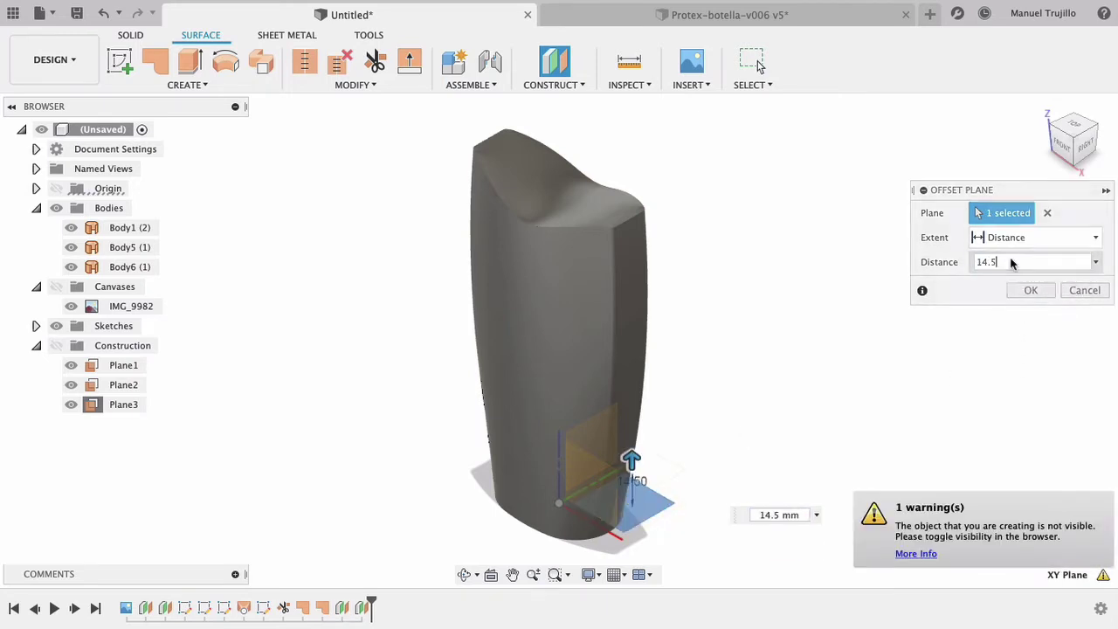
key(Return)
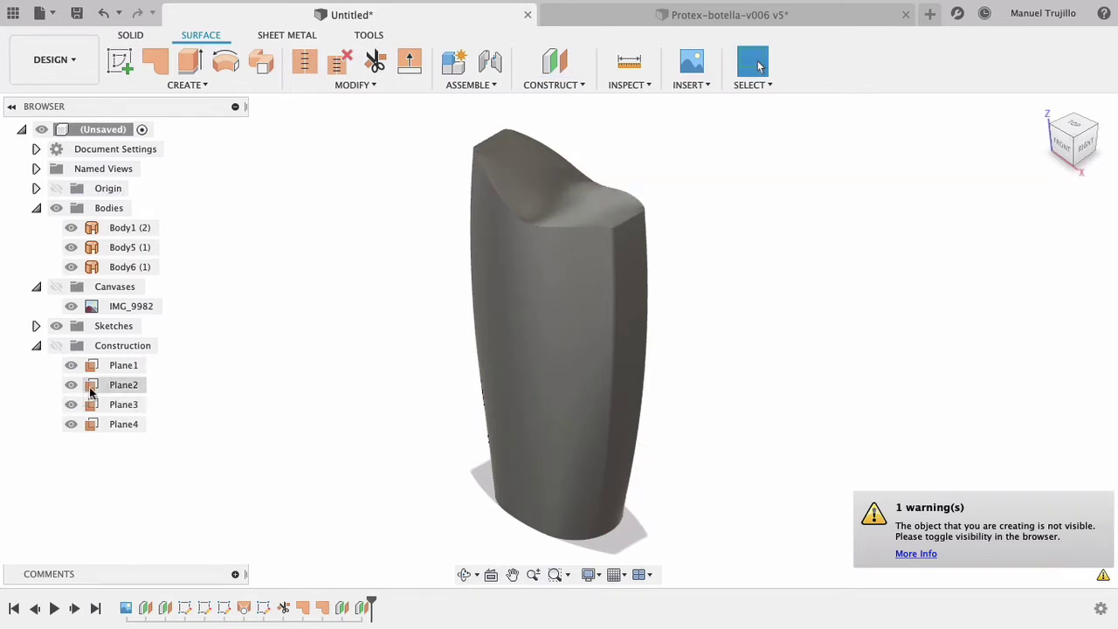
Edit Plane4's offset distance so it sits 145 mm from the XY plane.
right_click(107, 425)
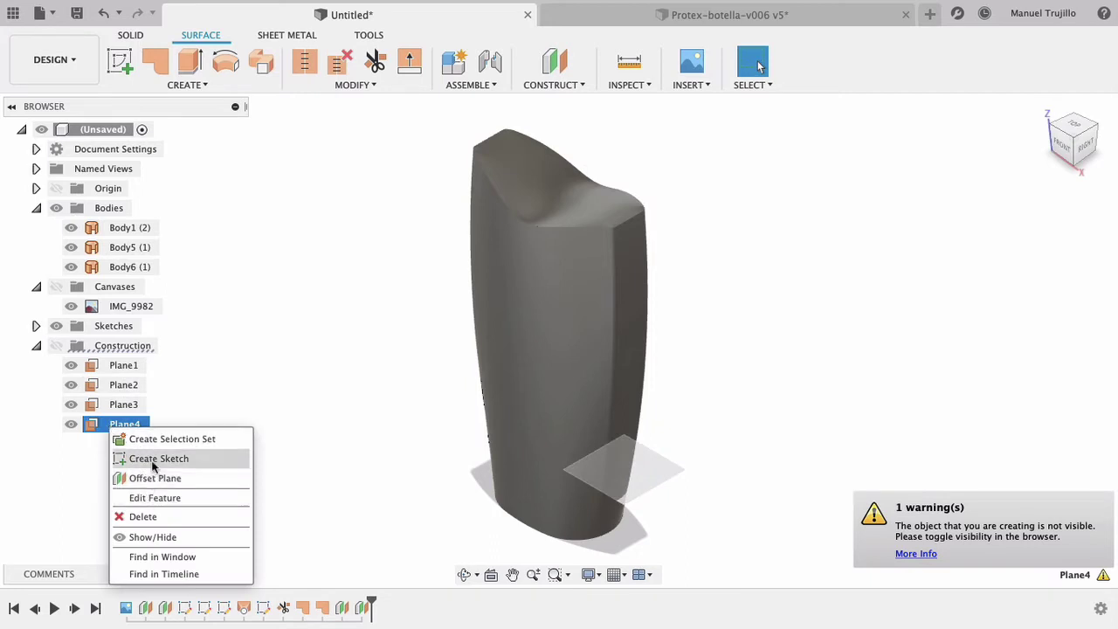
click(153, 497)
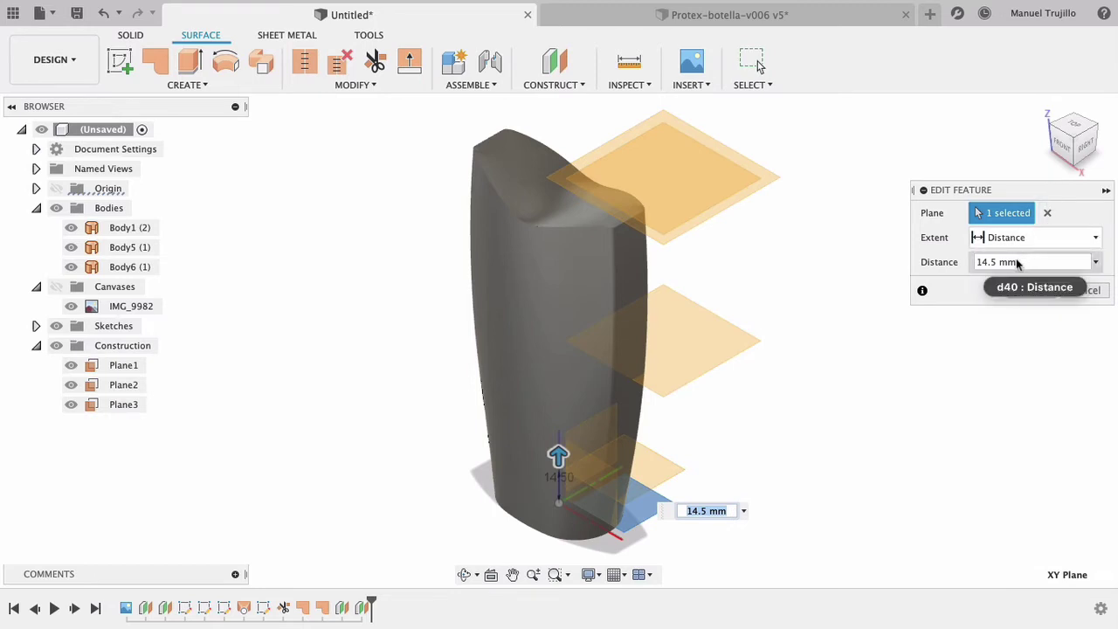
double_click(1014, 262)
text(14)
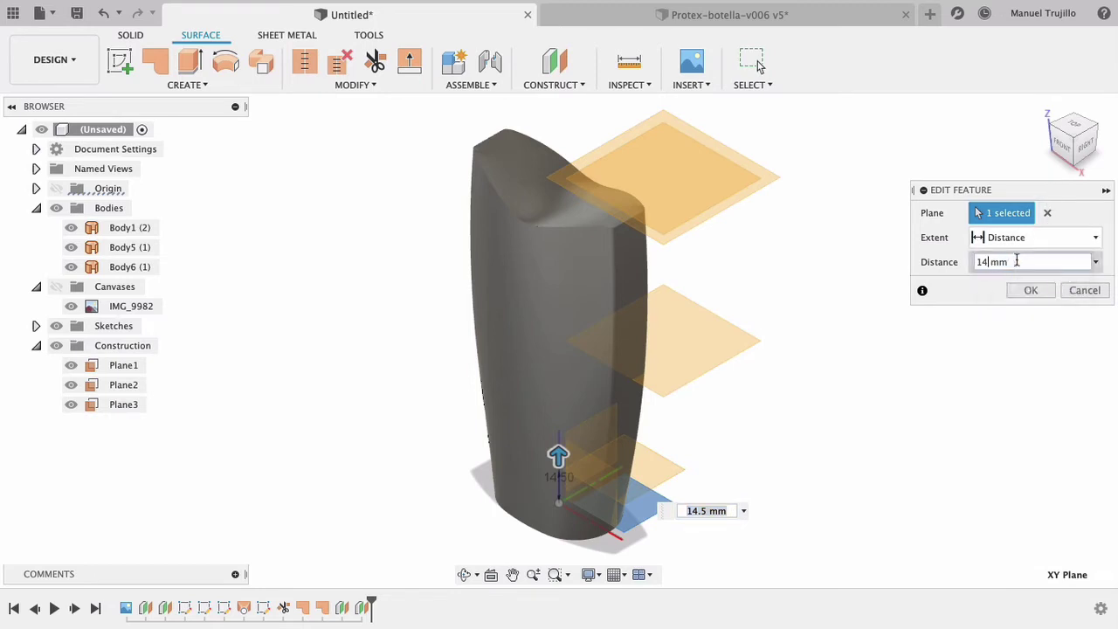
text(0)
key(Return)
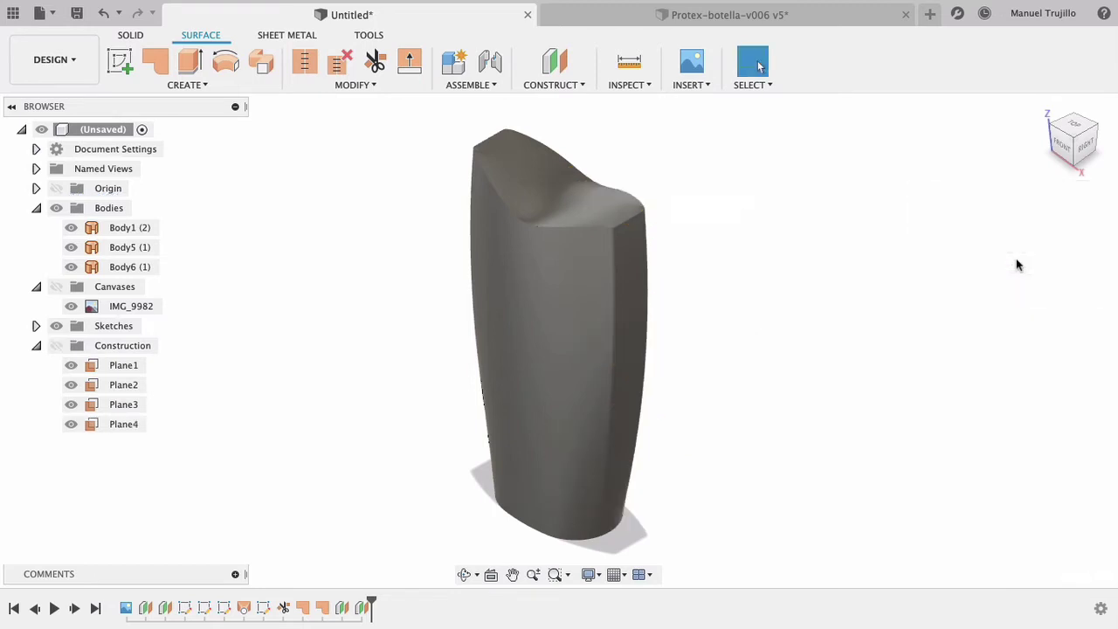
right_click(126, 426)
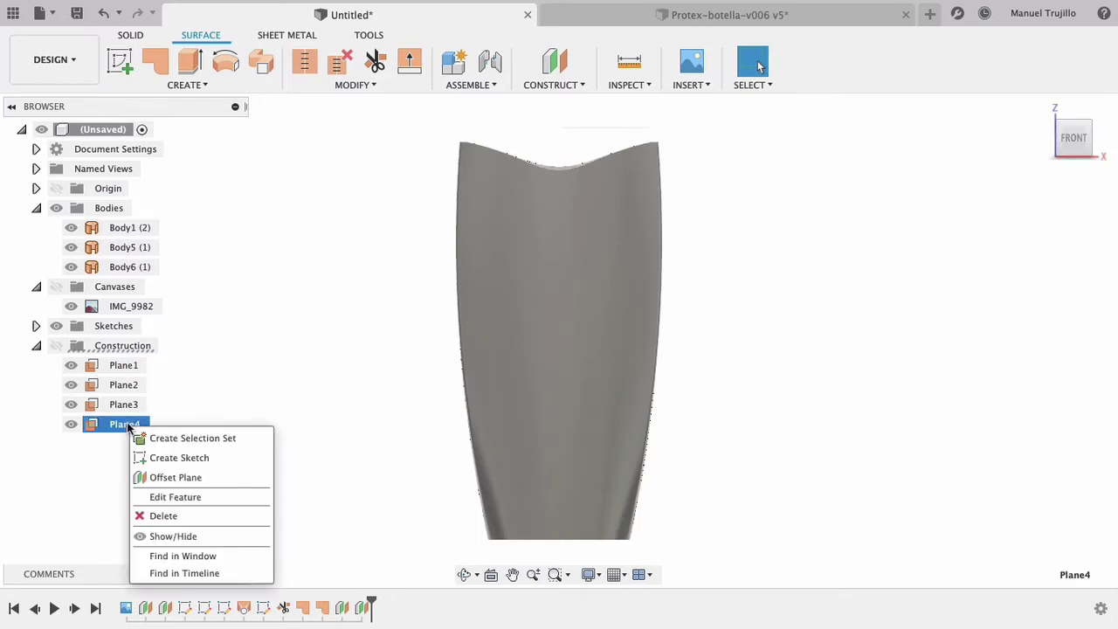
click(192, 497)
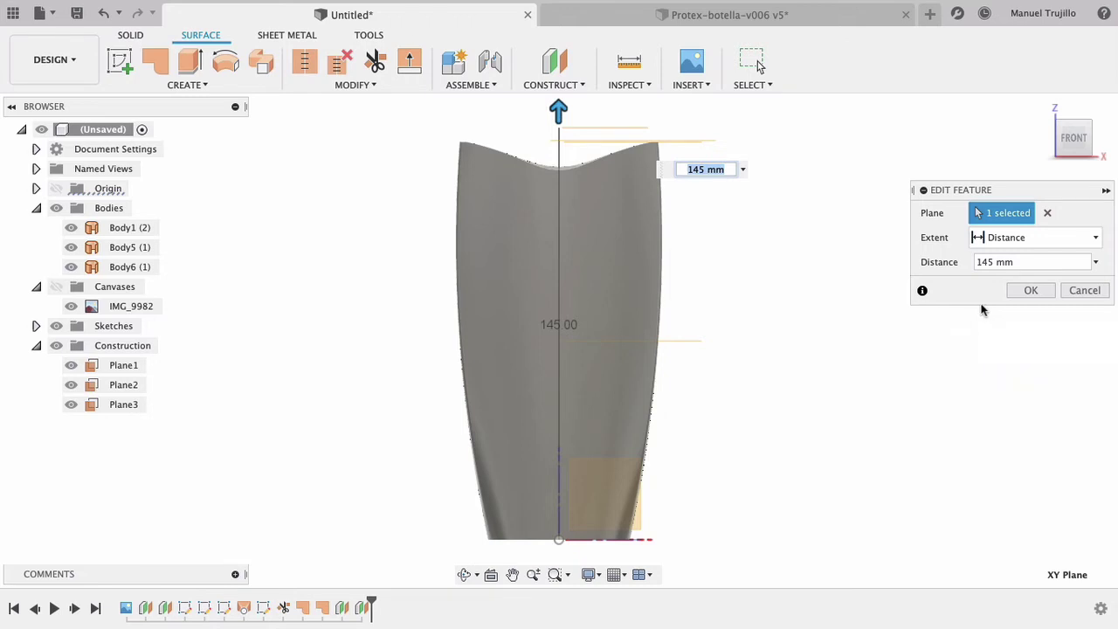
click(1032, 291)
click(1032, 291)
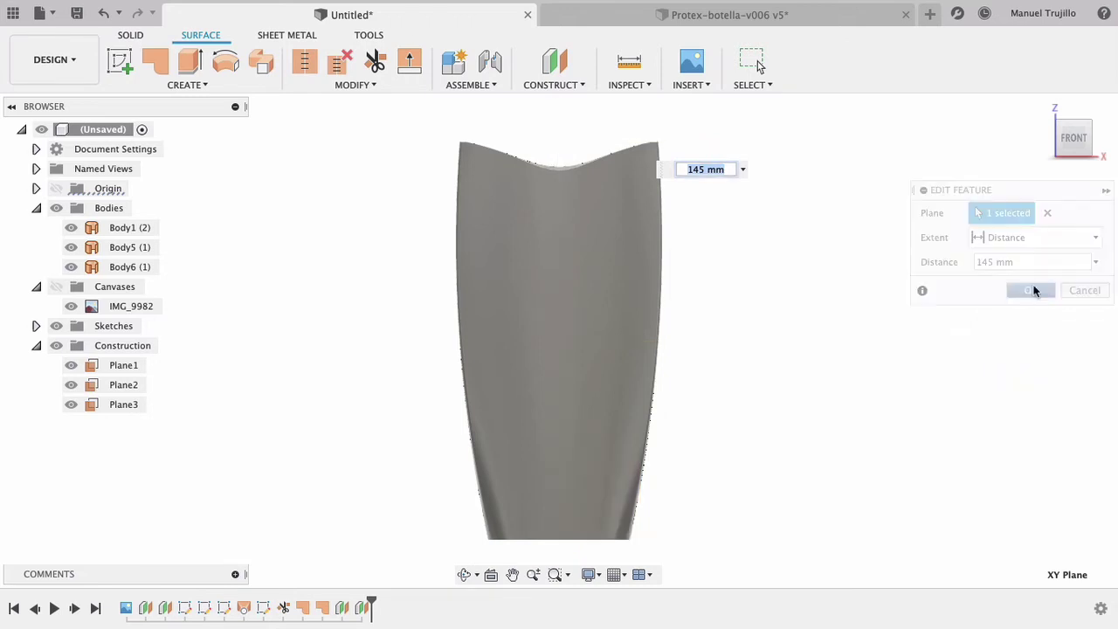
From the home view, start a new sketch on Plane4.
click(1043, 111)
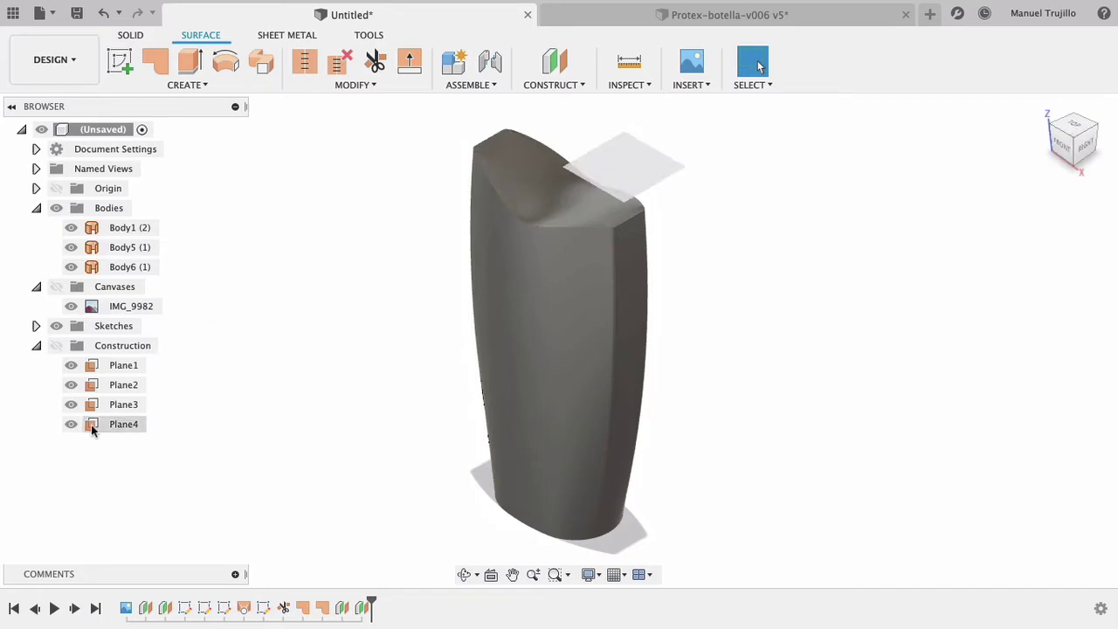
click(129, 423)
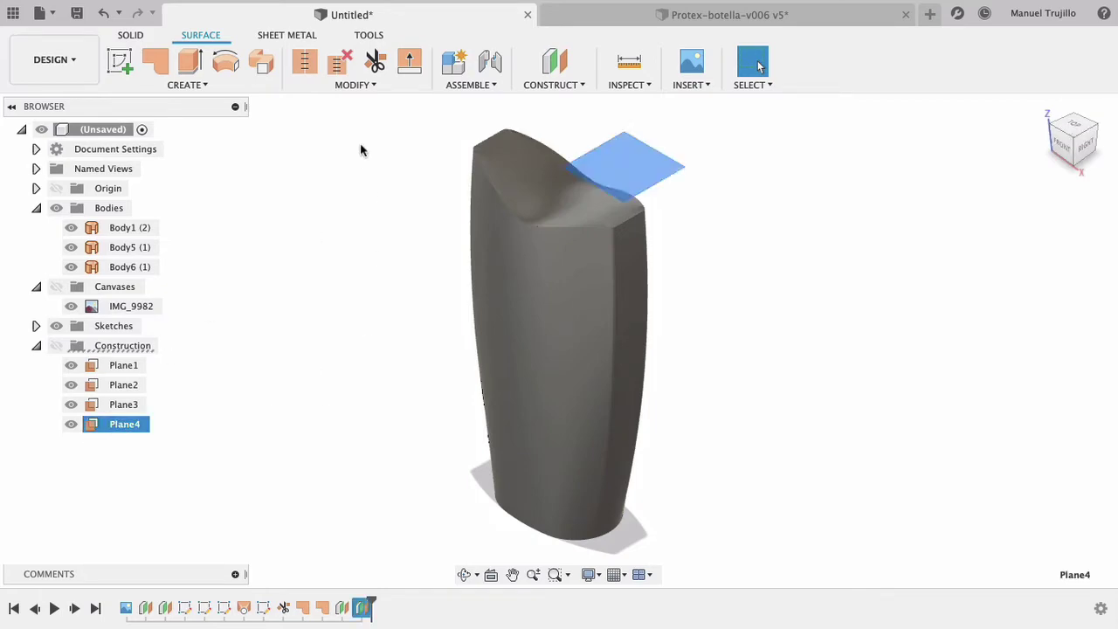
click(120, 61)
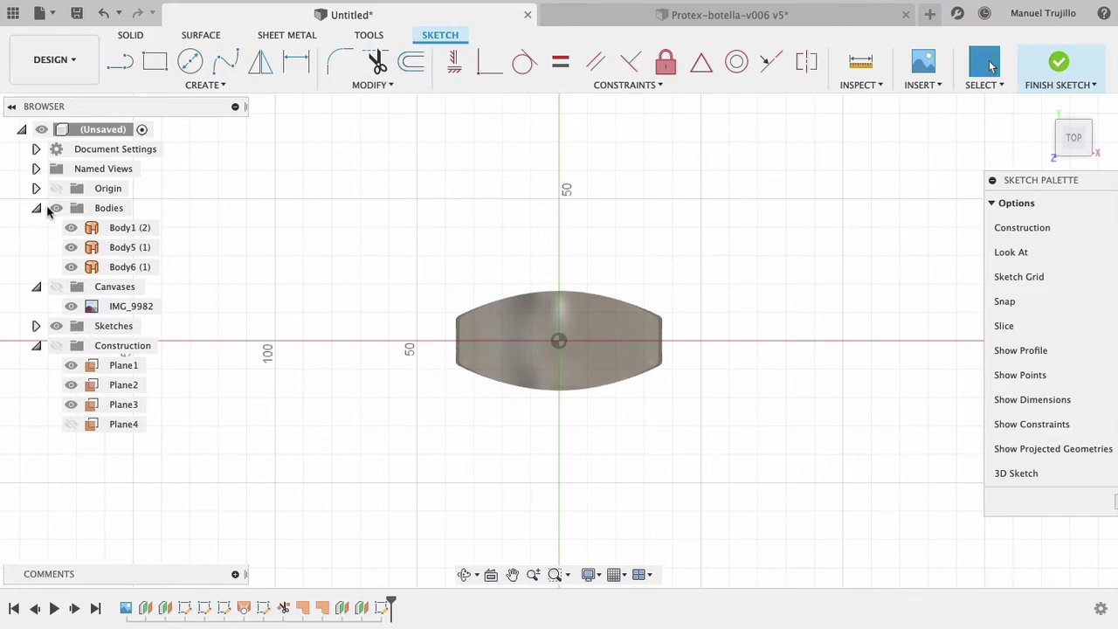
Expand the Sketches folder and hide Body1, Body5 and Body6.
click(36, 207)
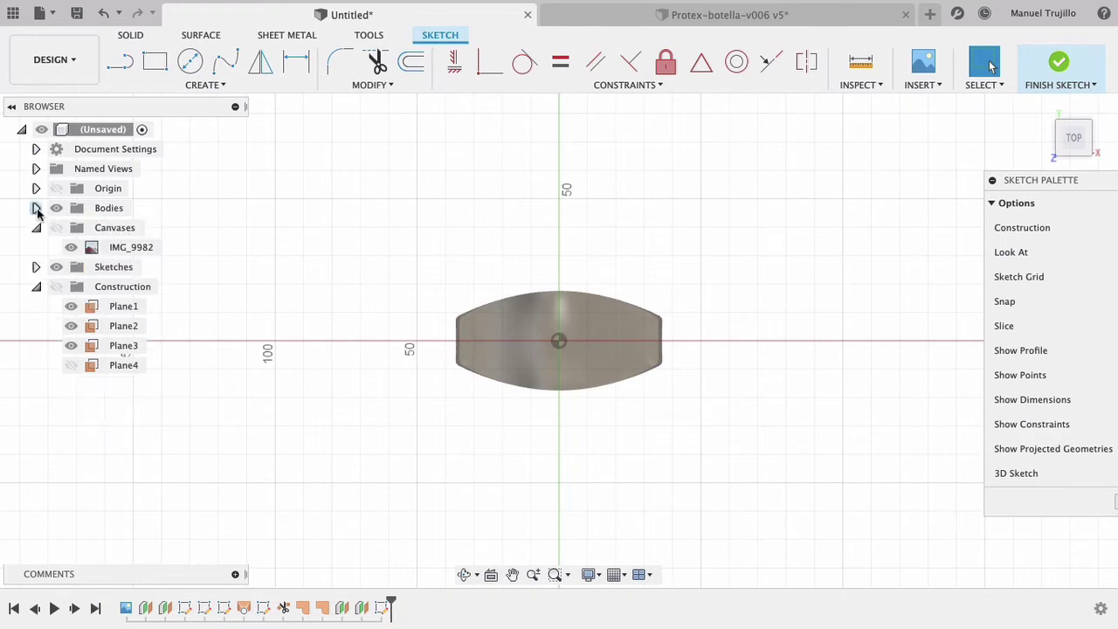
click(36, 266)
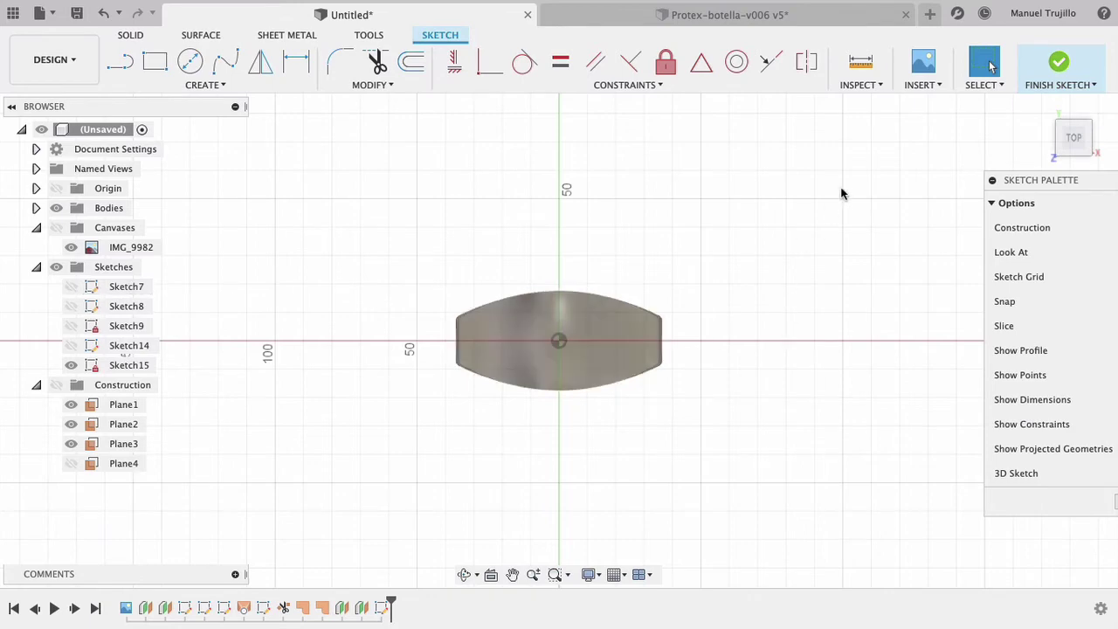
mouse_move(1073, 137)
click(1043, 107)
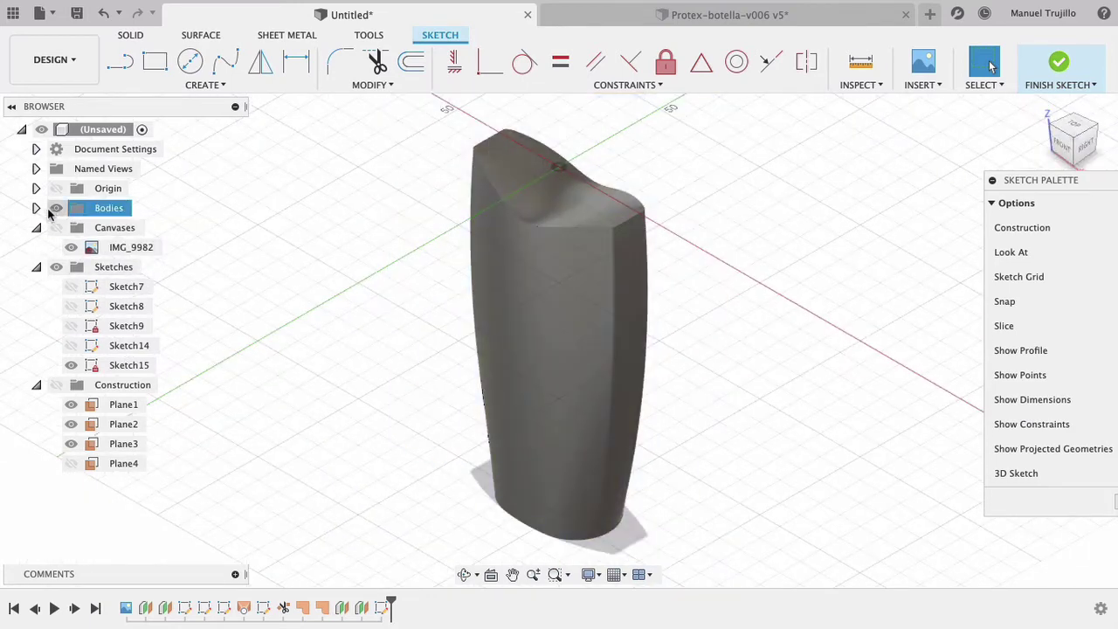
click(35, 208)
click(71, 227)
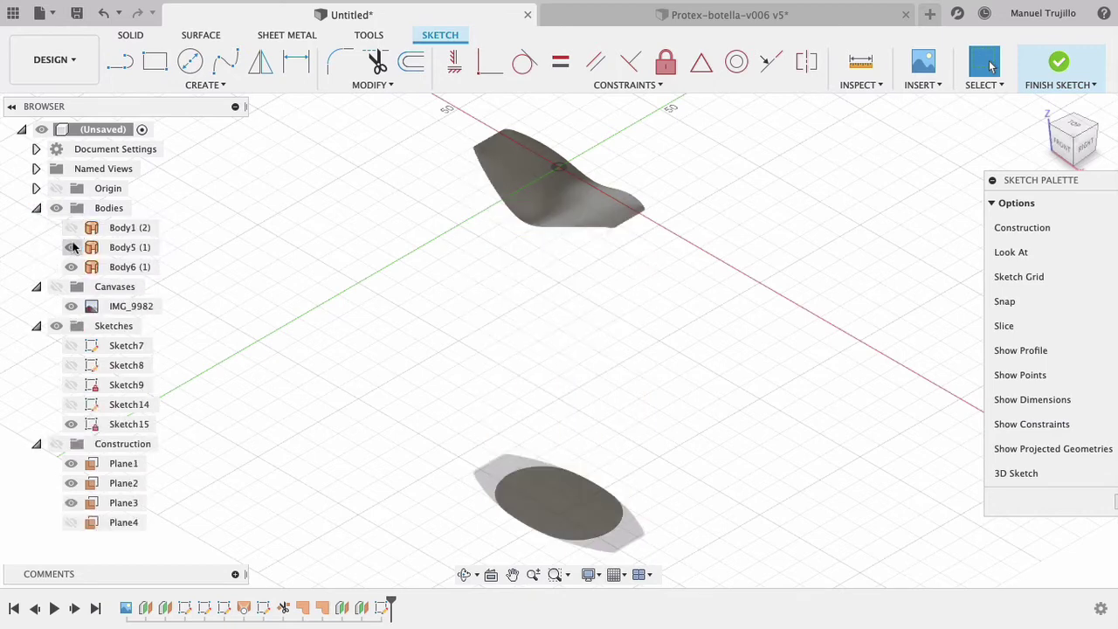
click(71, 247)
click(72, 268)
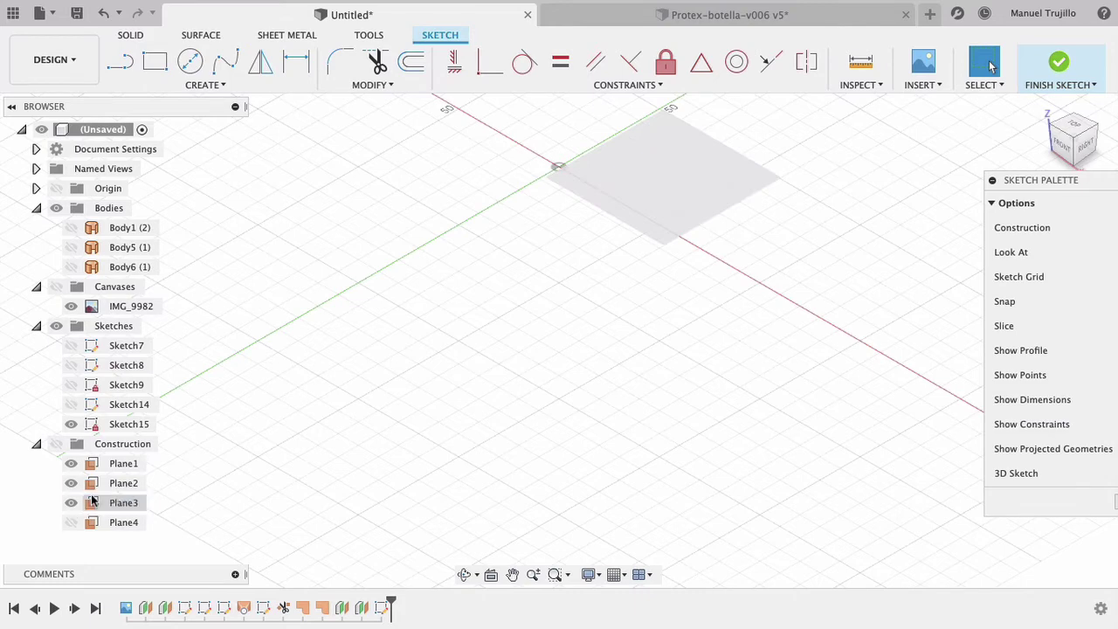
Hide Sketch15 and Sketch8, and show only Sketch7's ellipse profile.
click(94, 423)
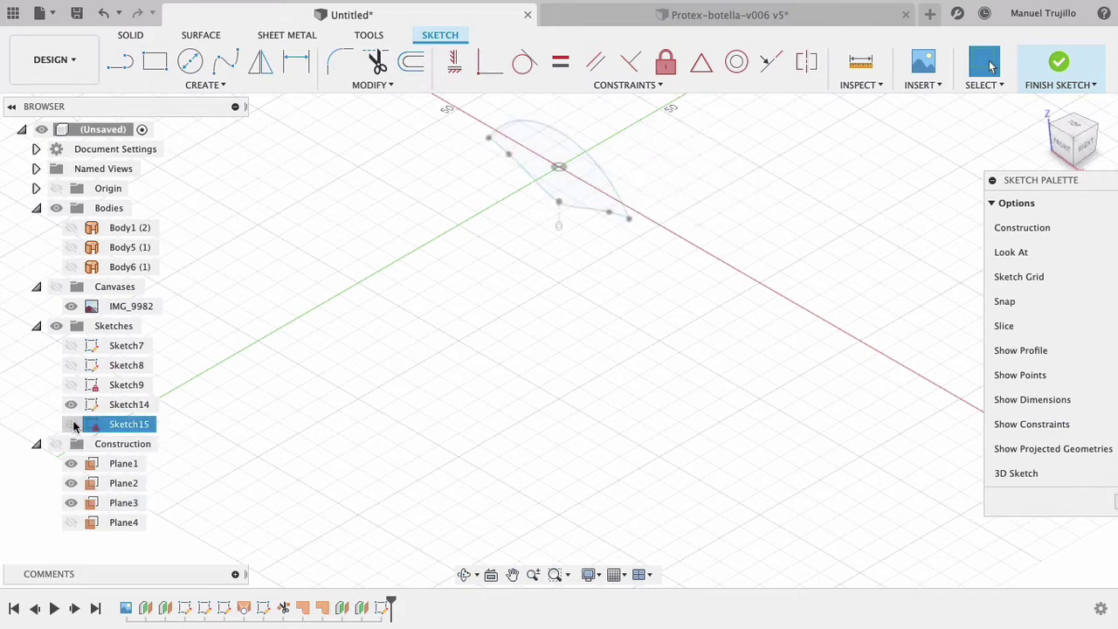
click(72, 424)
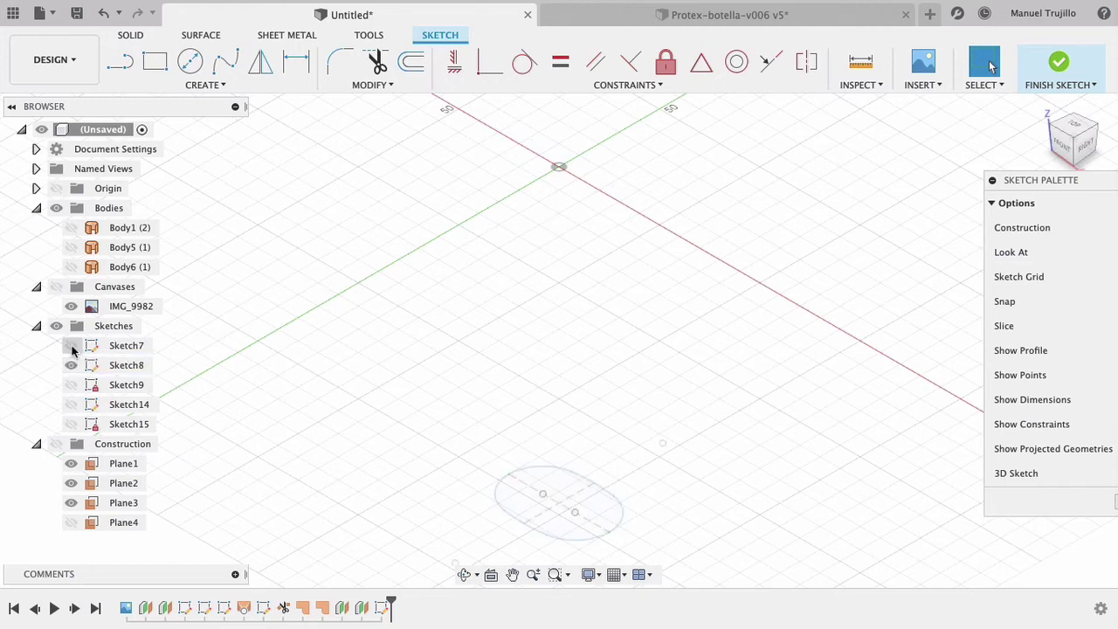
click(72, 346)
click(72, 365)
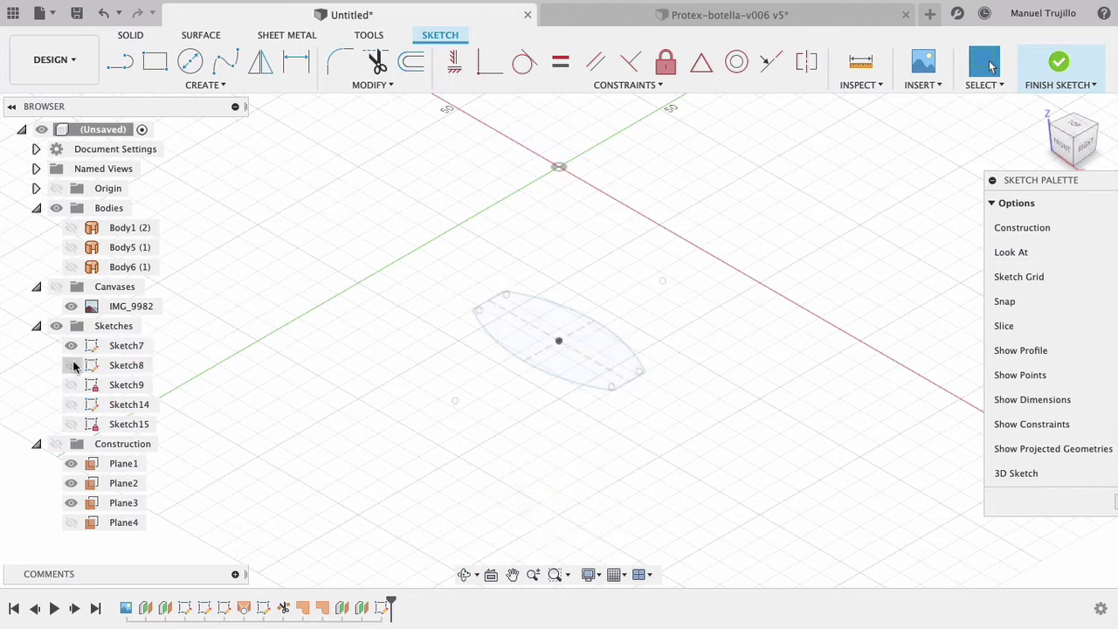
click(122, 346)
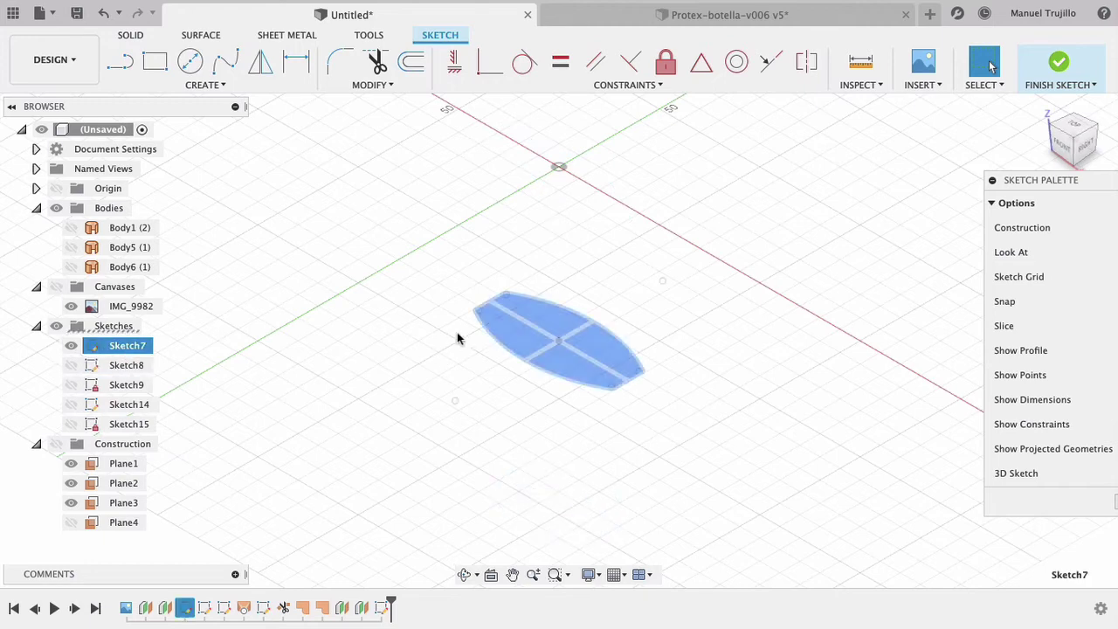
click(374, 313)
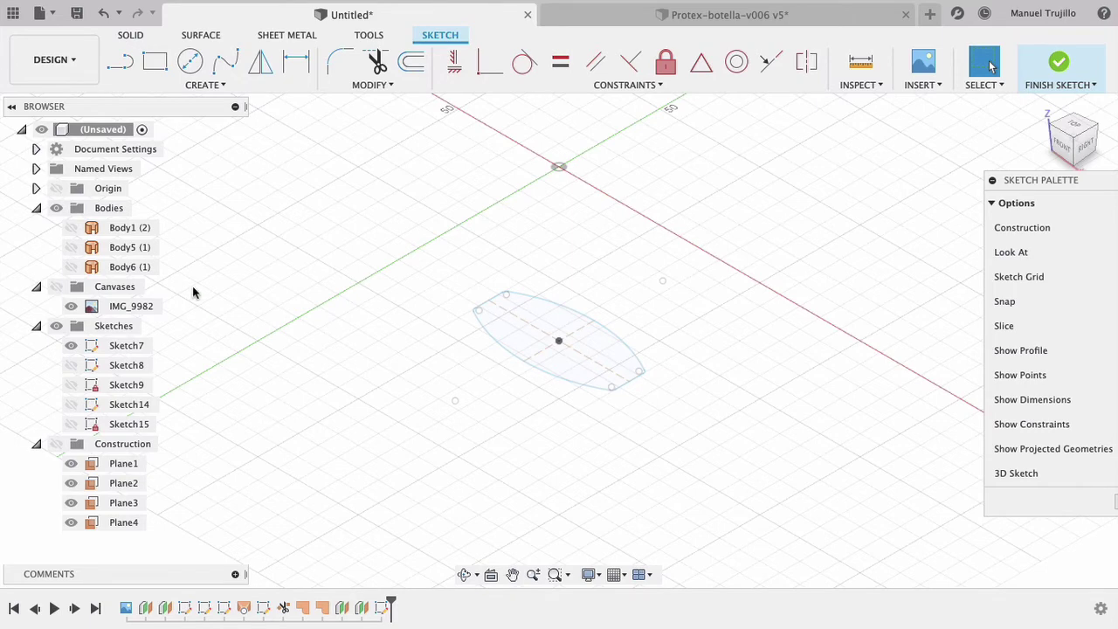
Project Sketch7's two ellipse arcs plus its corner segments and the left and top corner arcs.
click(206, 85)
mouse_move(157, 363)
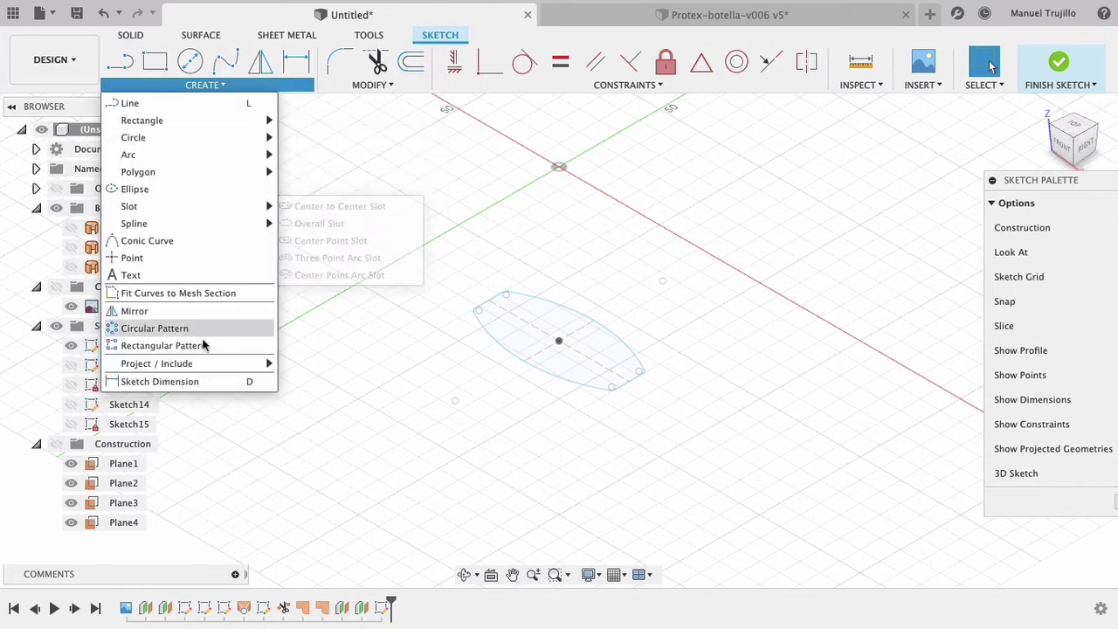
click(308, 363)
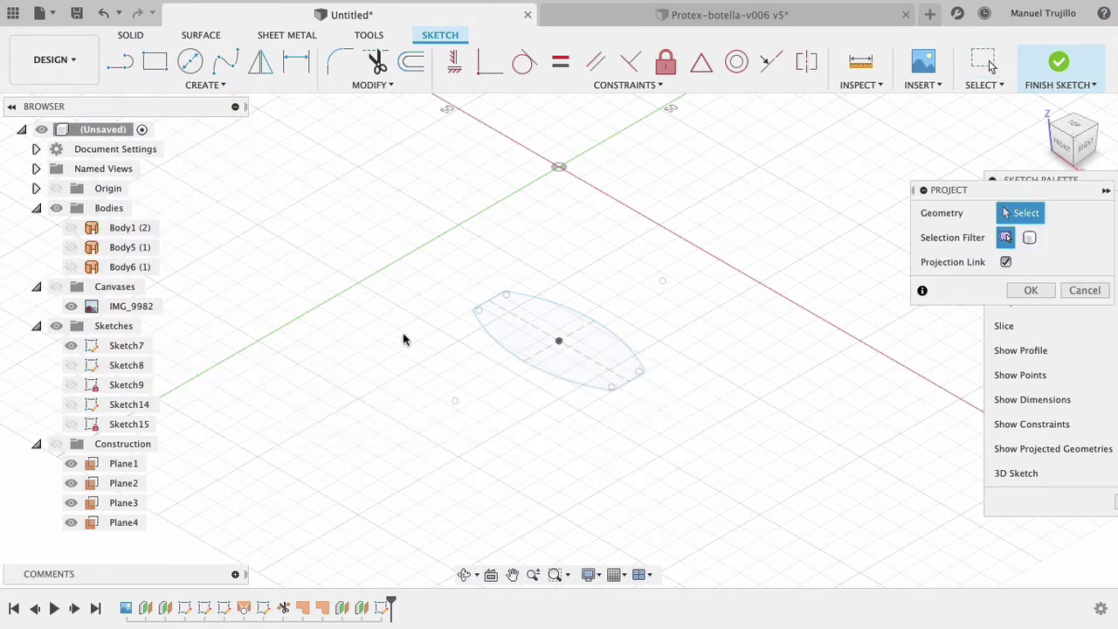
click(508, 350)
click(572, 310)
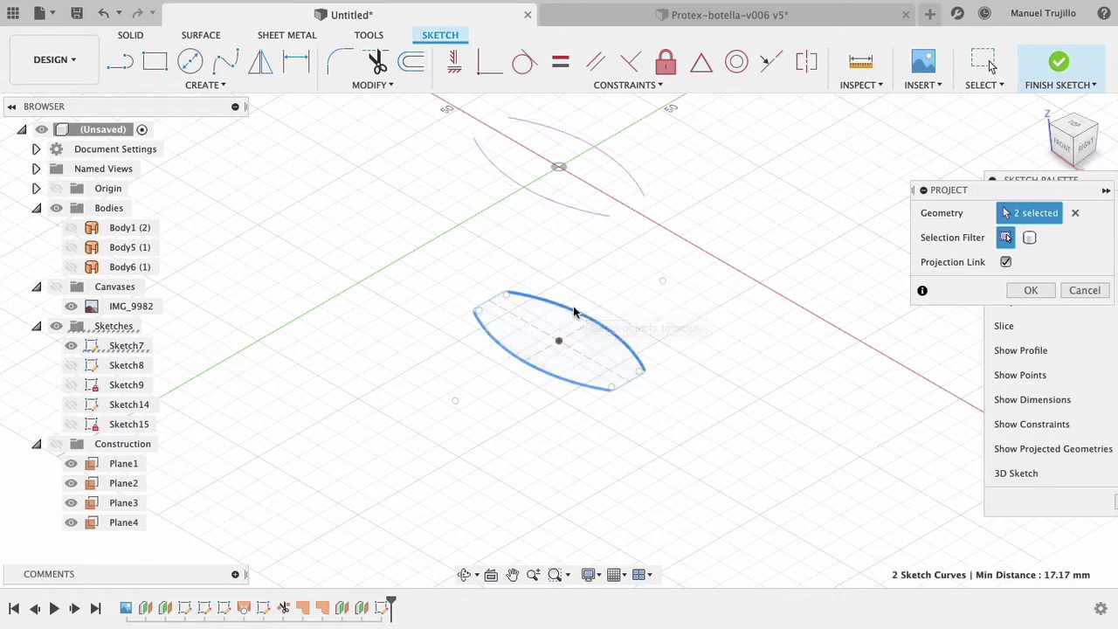
click(621, 385)
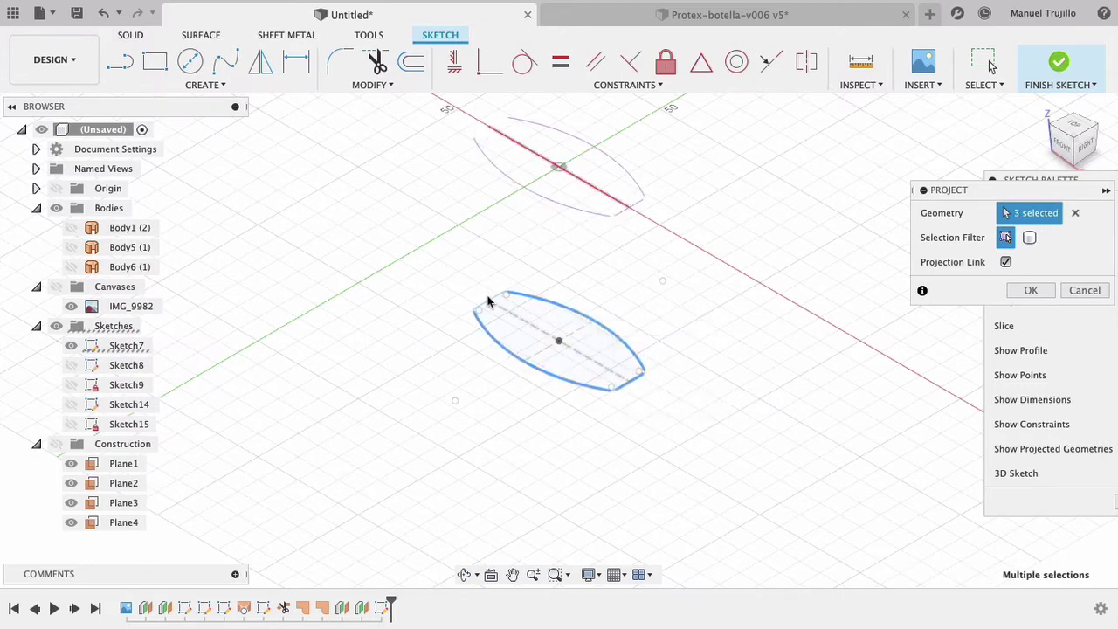
click(493, 295)
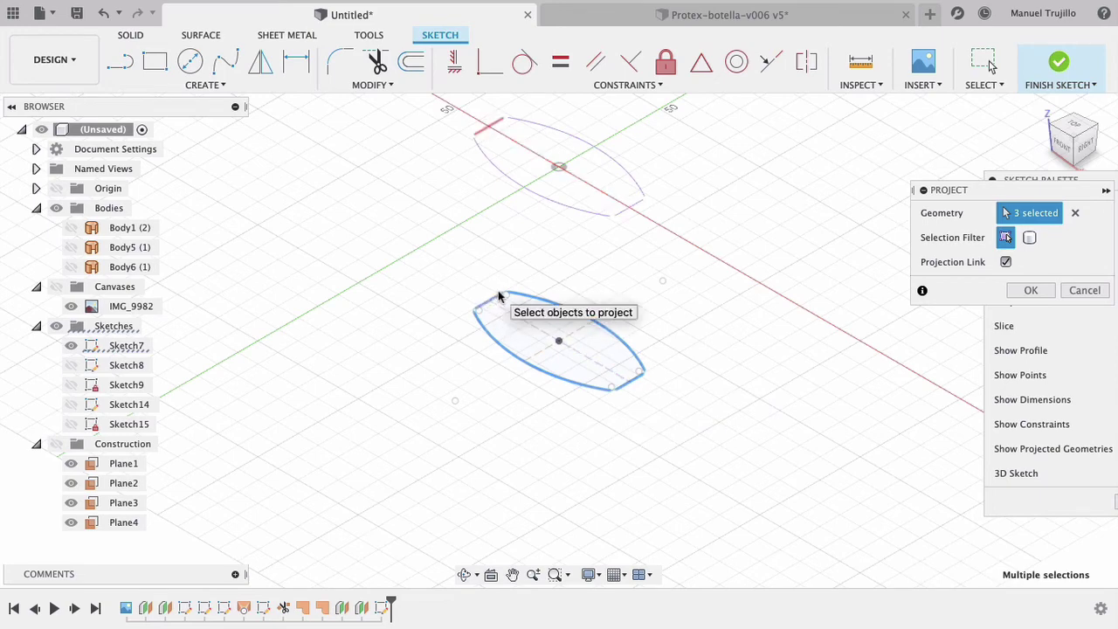
key(Return)
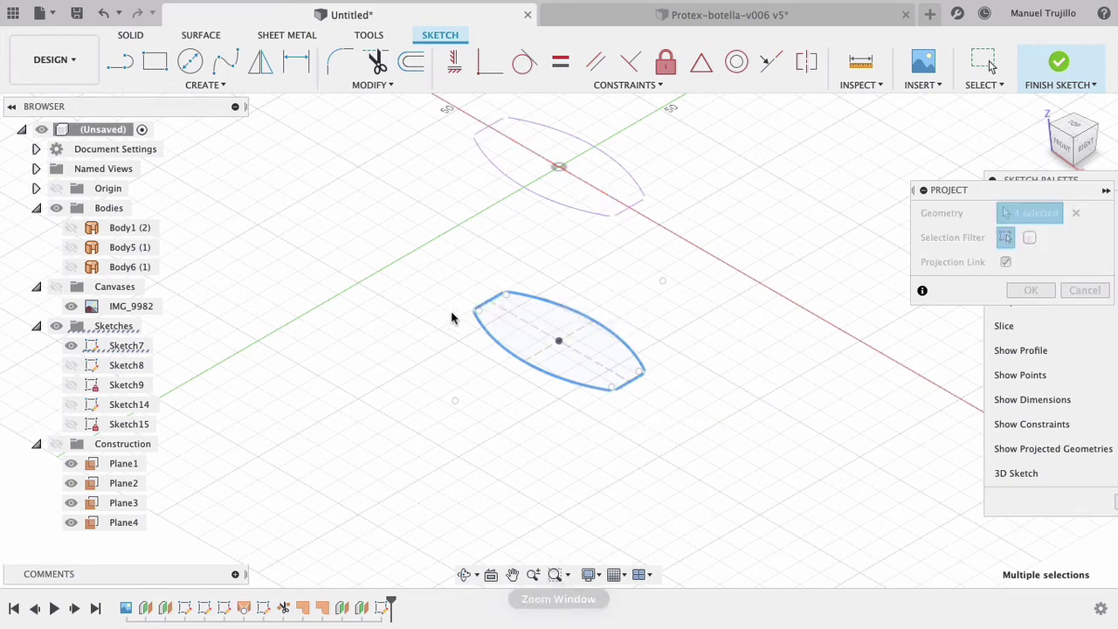
drag(449, 250, 565, 333)
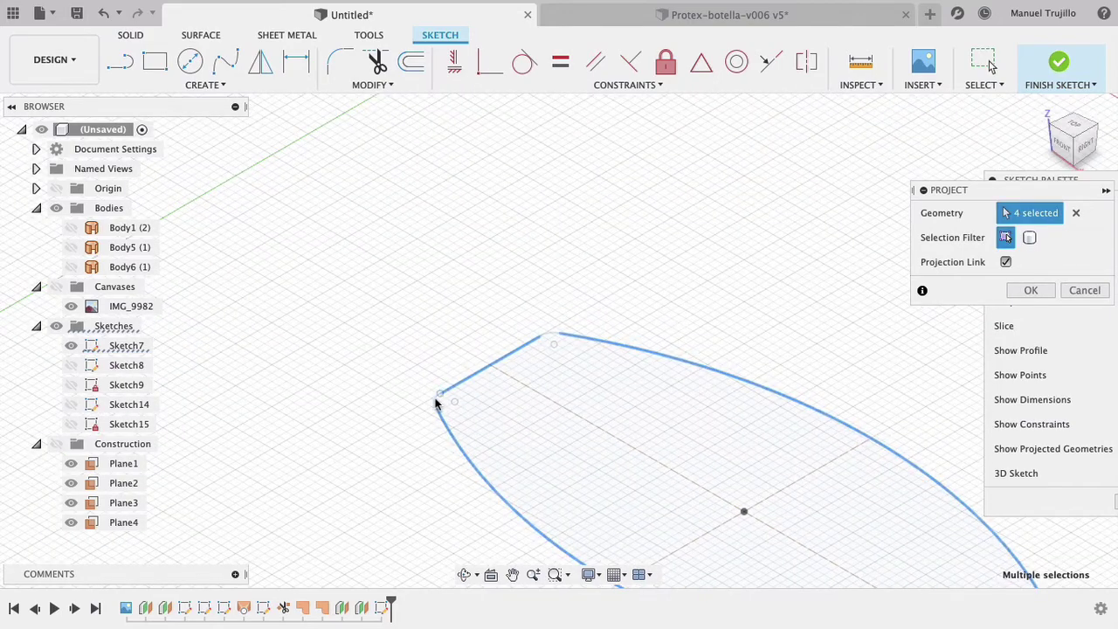
click(439, 403)
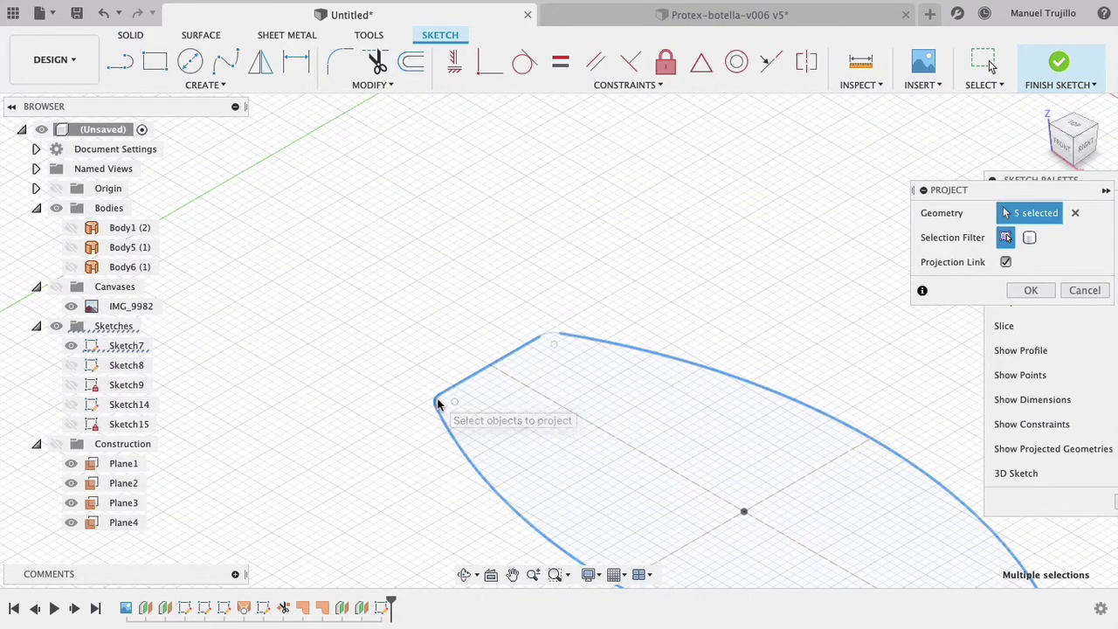
click(553, 339)
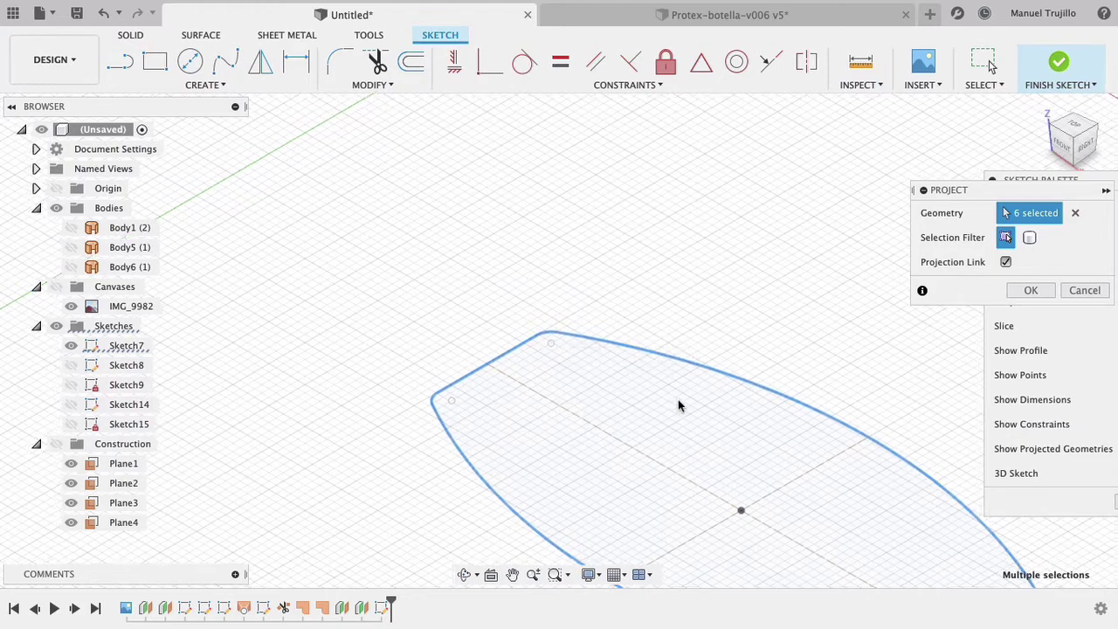
Add the bottom and right corner arcs to the projection, confirm it, and finish the sketch.
scroll(678, 399, up, 5)
scroll(678, 399, up, 2)
scroll(678, 400, up, 2)
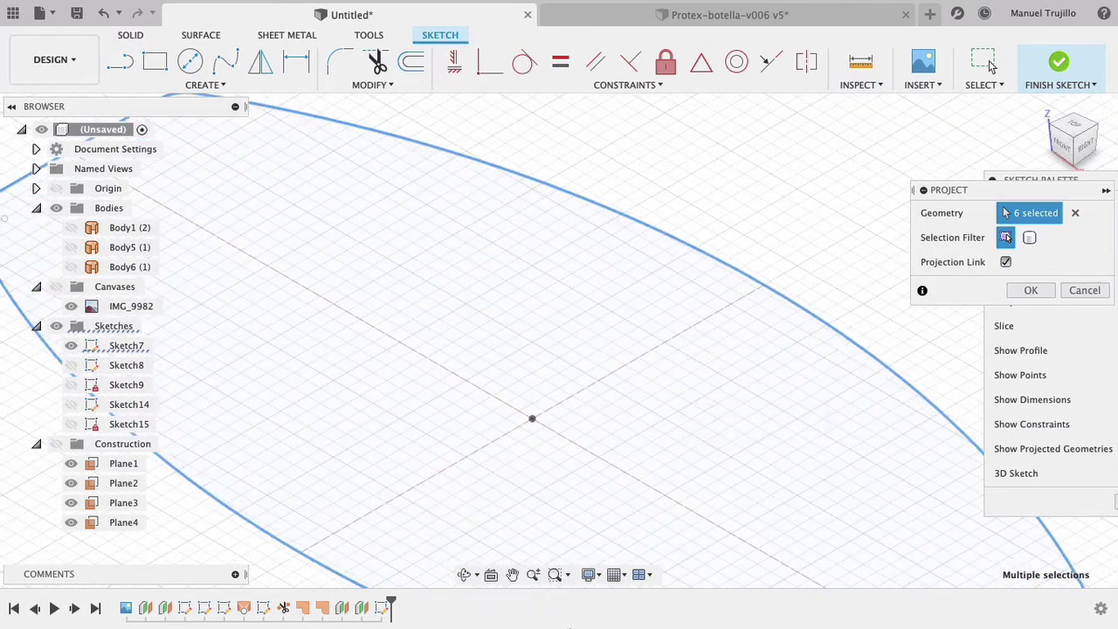
click(533, 574)
mouse_move(814, 450)
mouse_down()
mouse_move(831, 504)
mouse_move(768, 297)
mouse_move(781, 322)
mouse_move(765, 302)
mouse_up()
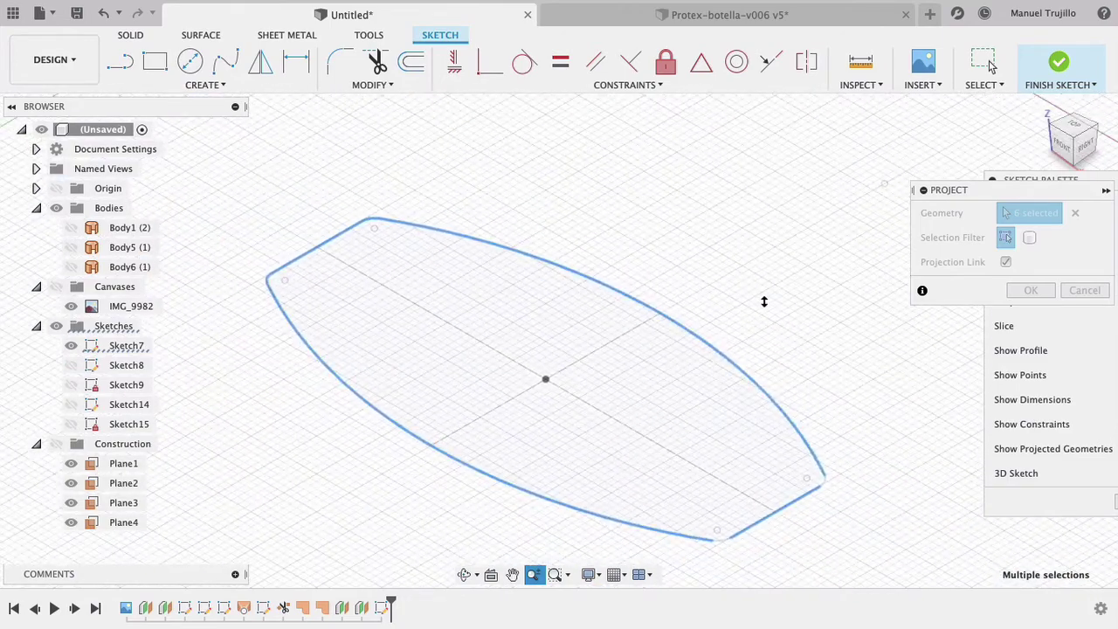
click(554, 574)
mouse_move(629, 369)
mouse_down()
mouse_move(821, 528)
mouse_move(867, 489)
mouse_up()
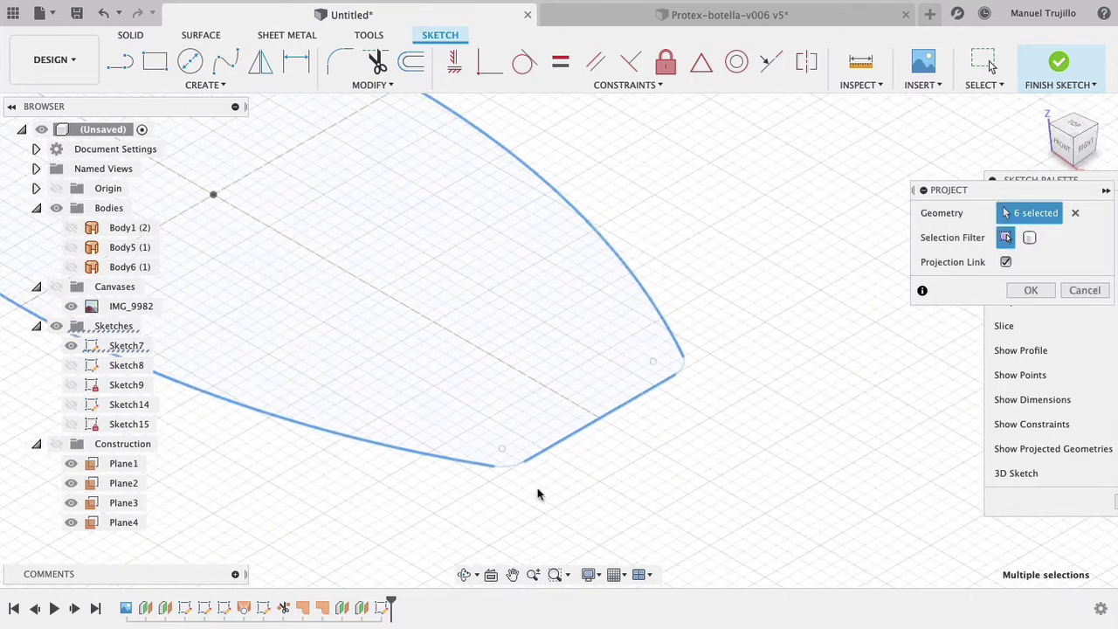
click(510, 466)
click(685, 372)
click(1031, 291)
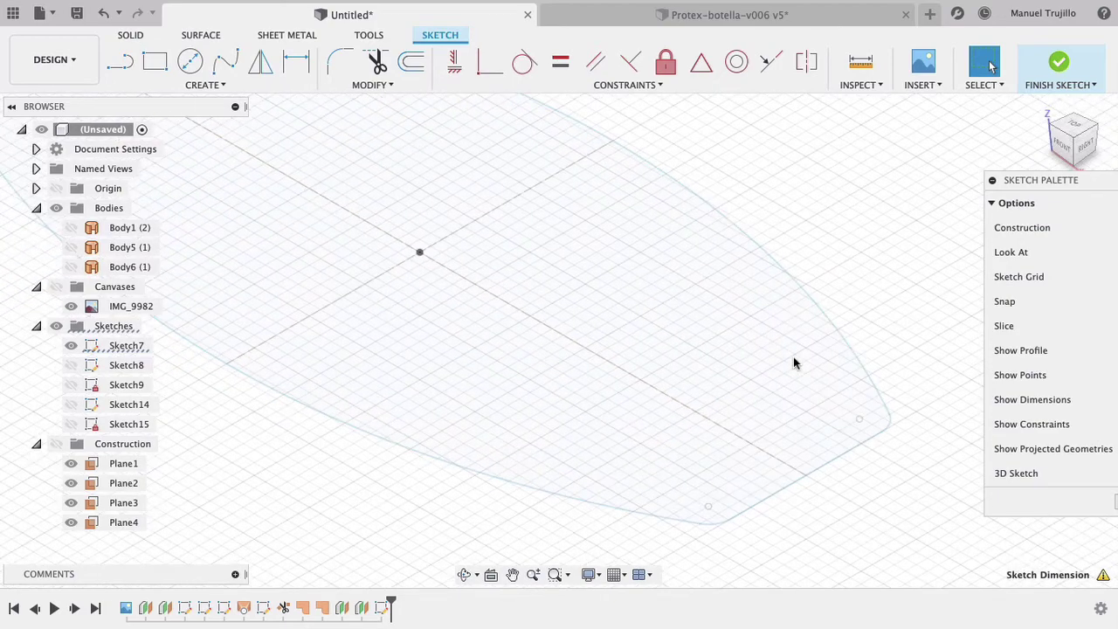
click(1058, 63)
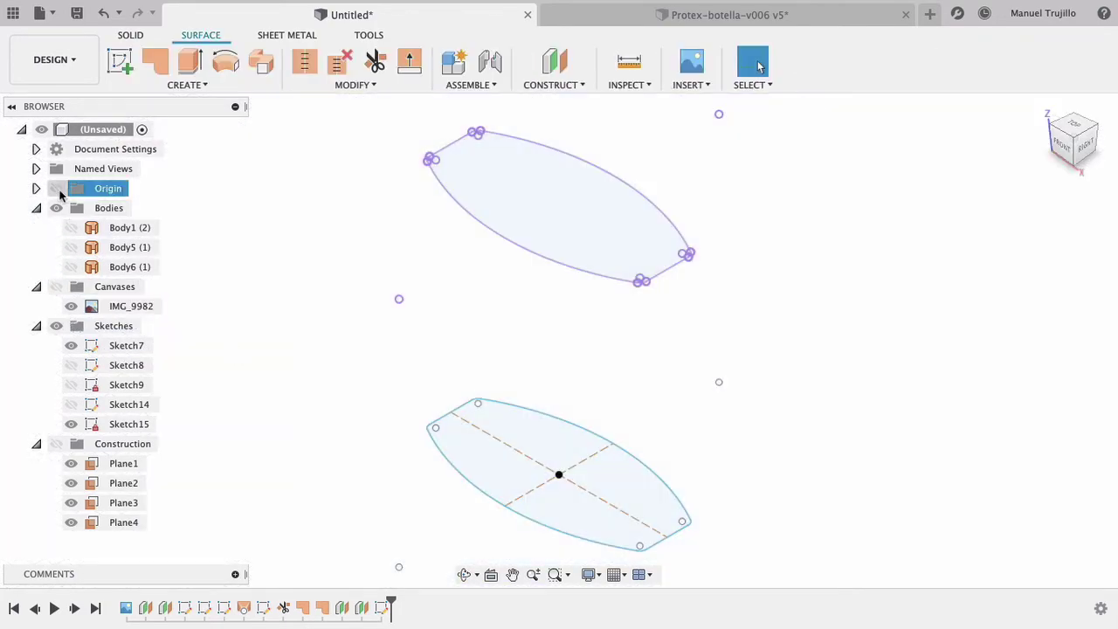
Show Body1 again and check the bottle from the Front, Home and Top views.
click(70, 228)
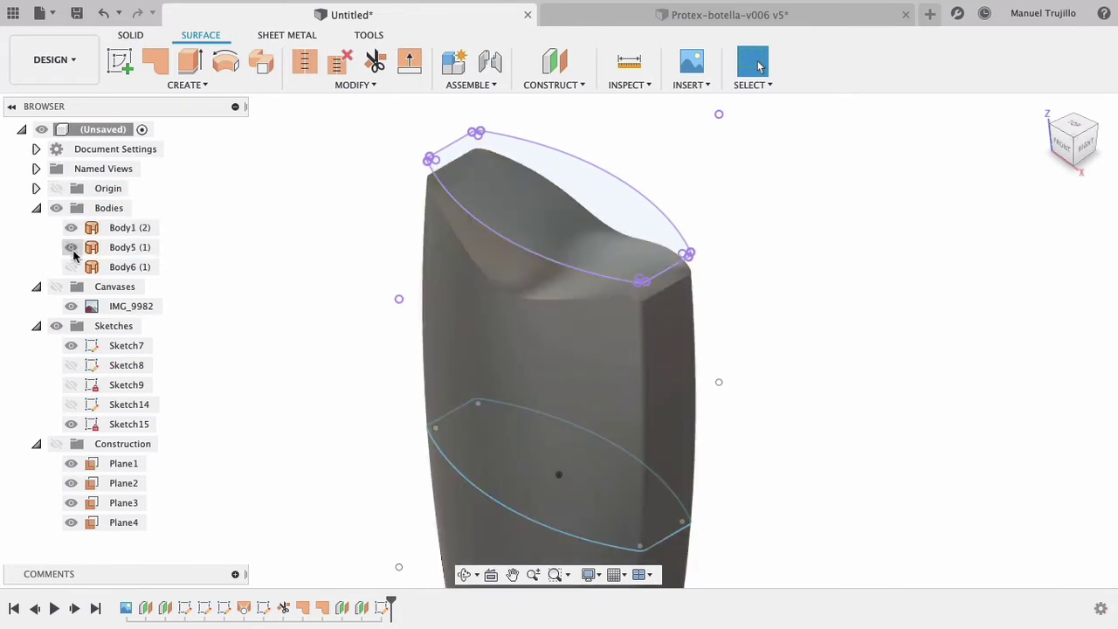
click(527, 358)
mouse_move(1072, 139)
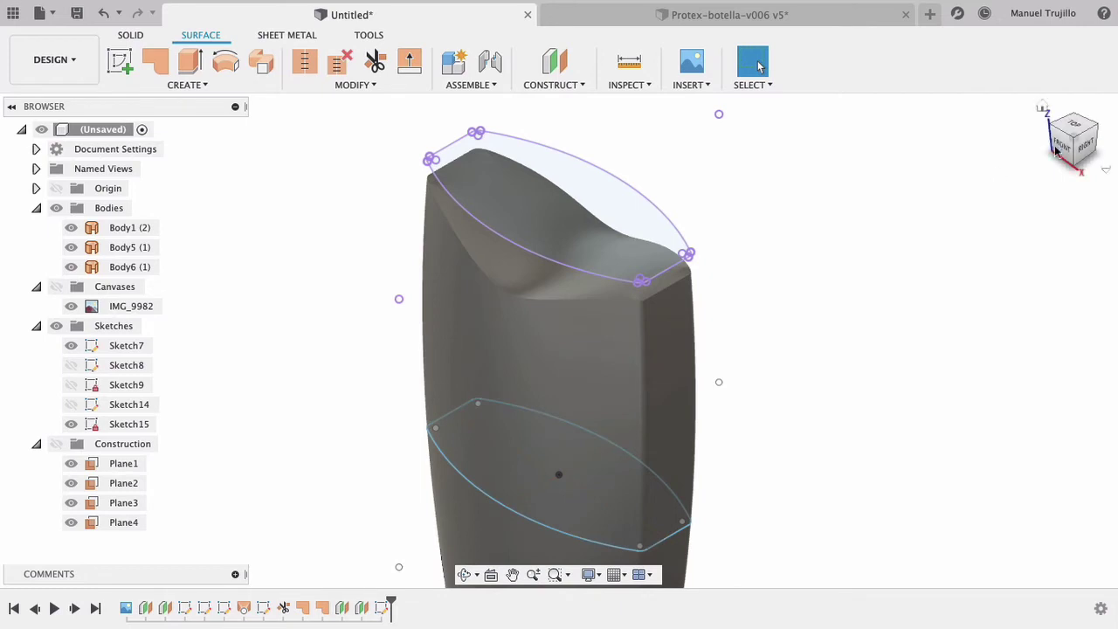
click(1062, 148)
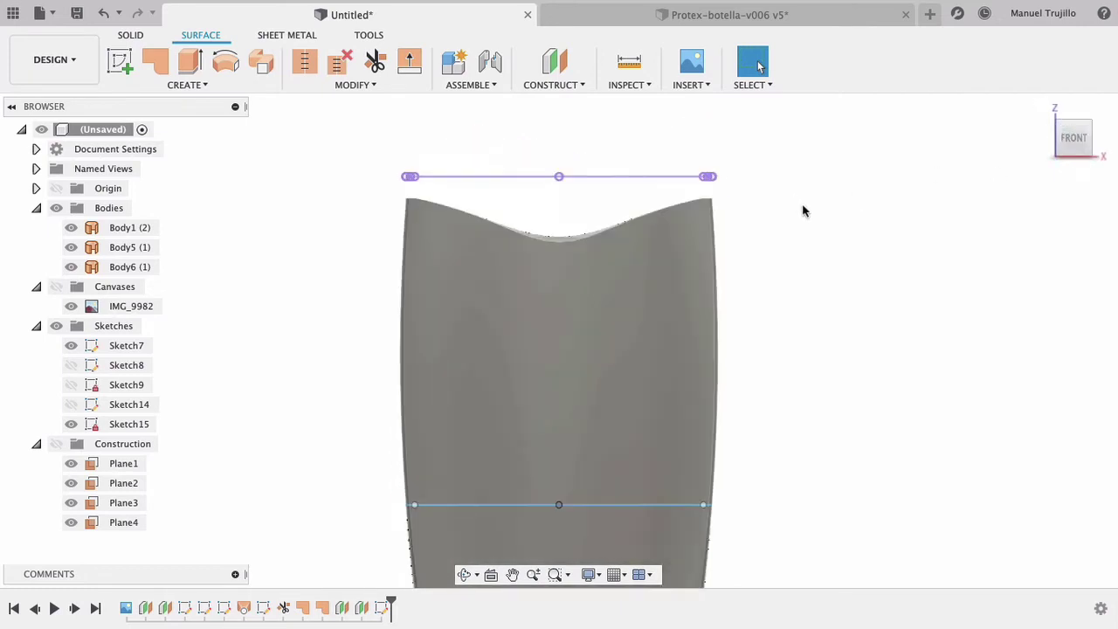
click(1042, 111)
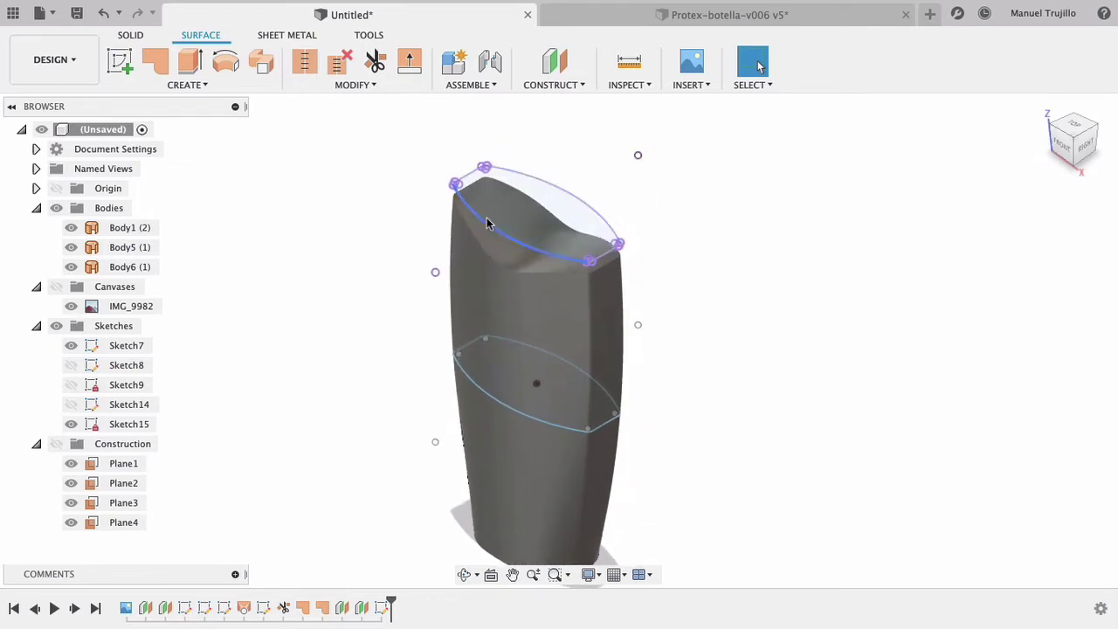
click(1077, 127)
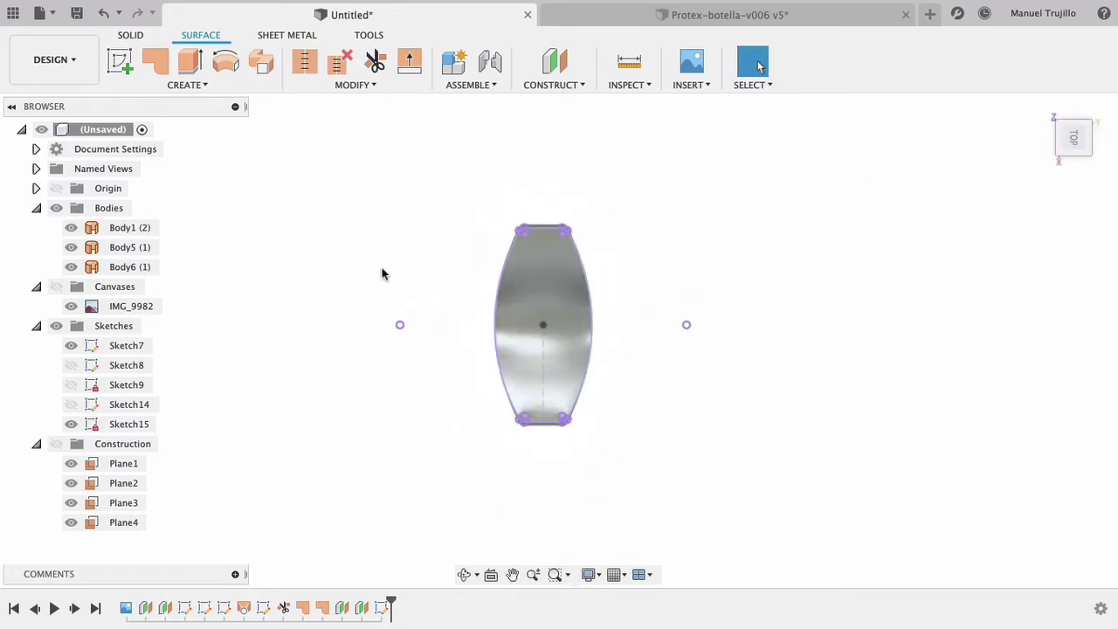
Edit Sketch15 and offset its top arc 2 mm inward.
right_click(385, 608)
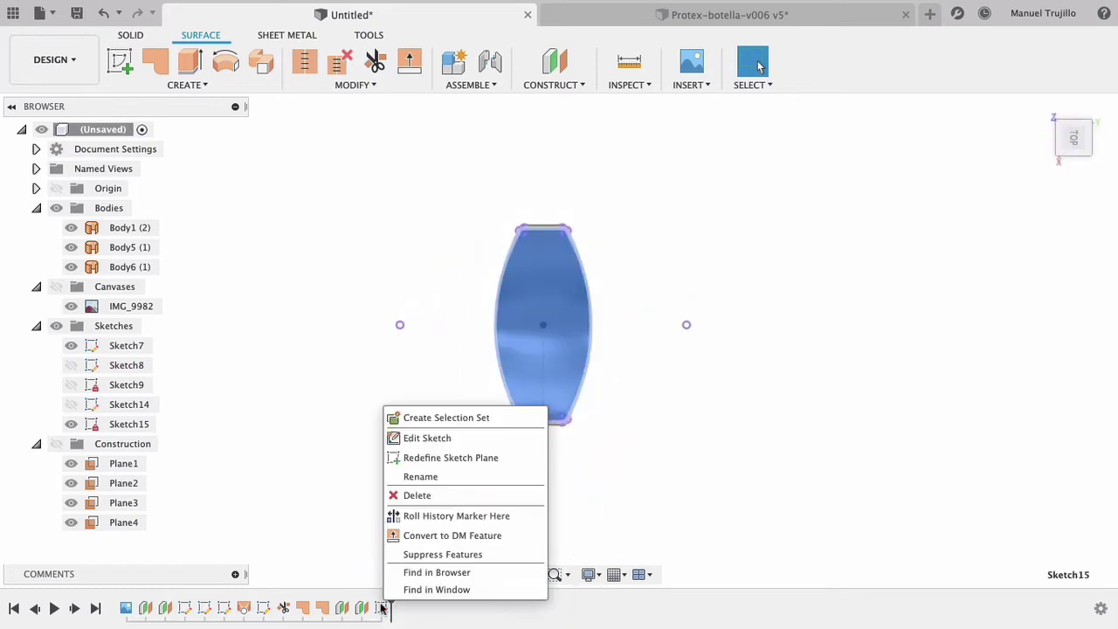
click(430, 441)
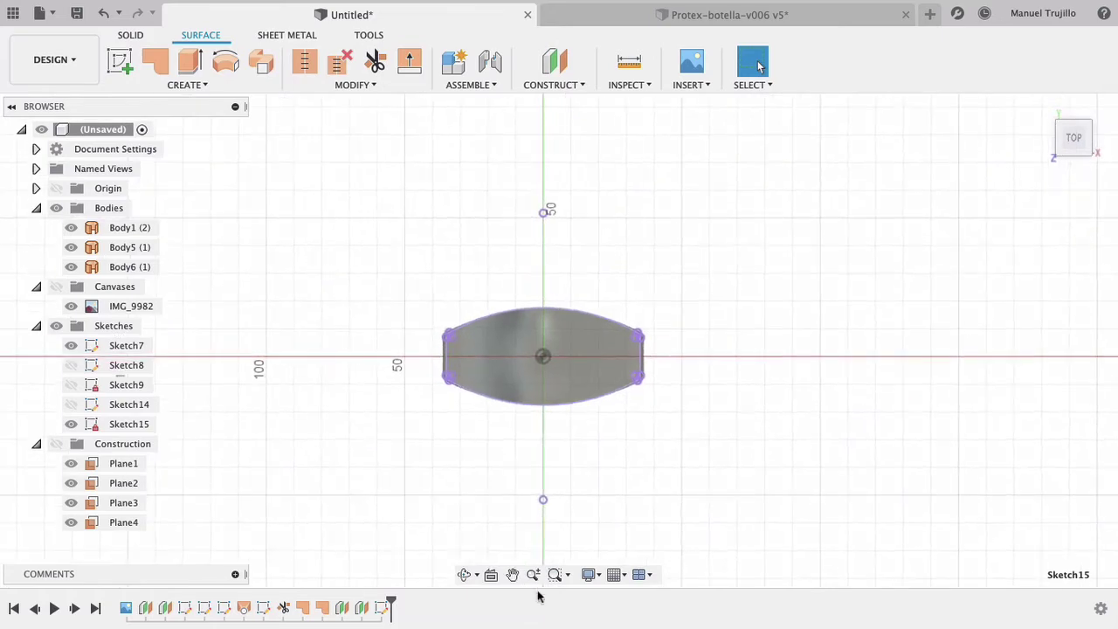
drag(416, 298, 717, 429)
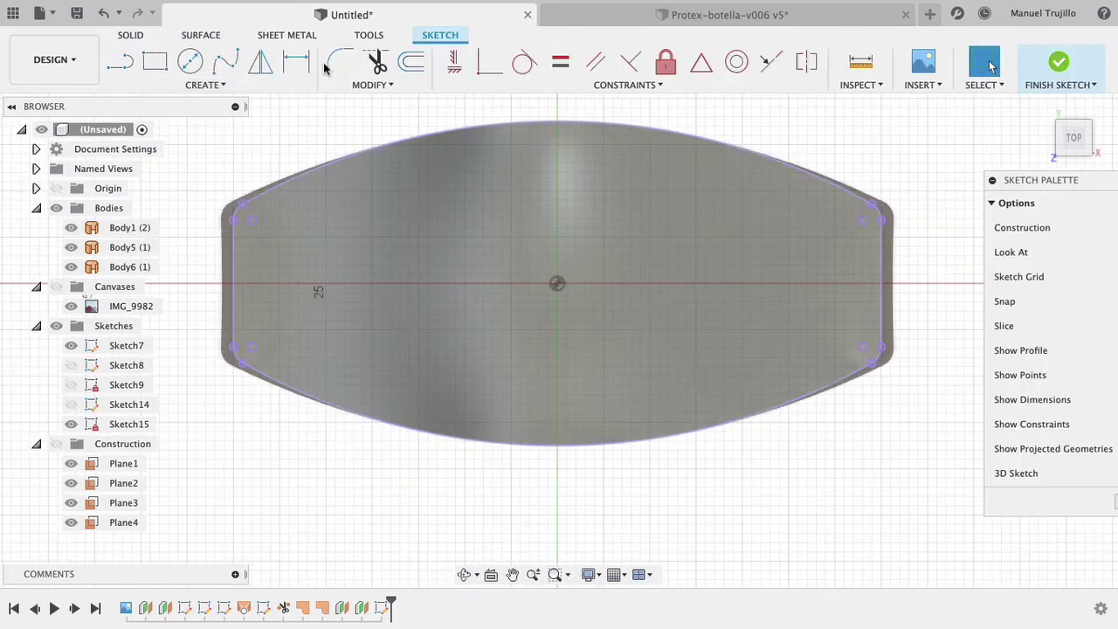
click(411, 61)
click(404, 146)
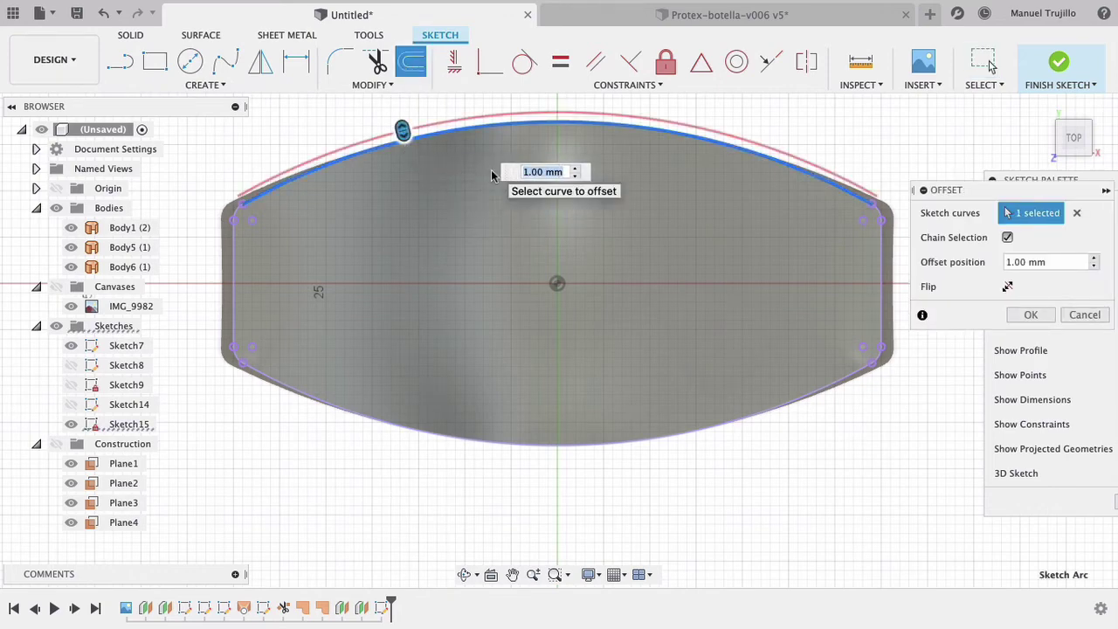
text(-2)
key(Tab)
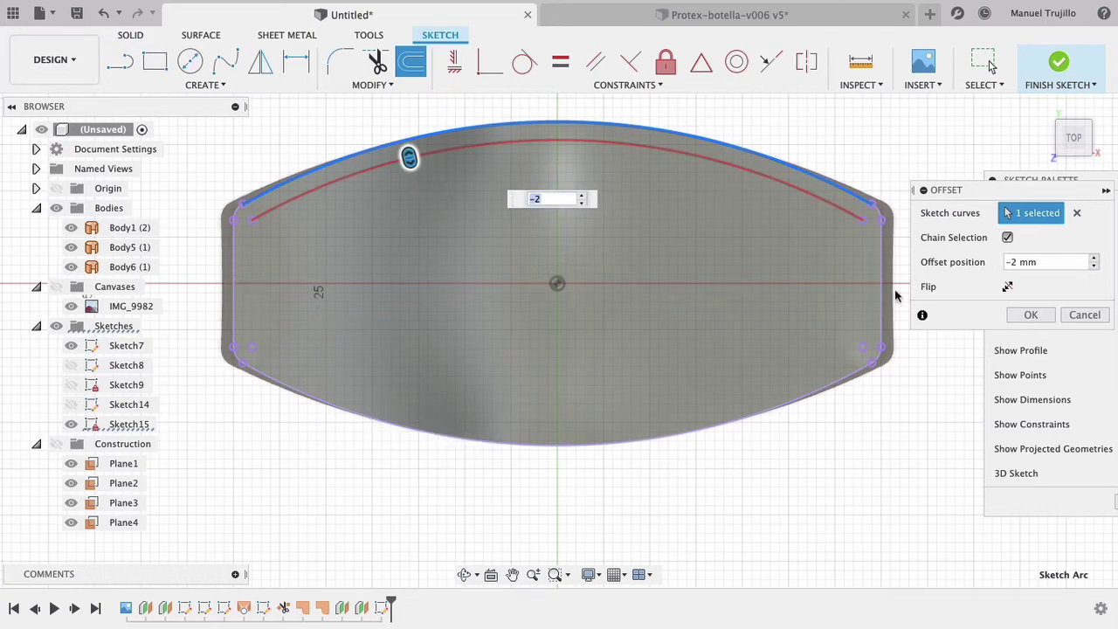
click(1031, 315)
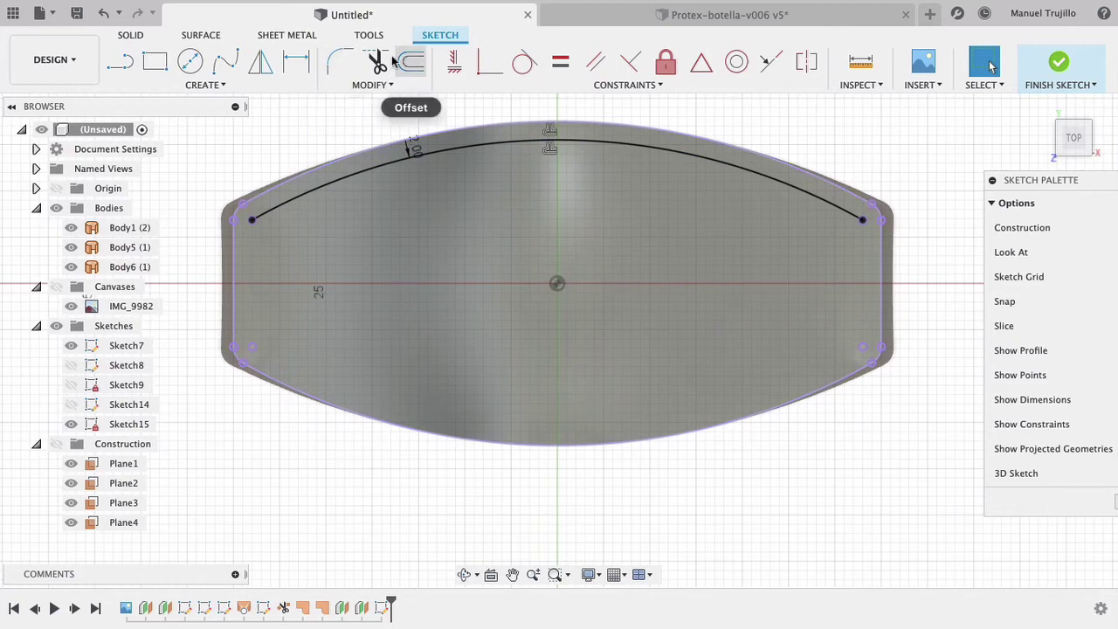
Offset the right side line inward, setting its offset dimension to 2 mm.
click(862, 265)
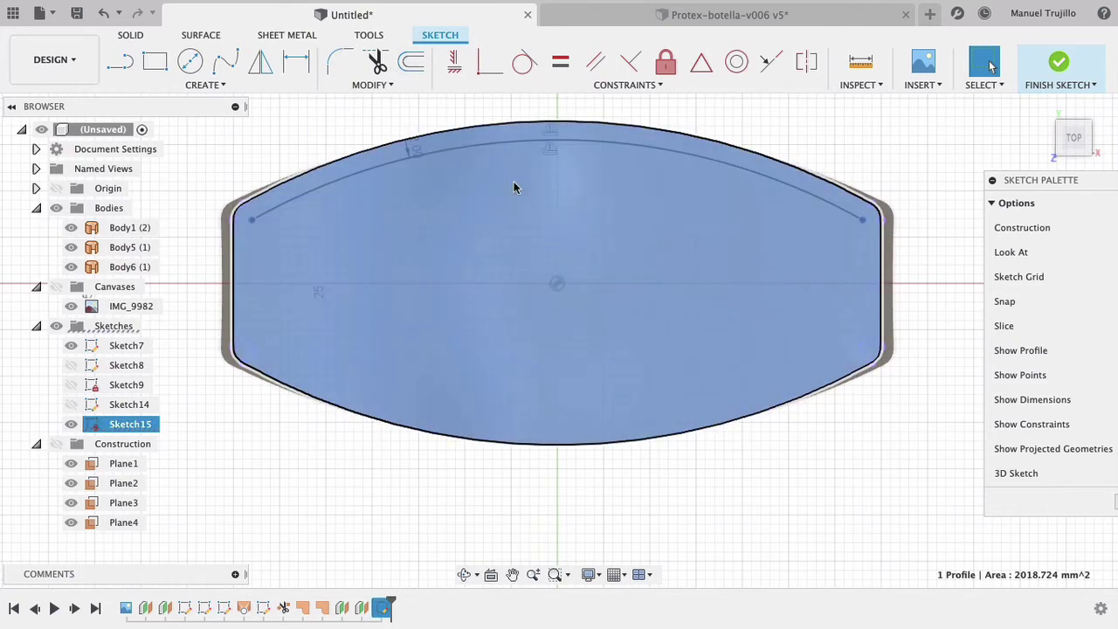
click(412, 60)
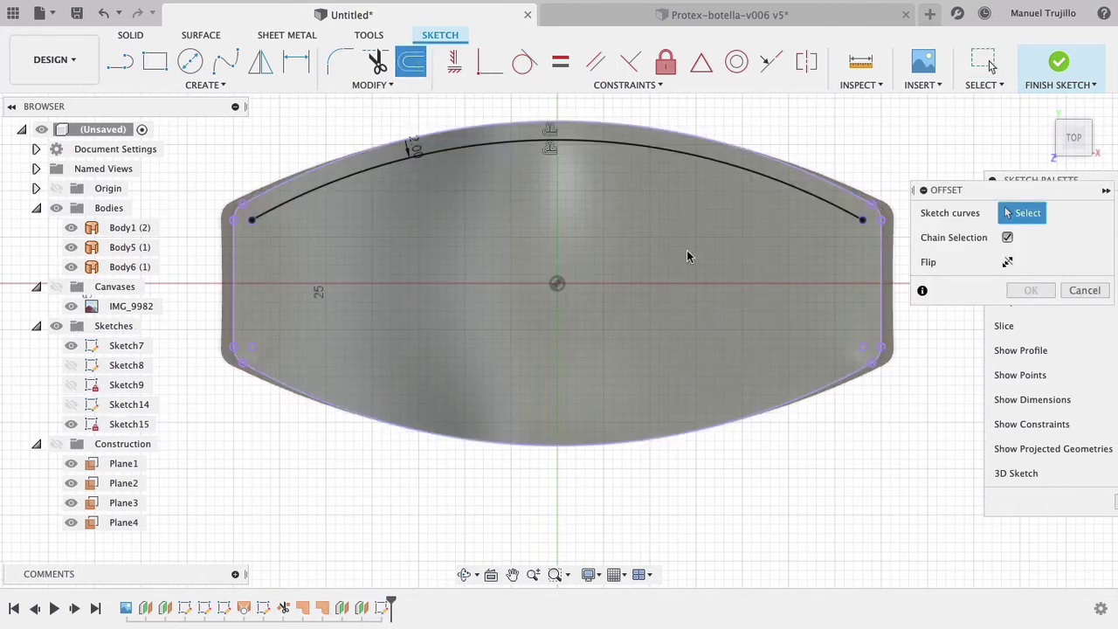
click(882, 284)
double_click(1055, 262)
text(-1)
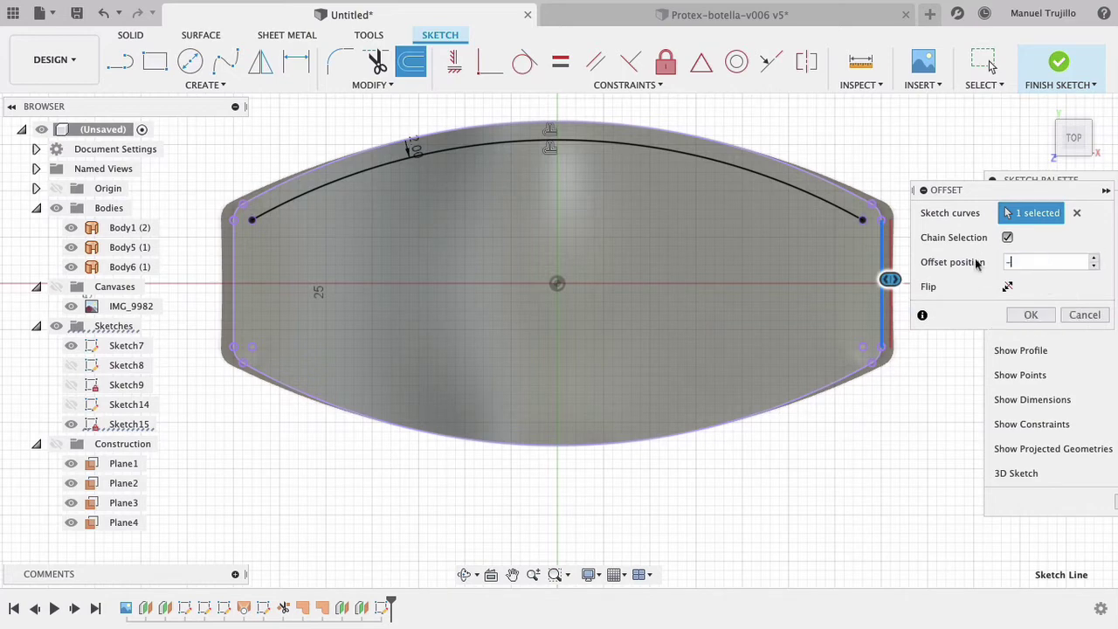
key(Return)
double_click(883, 273)
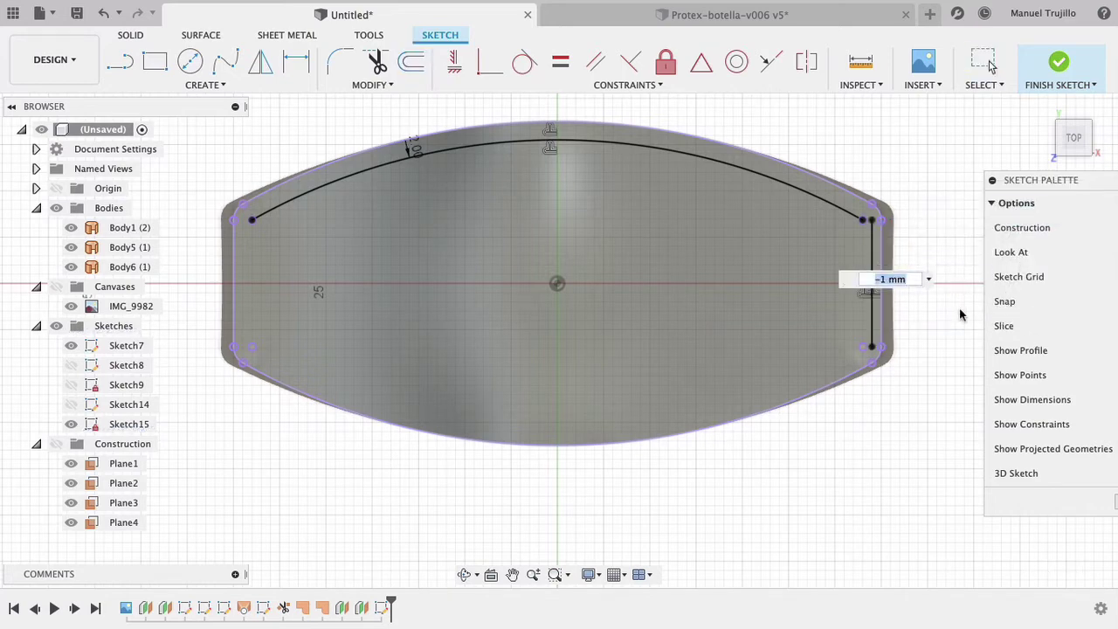
text(-2)
key(Return)
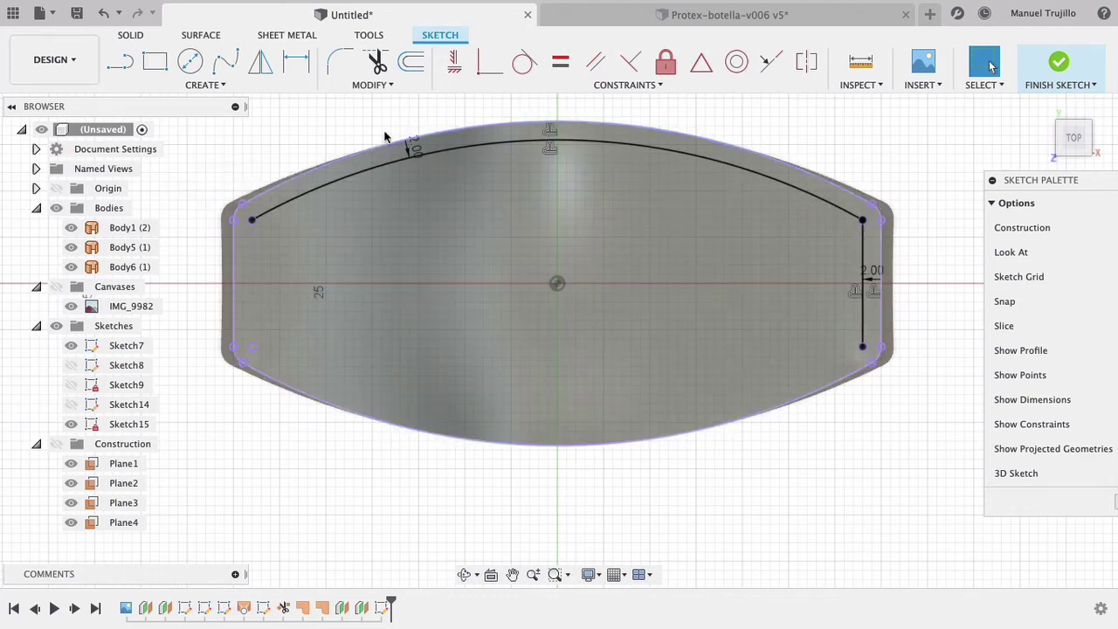
Offset the bottom arc and left side line -2 mm inward, then finish the sketch.
click(411, 65)
click(840, 386)
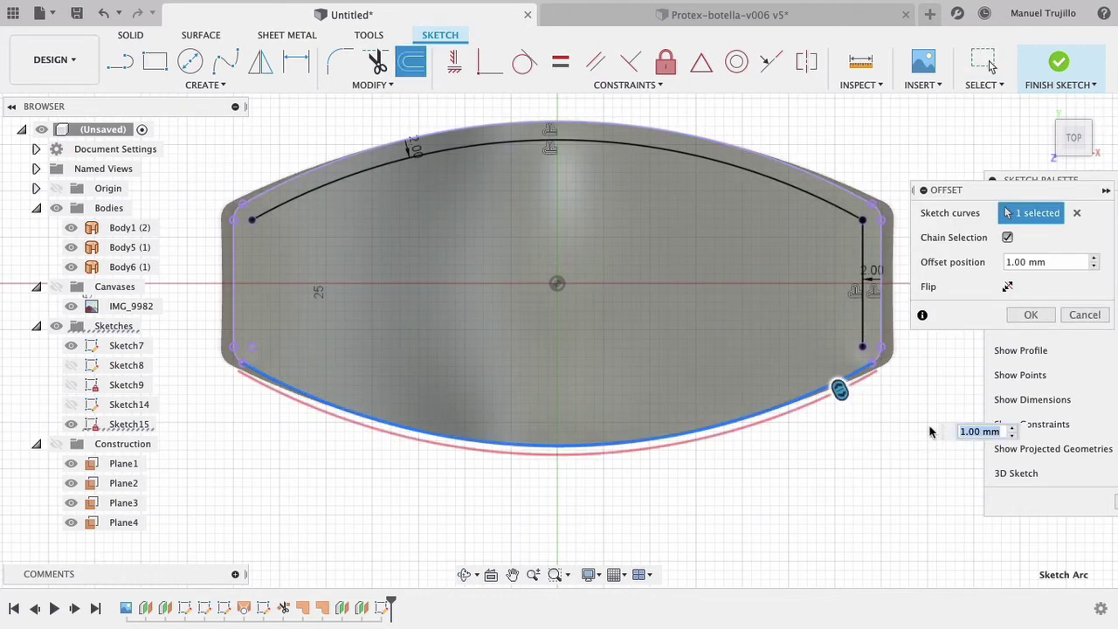
text(-2)
key(Return)
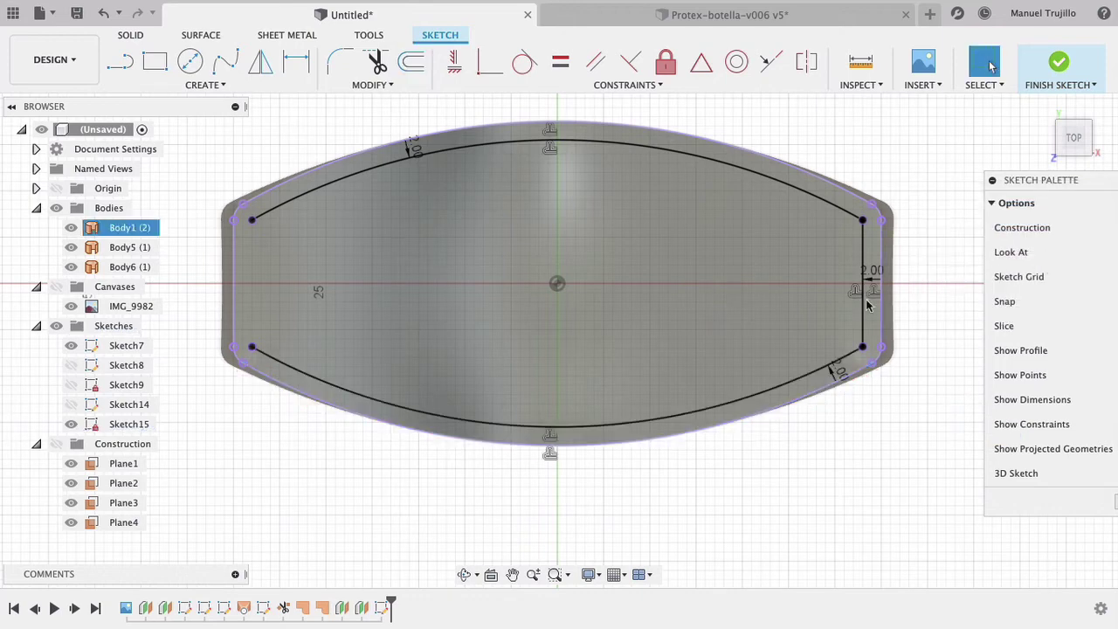
click(410, 63)
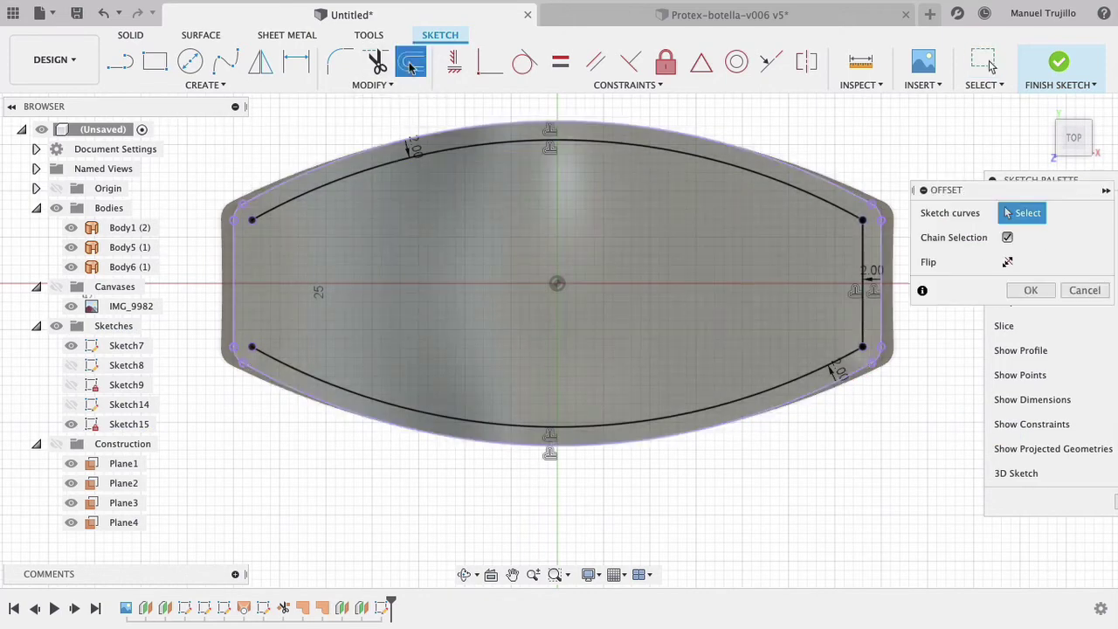
click(234, 271)
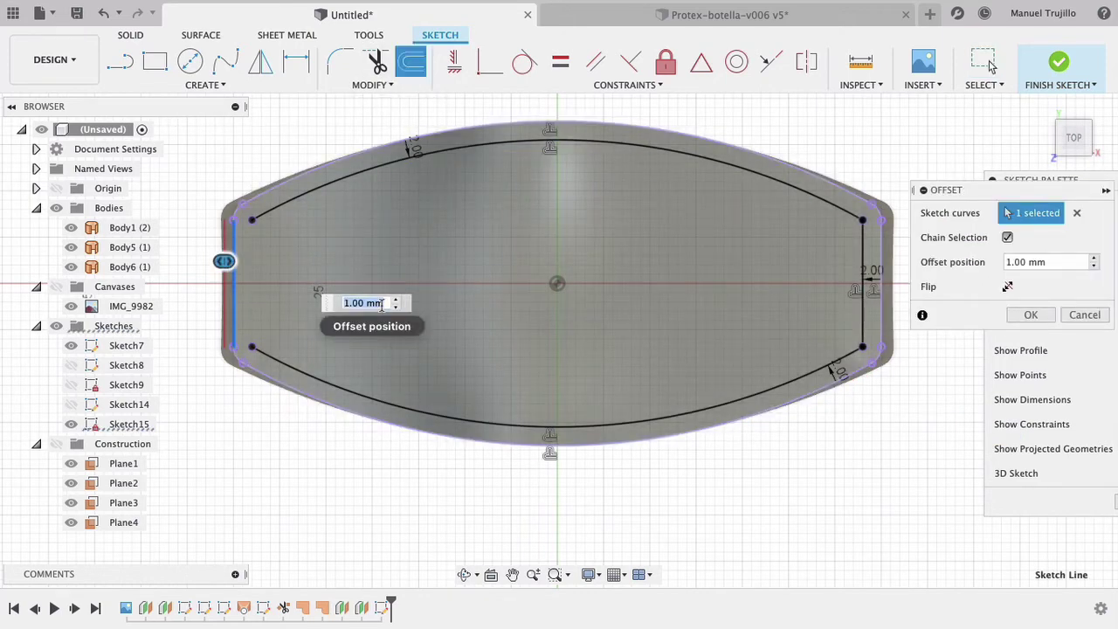
text(-2)
key(Return)
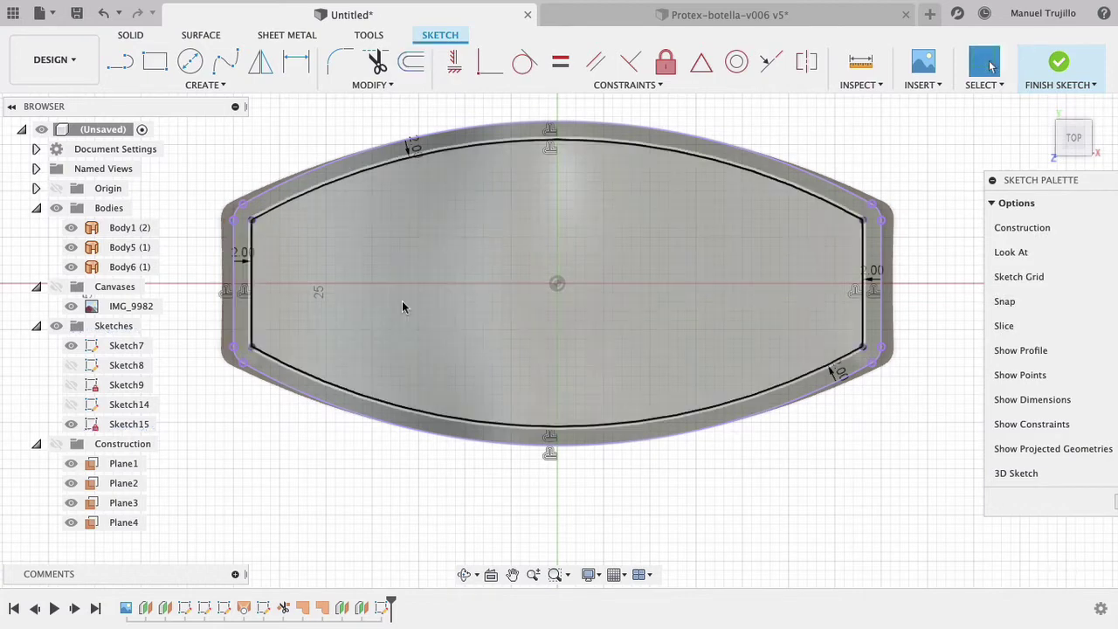
click(1059, 65)
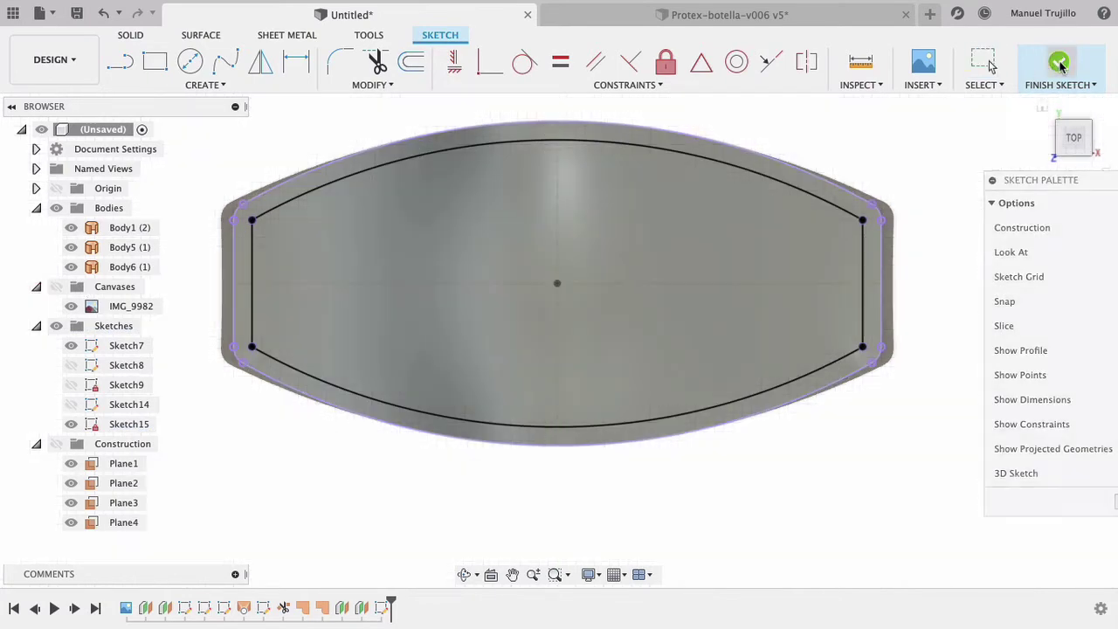
Extrude Sketch15's inner top profile 30 mm downward as a new body, Body7.
click(1041, 109)
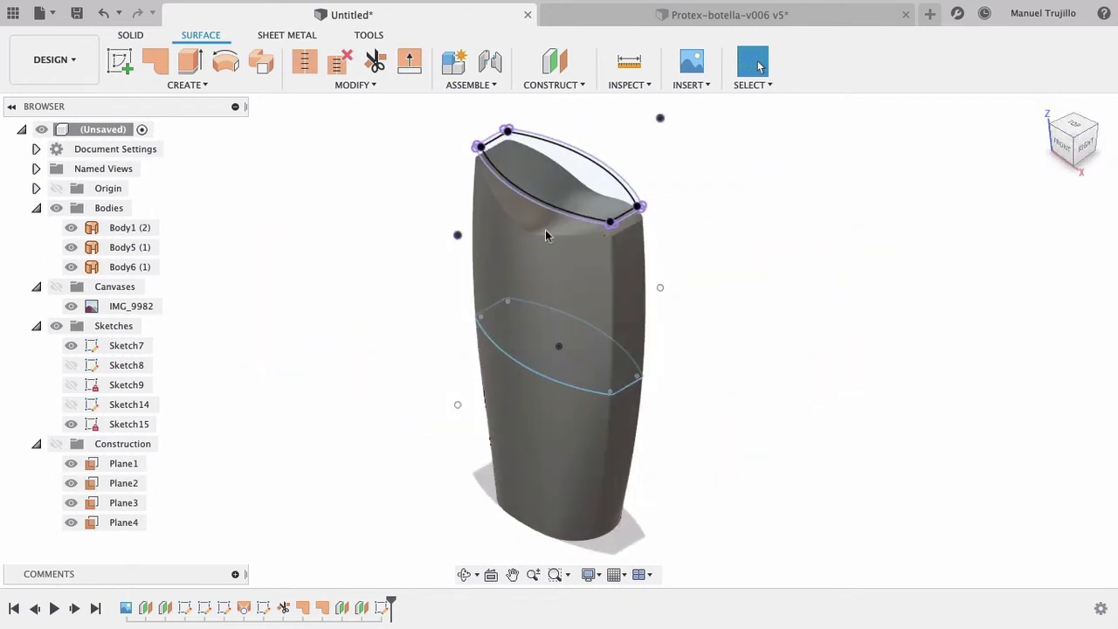
click(189, 61)
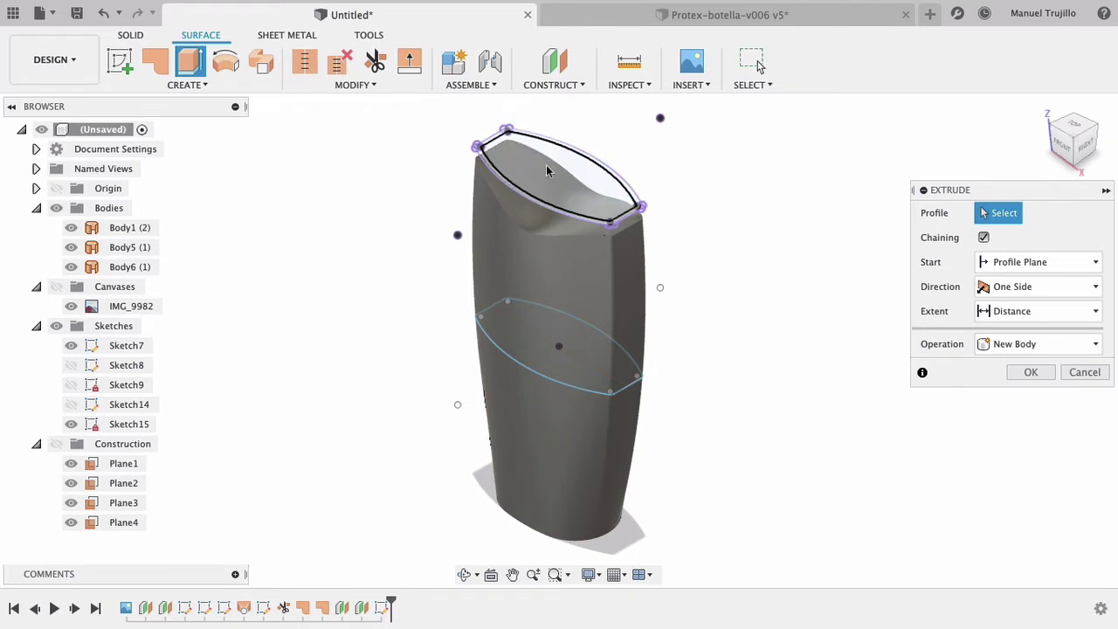
click(548, 162)
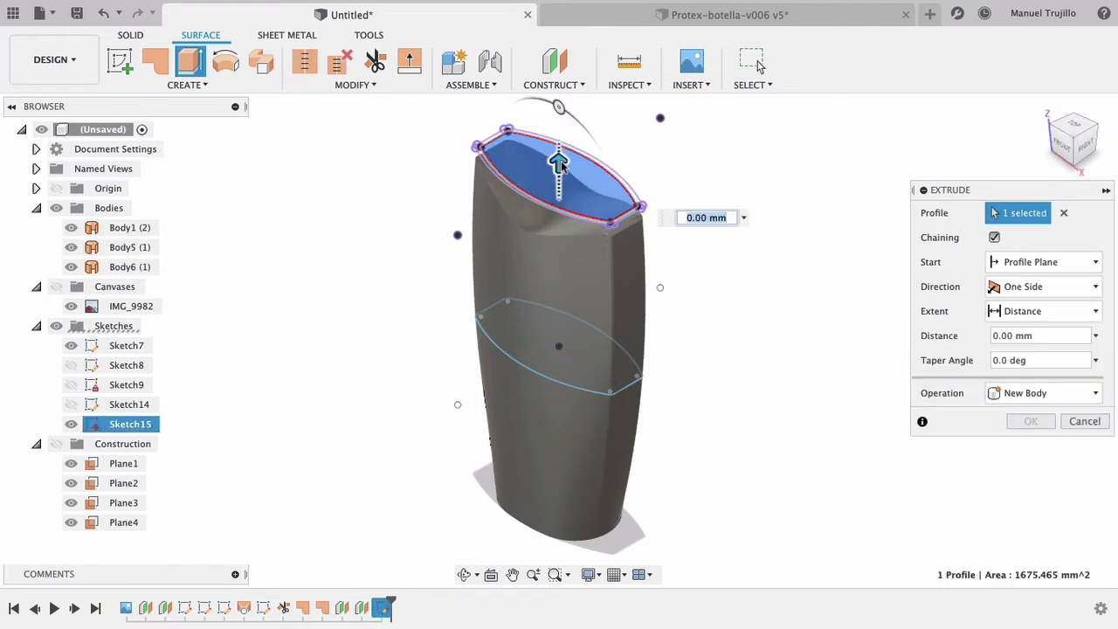
drag(558, 162, 556, 236)
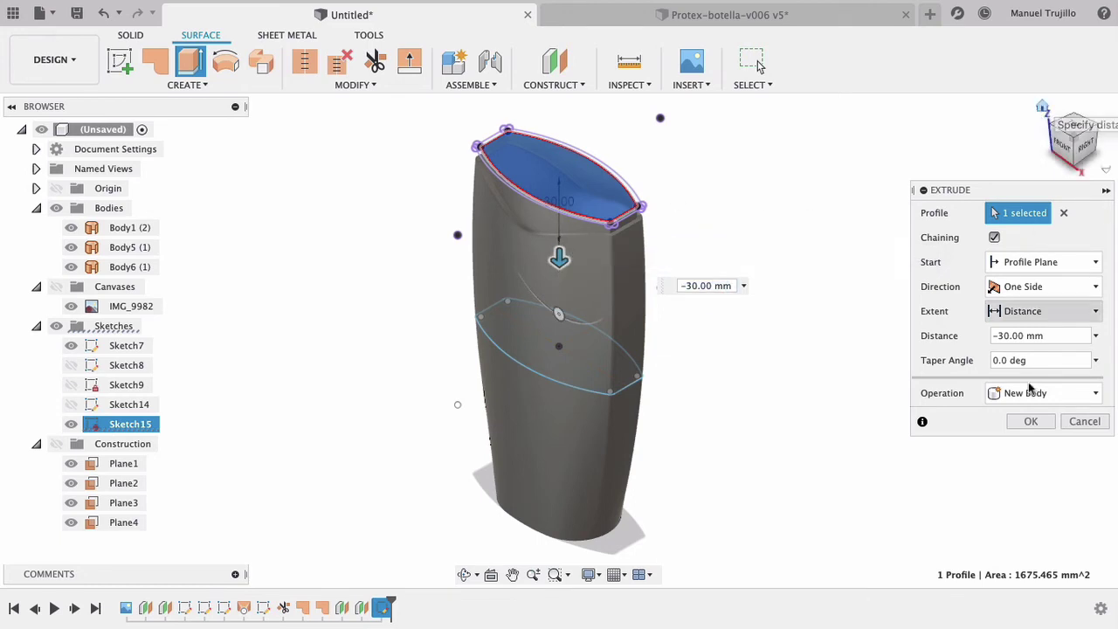
click(1030, 422)
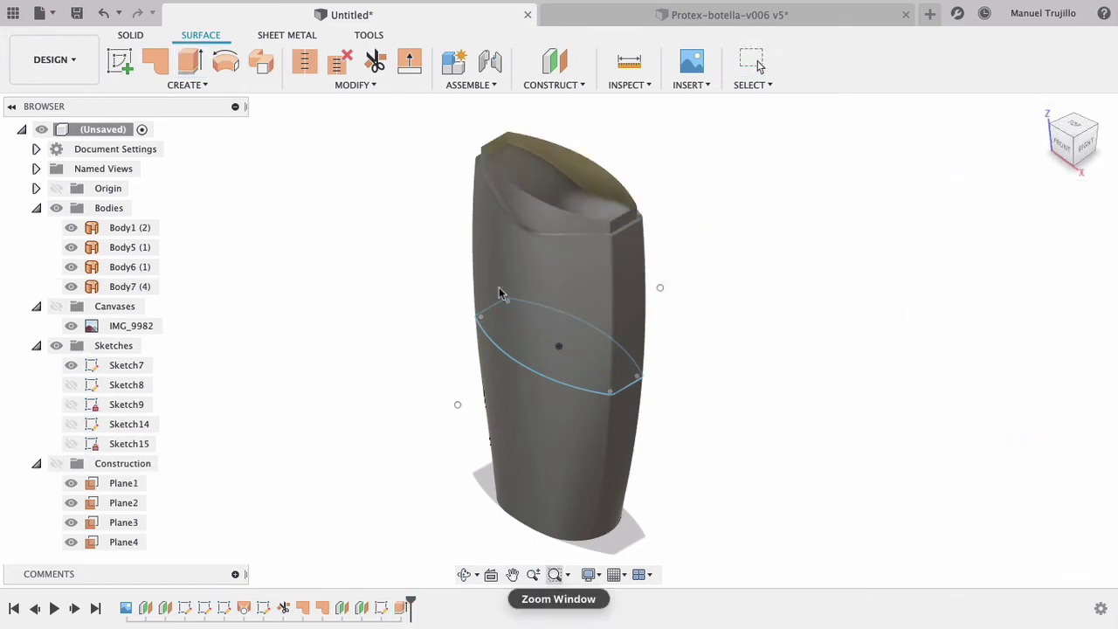
drag(451, 129, 661, 262)
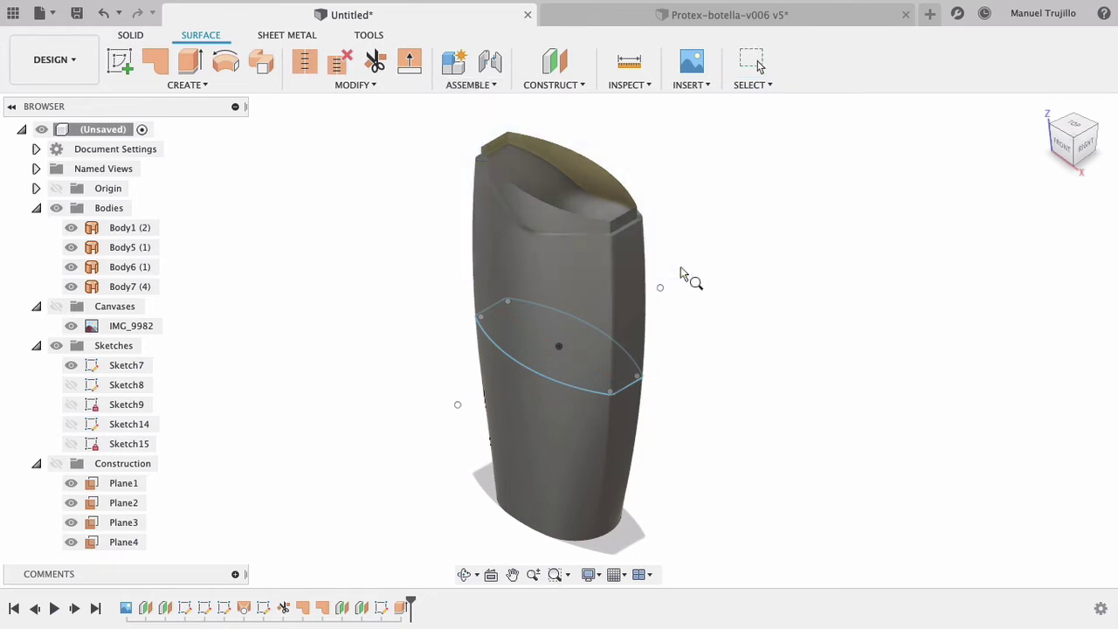
Trim away Body5's top surface region using Body7 as the trimming tool.
click(654, 327)
click(564, 340)
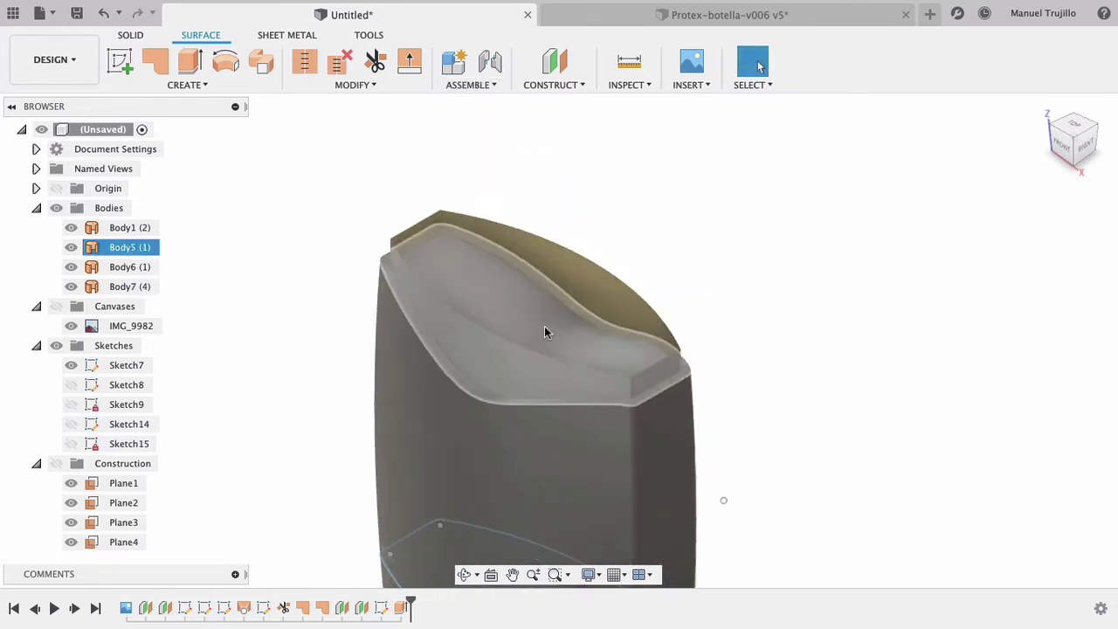
click(608, 137)
click(376, 62)
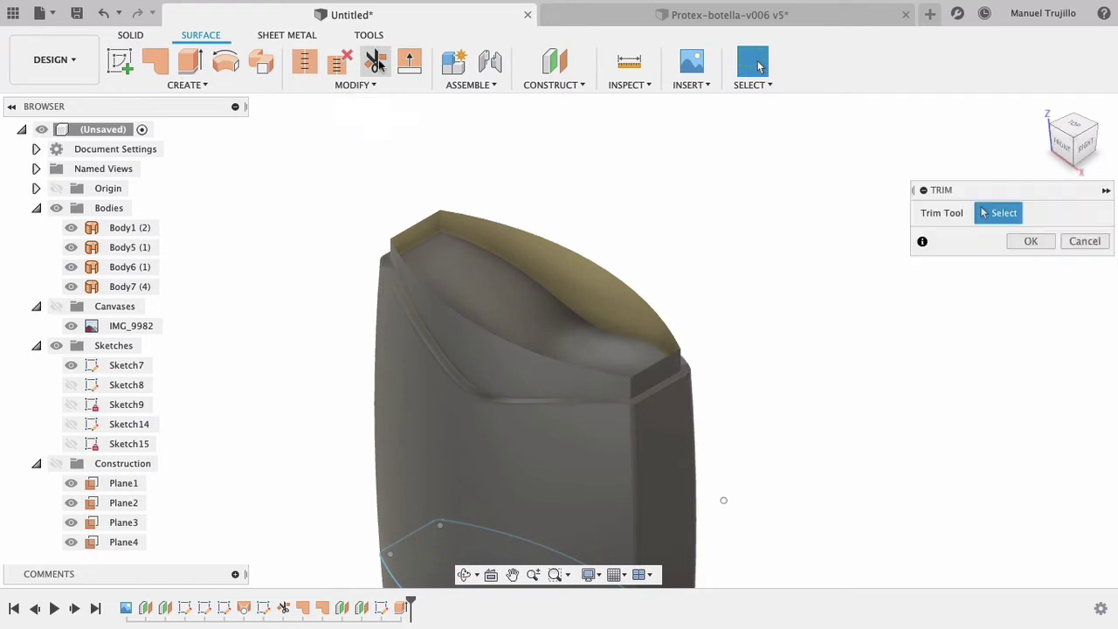
click(609, 289)
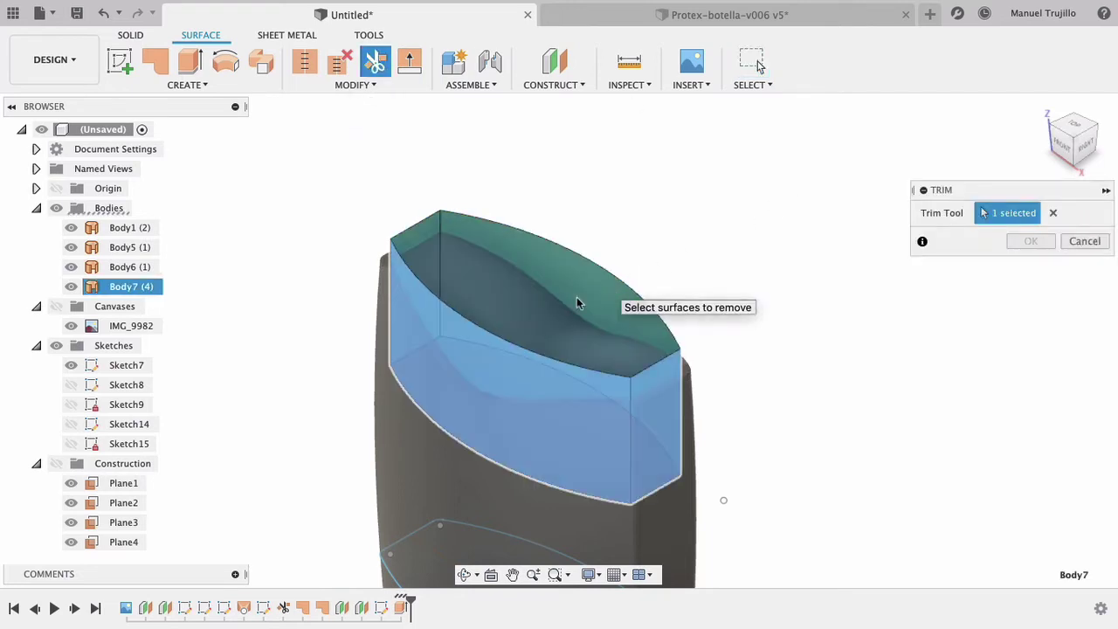
click(516, 315)
click(1030, 241)
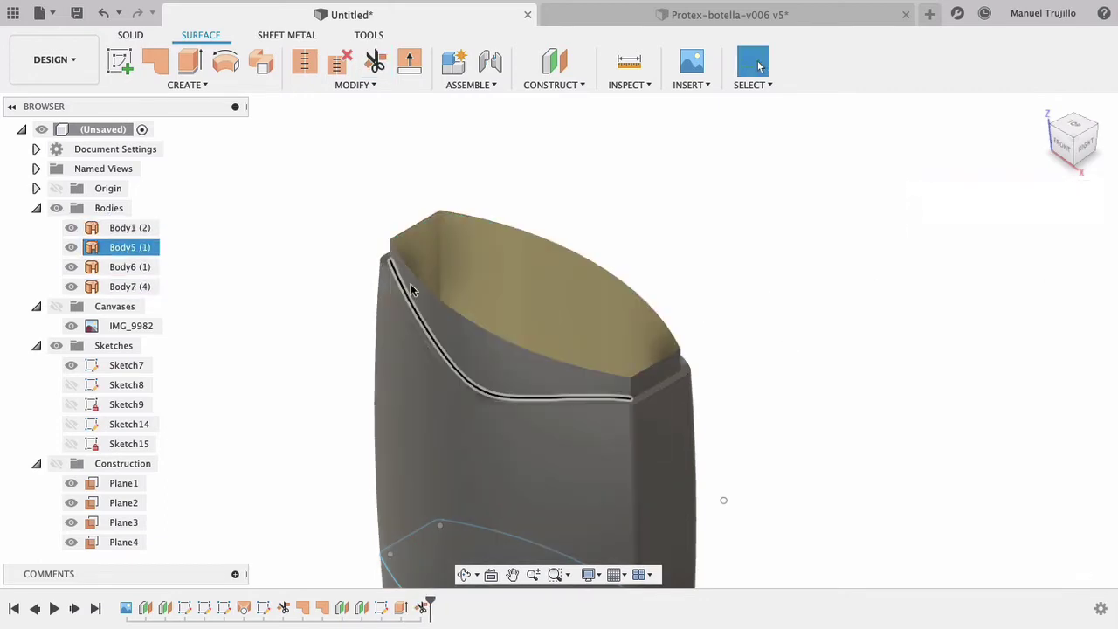
scroll(798, 393, up, 3)
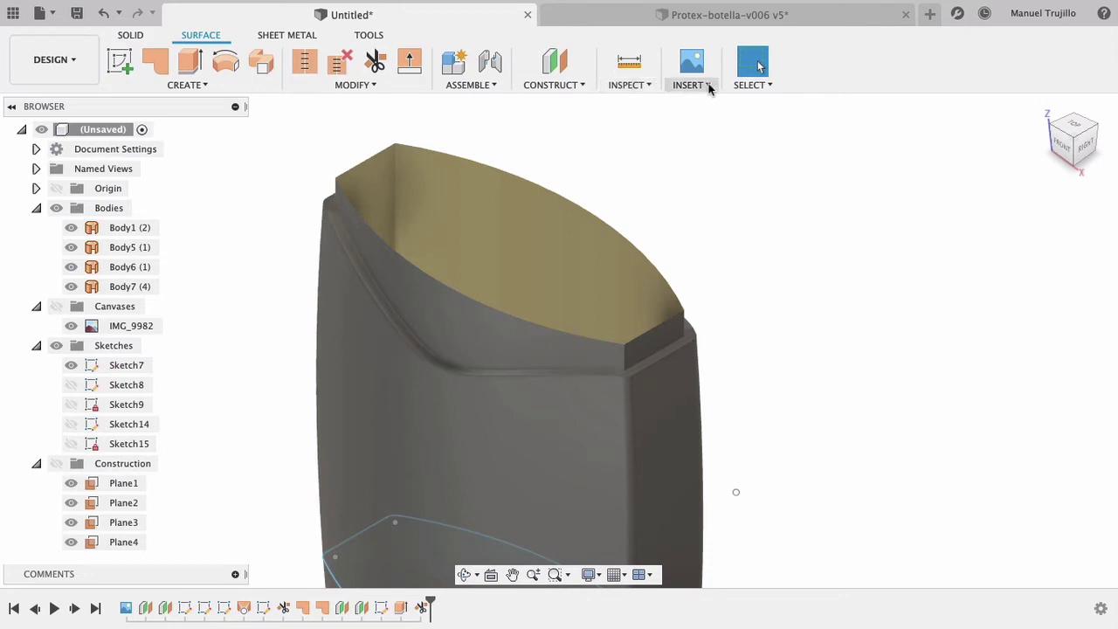
Add a section analysis cutting the bottle along the XZ origin plane.
click(629, 85)
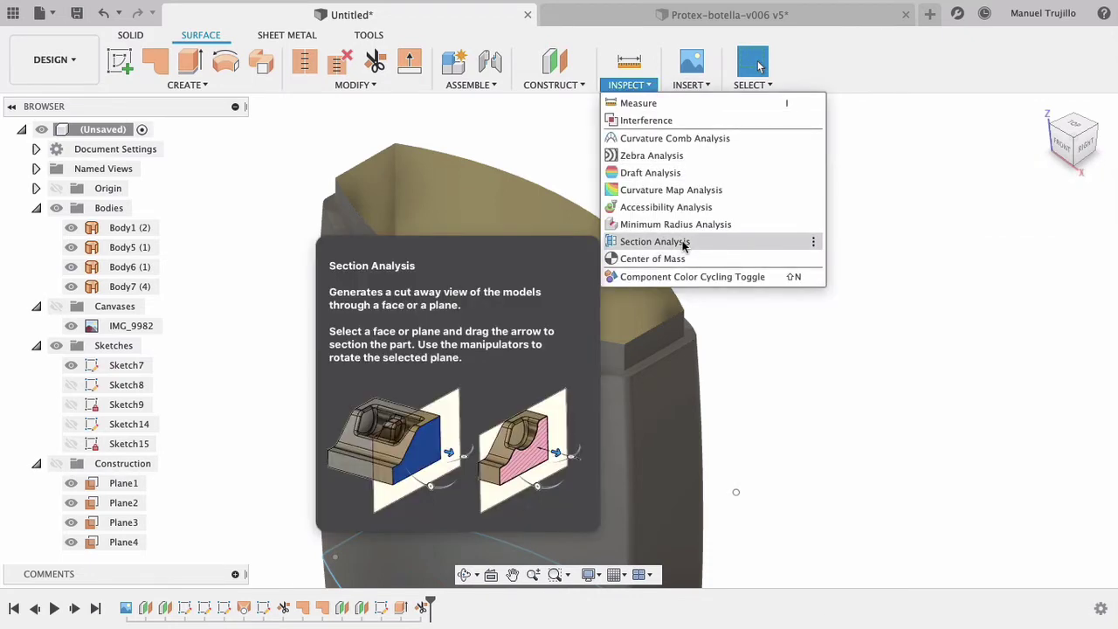
click(684, 245)
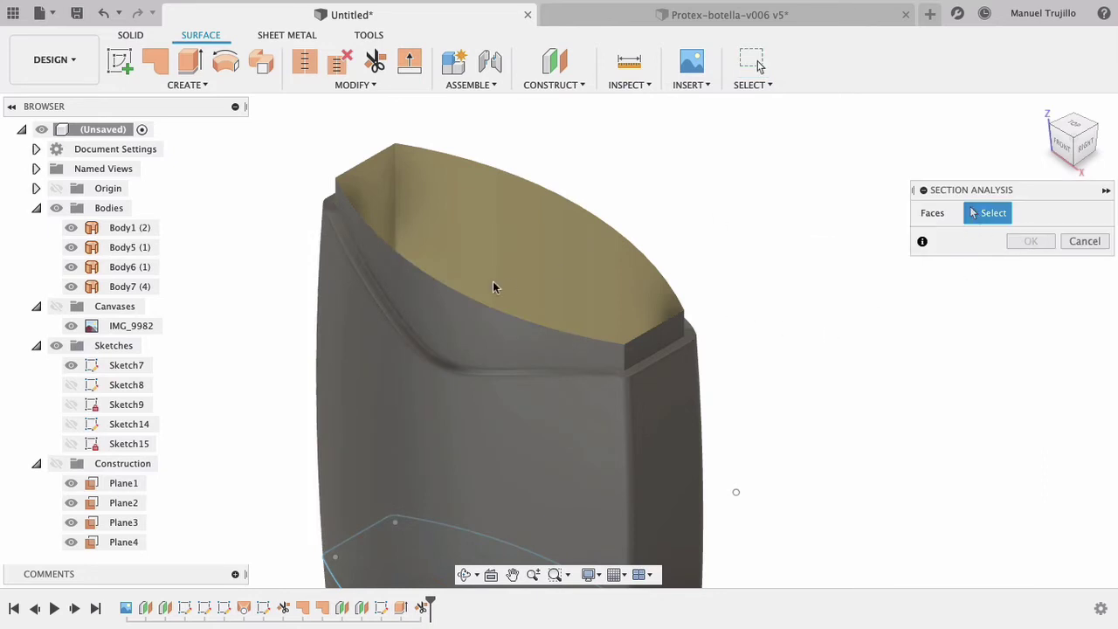
click(36, 188)
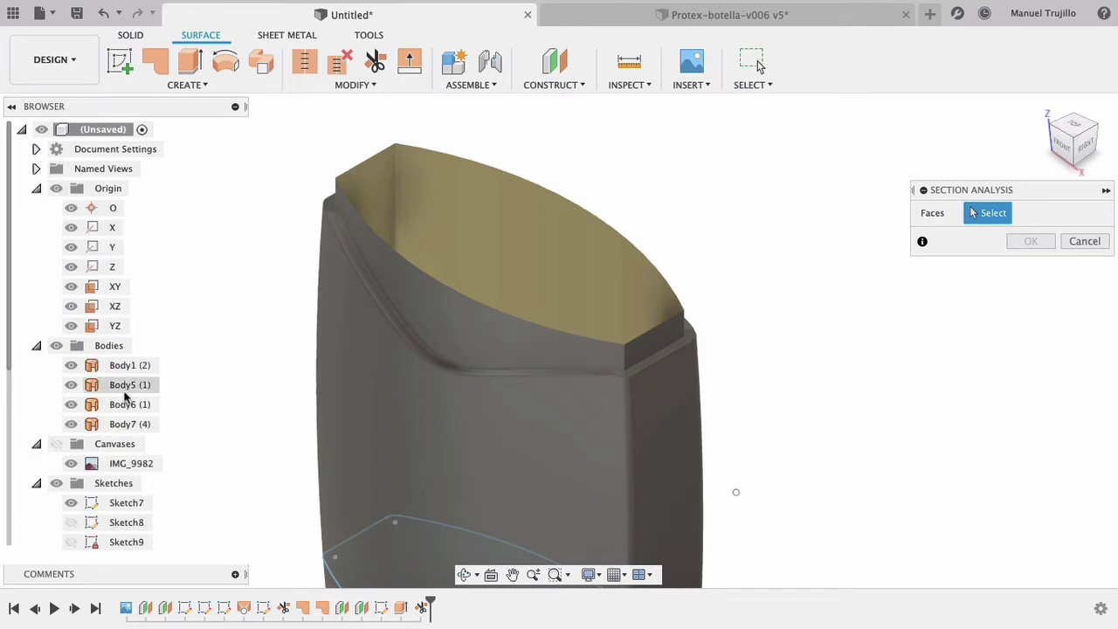
click(116, 307)
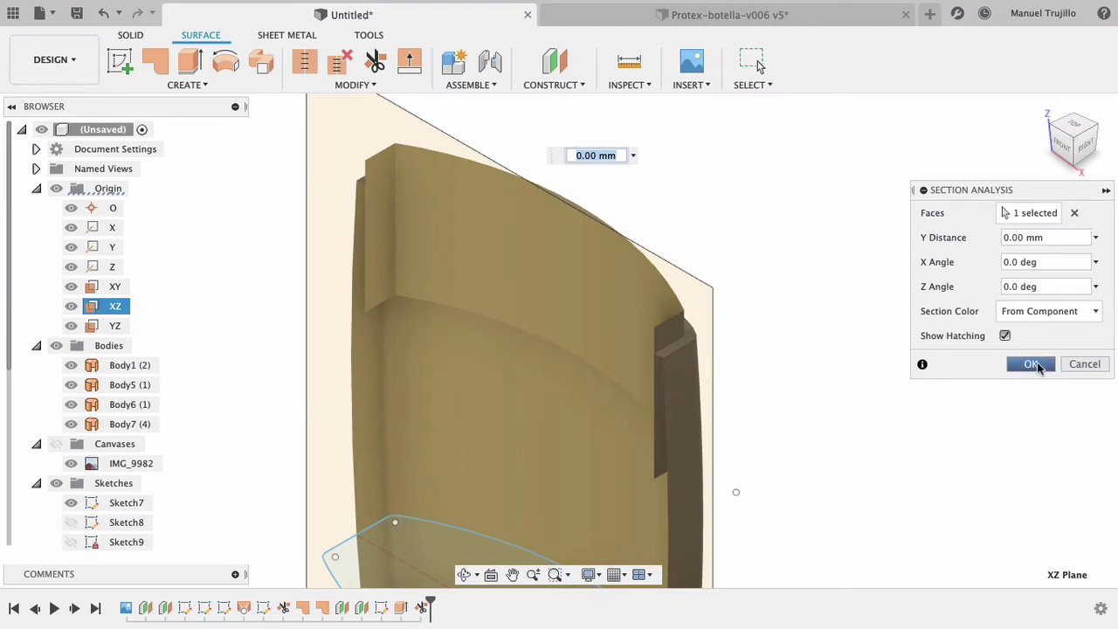
click(1036, 365)
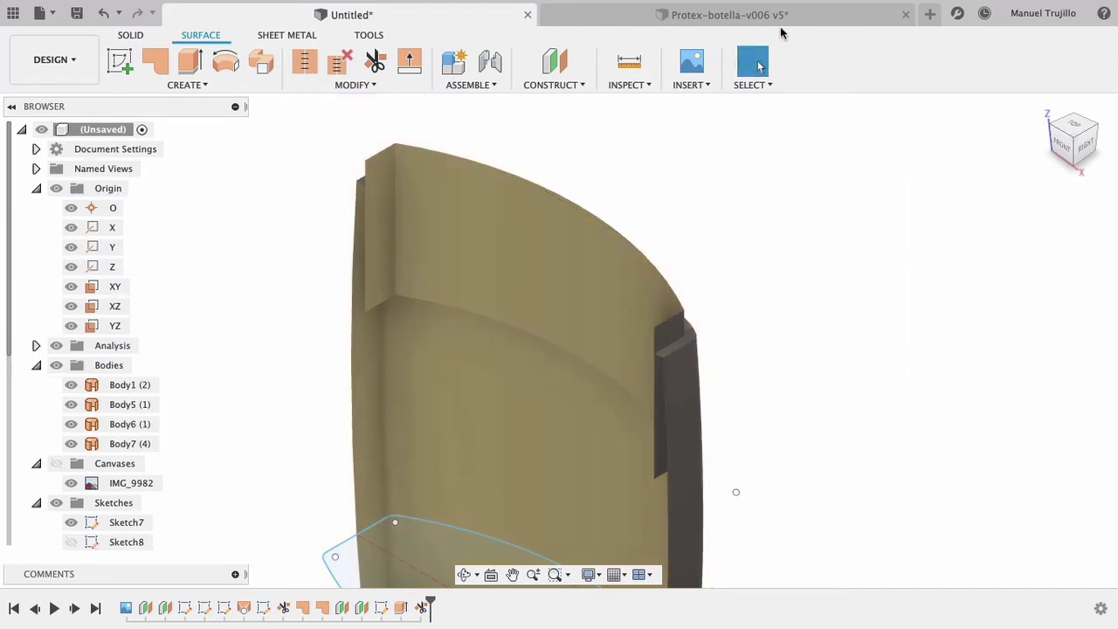
click(741, 9)
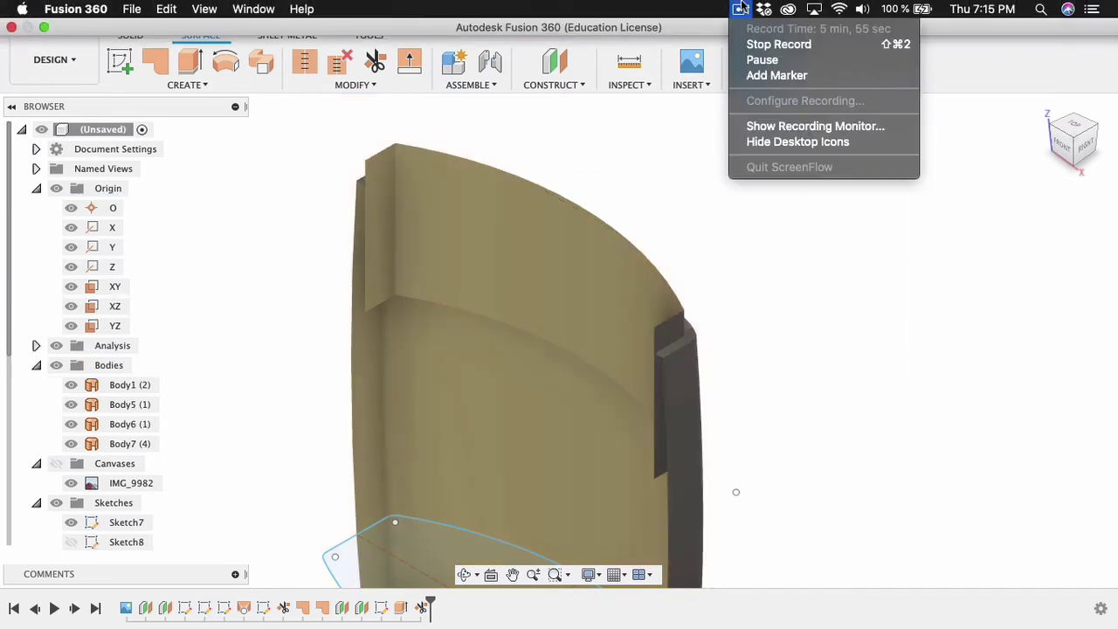
click(813, 190)
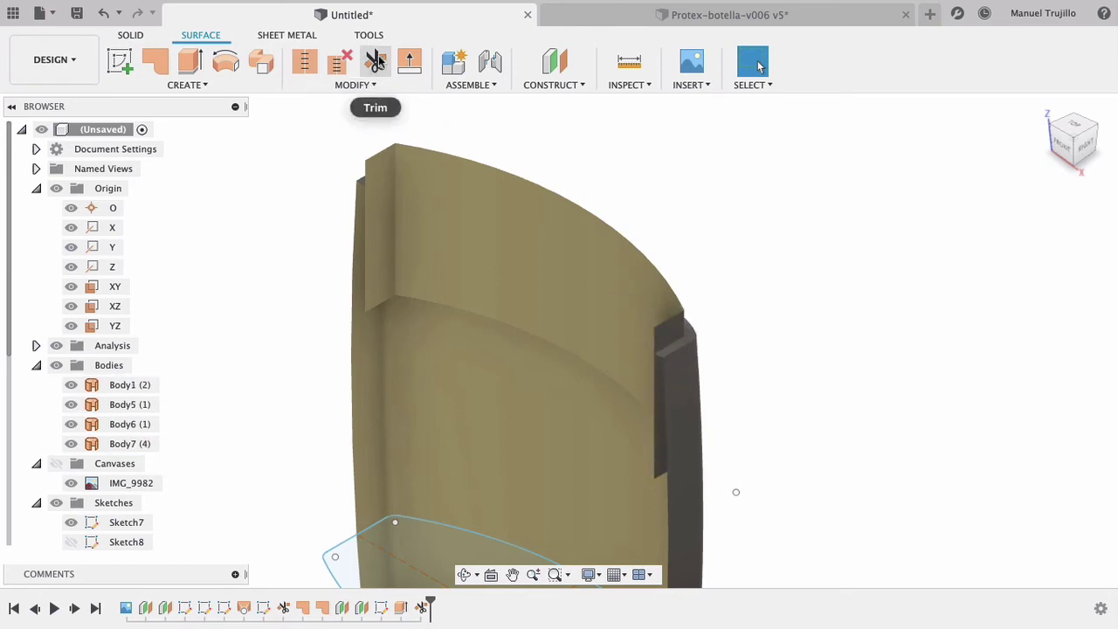
Split Body7's three neck faces using the bottle's curved top surface as the splitter.
click(362, 85)
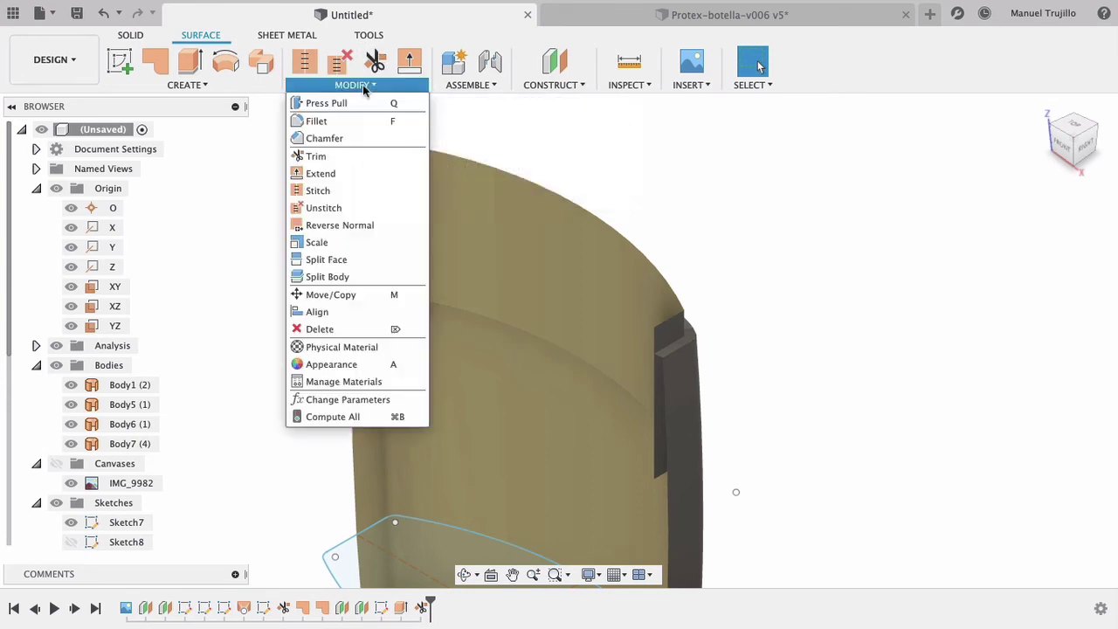
click(349, 260)
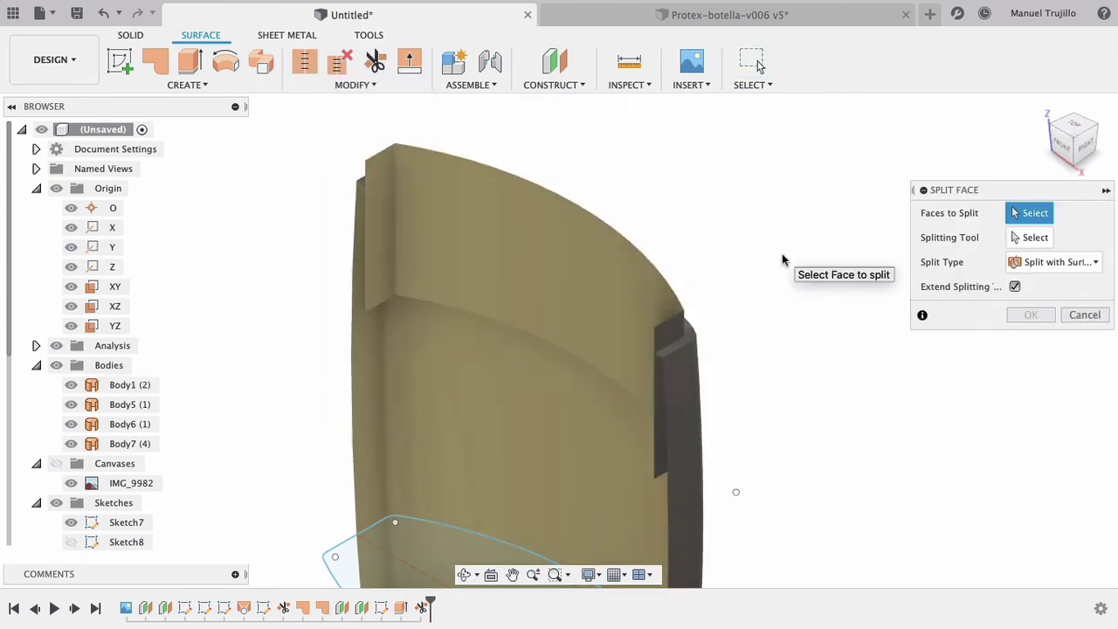
click(381, 252)
click(461, 253)
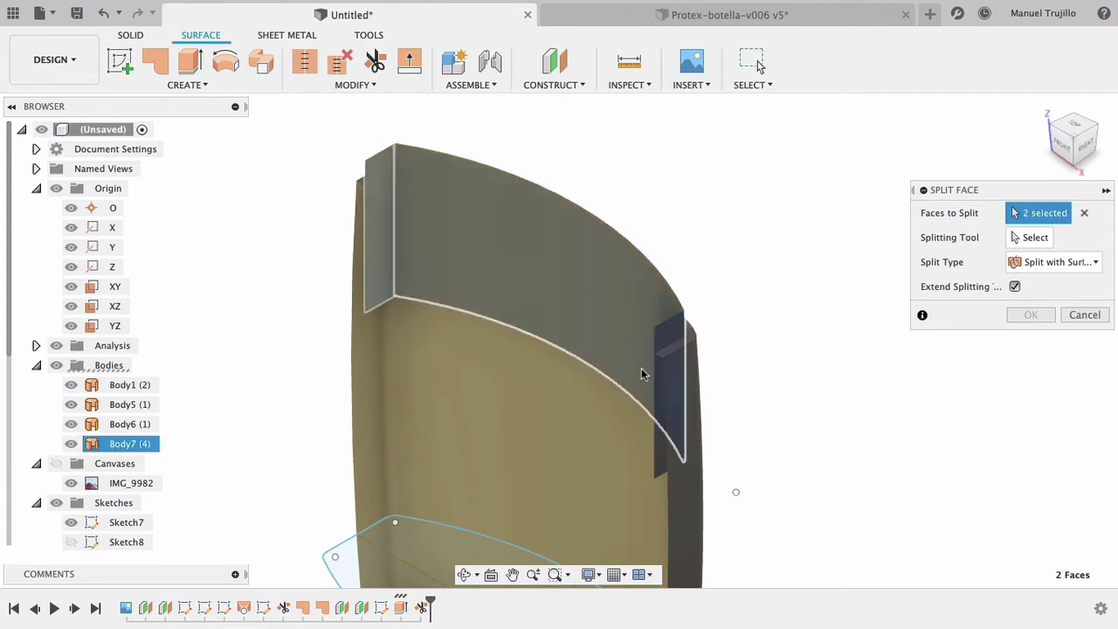
click(661, 447)
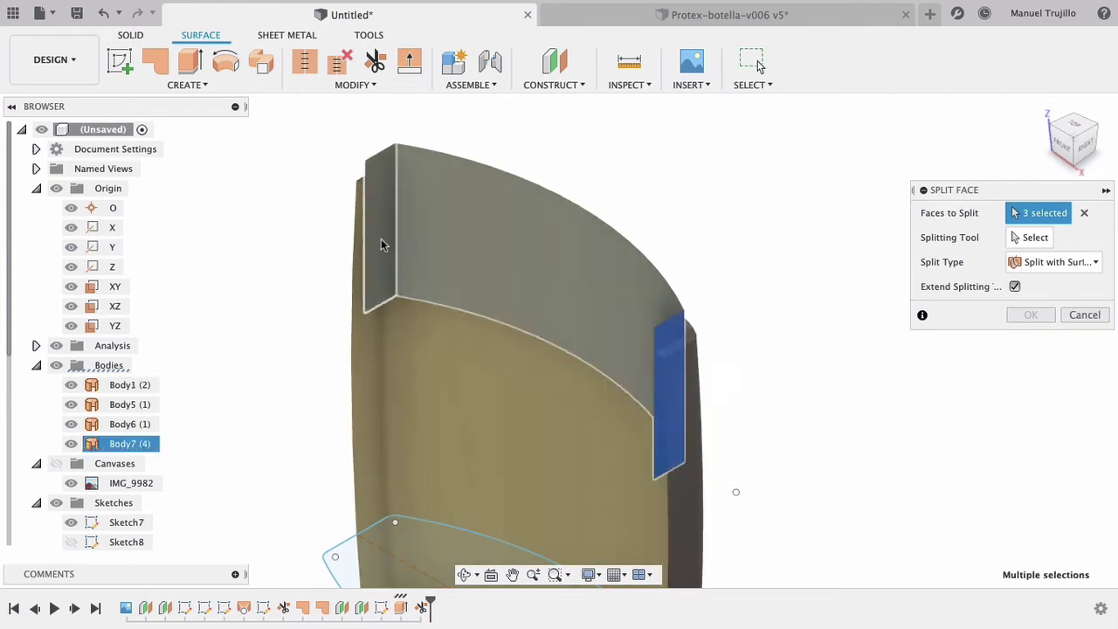
click(1034, 239)
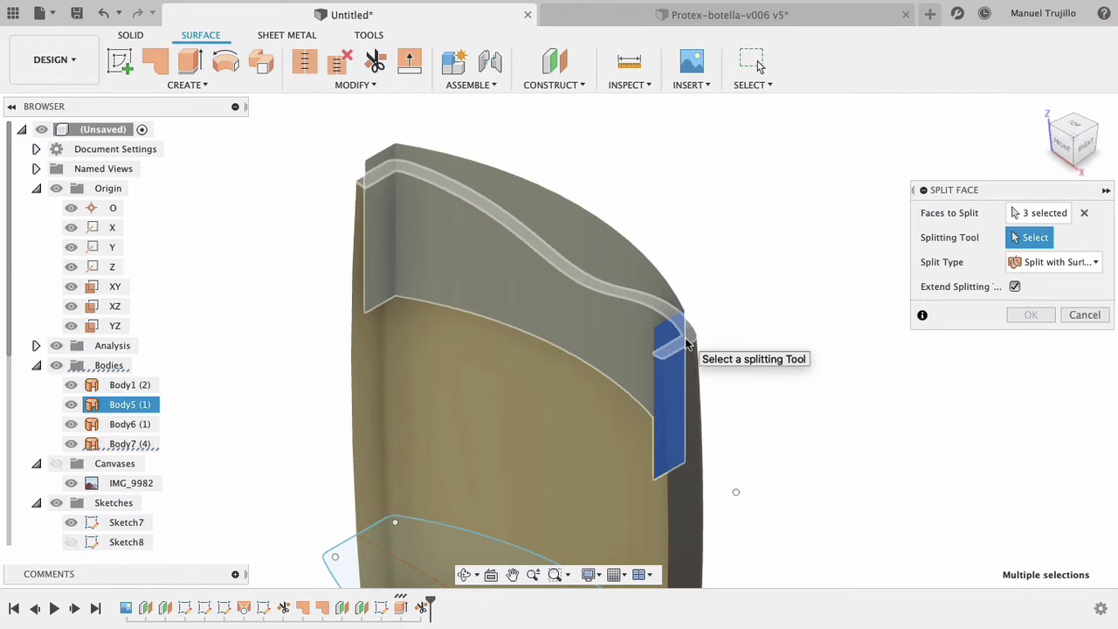
click(817, 328)
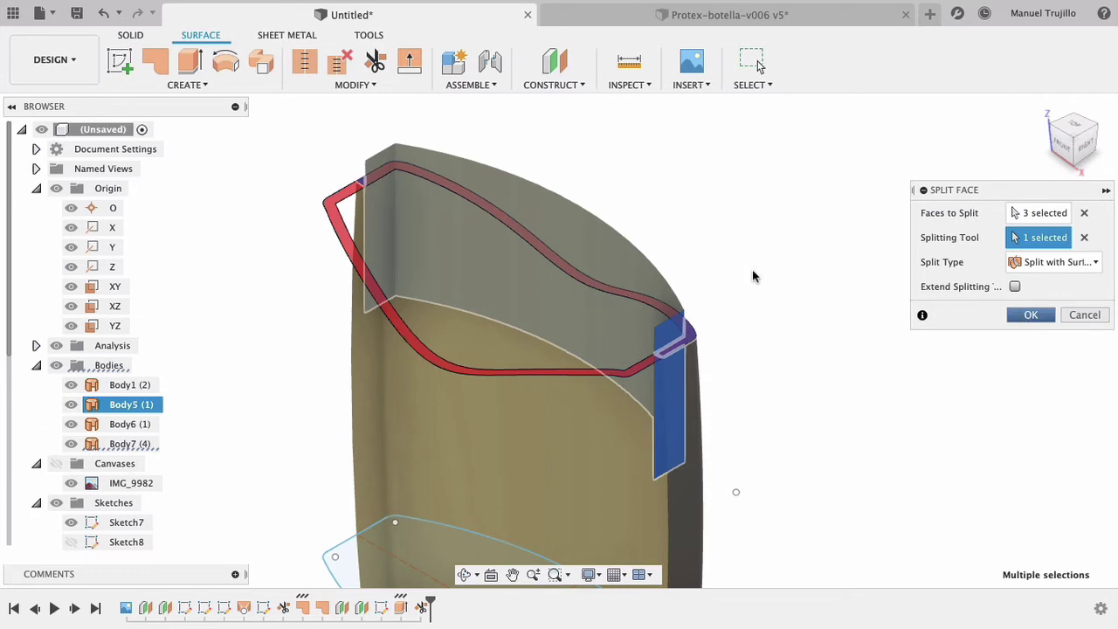
key(Return)
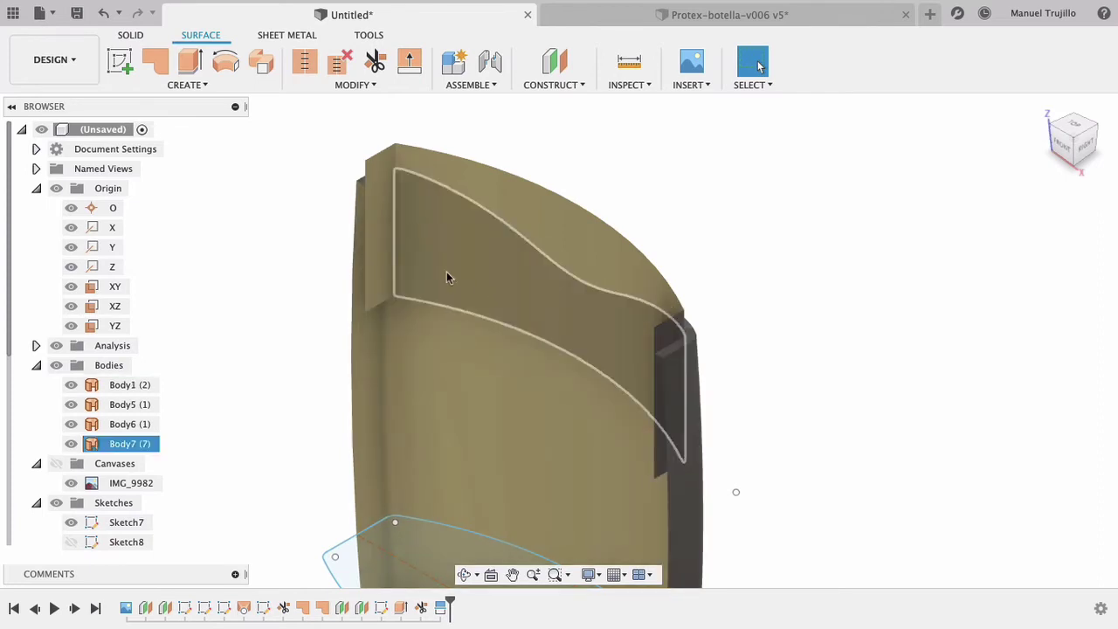
Delete the narrow left and right strip faces from Body7.
click(381, 255)
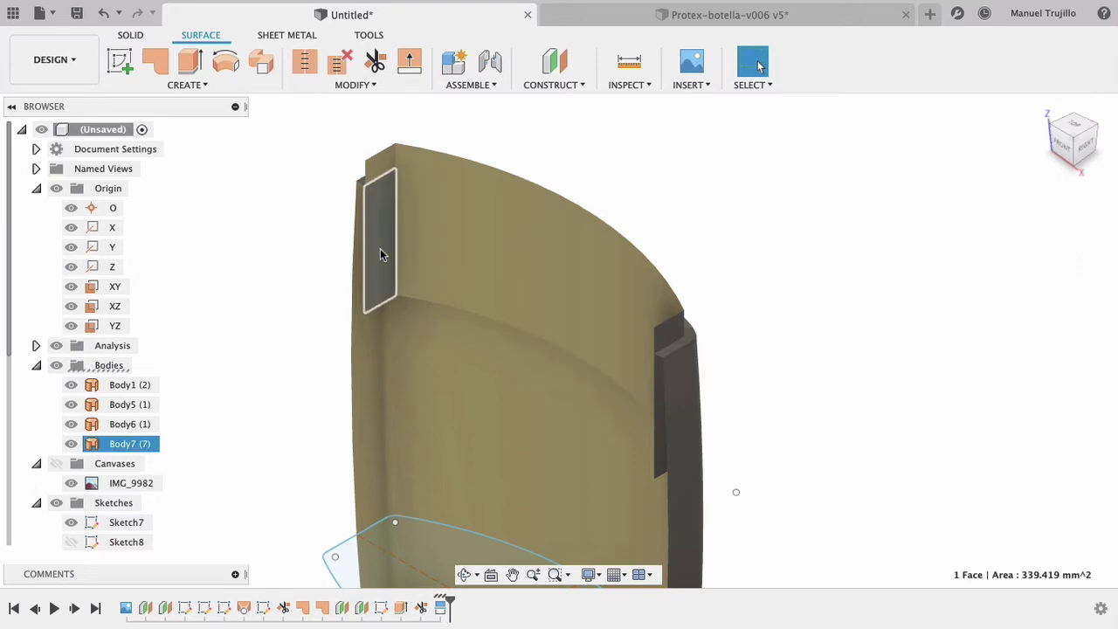
key(Delete)
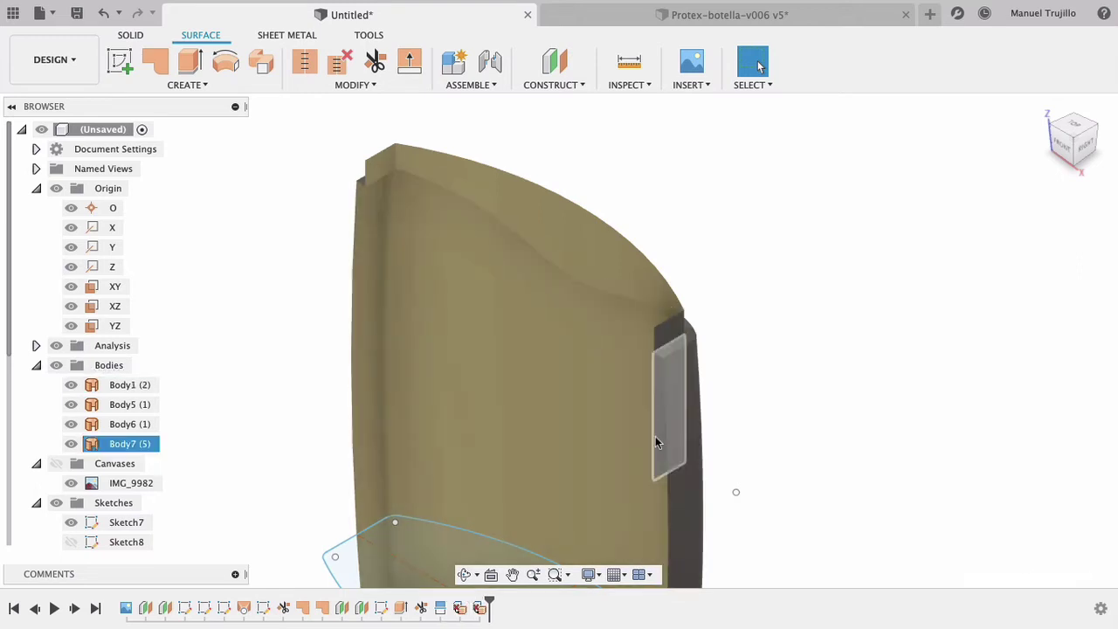
click(657, 443)
key(Delete)
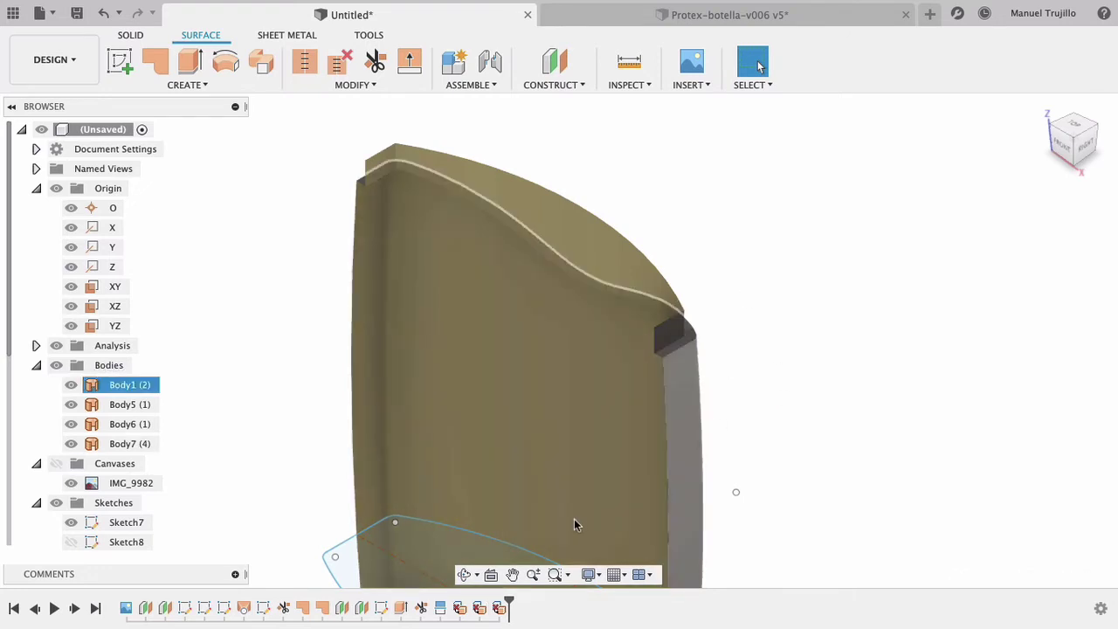
Inspect the model from the side, then hide the section analysis.
click(467, 577)
mouse_move(569, 394)
mouse_down()
mouse_move(650, 337)
mouse_move(596, 365)
mouse_move(574, 404)
mouse_move(522, 387)
mouse_move(517, 372)
mouse_move(556, 337)
mouse_move(611, 393)
mouse_move(581, 366)
mouse_move(519, 347)
mouse_move(545, 370)
mouse_move(554, 365)
mouse_move(500, 335)
mouse_move(550, 350)
mouse_up()
key(Escape)
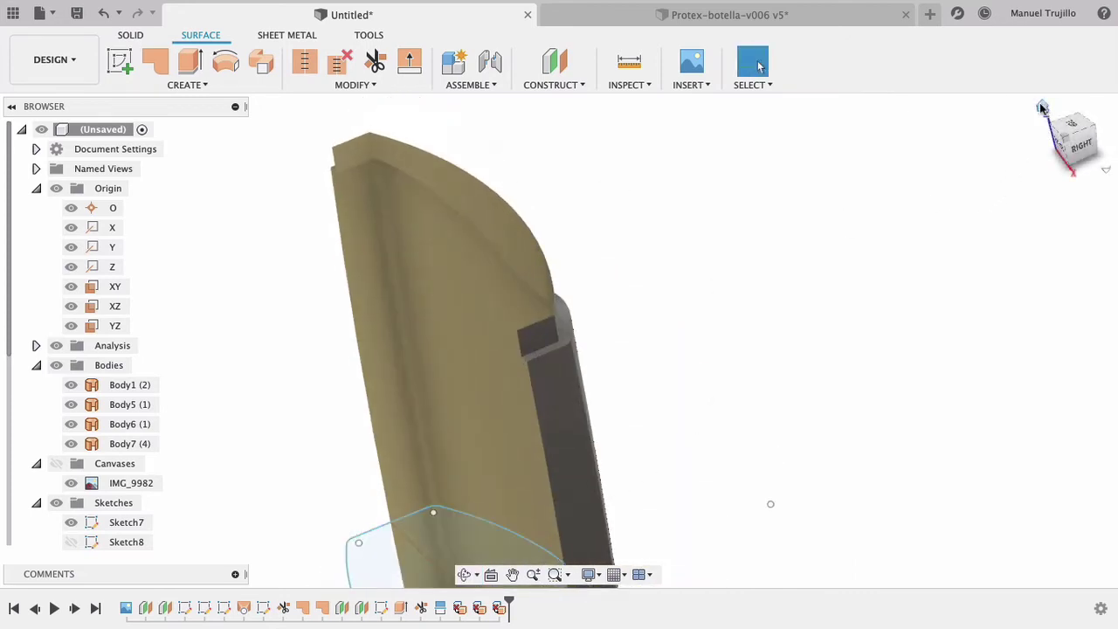
click(1041, 107)
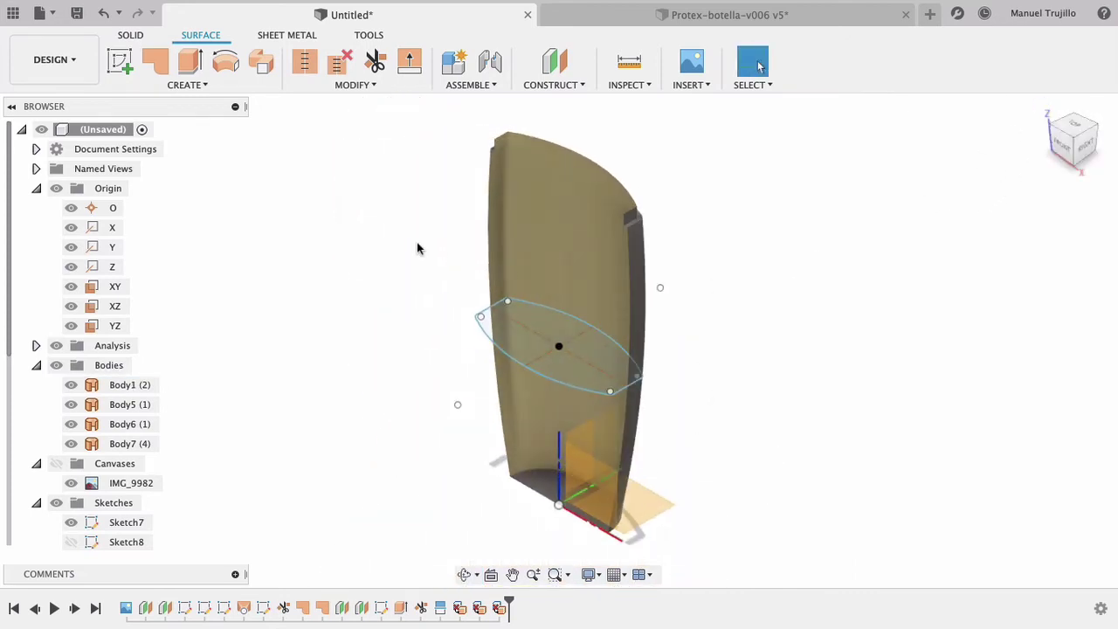
click(55, 347)
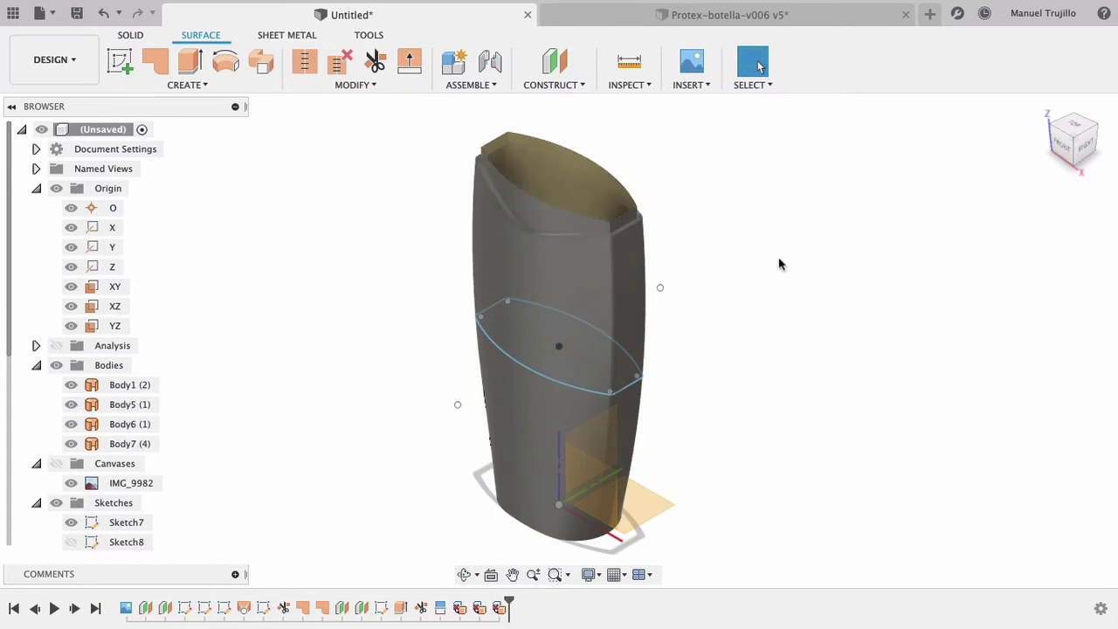
Close the bottle's open top with a patch surface over the four rim edges.
click(159, 59)
click(506, 143)
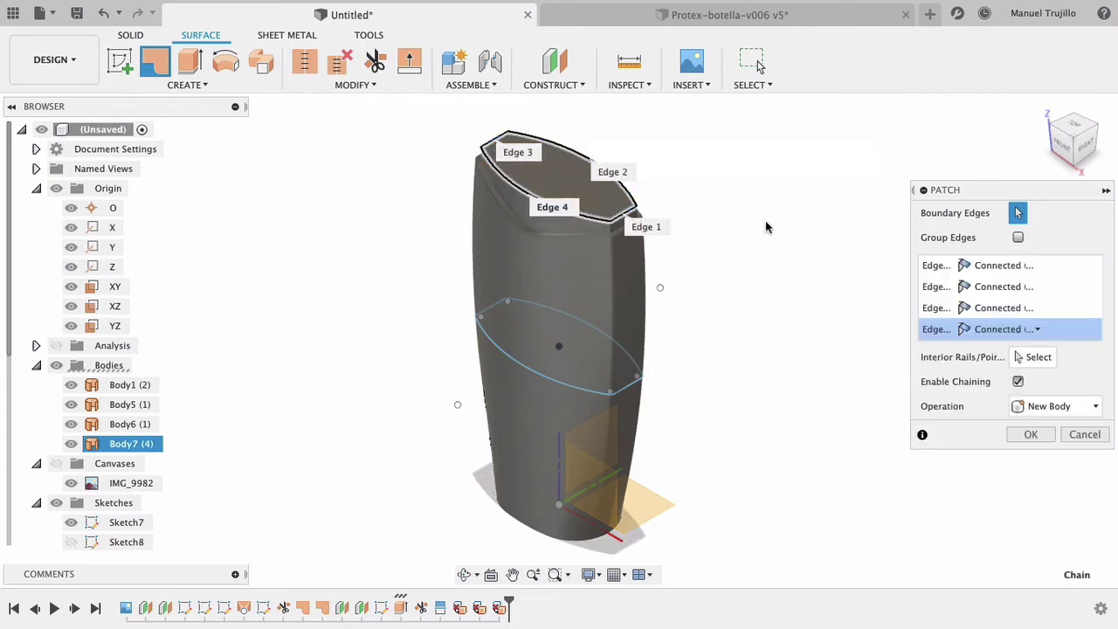
click(1030, 437)
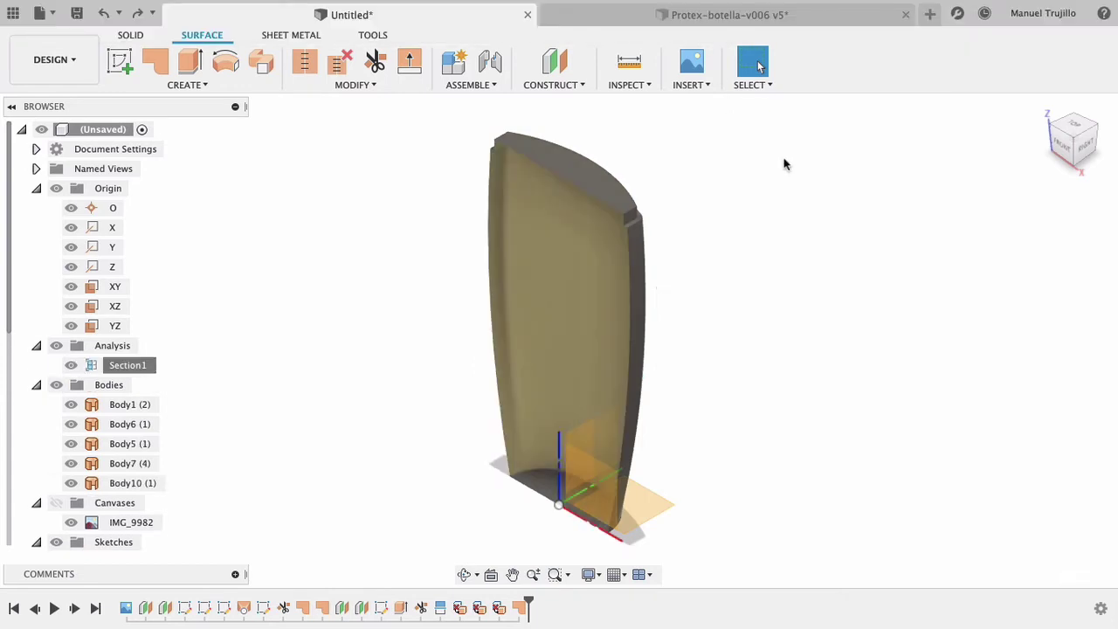
Hide the section analysis, inspect the bottle bodies, and reopen Section1 for editing.
click(55, 346)
click(528, 156)
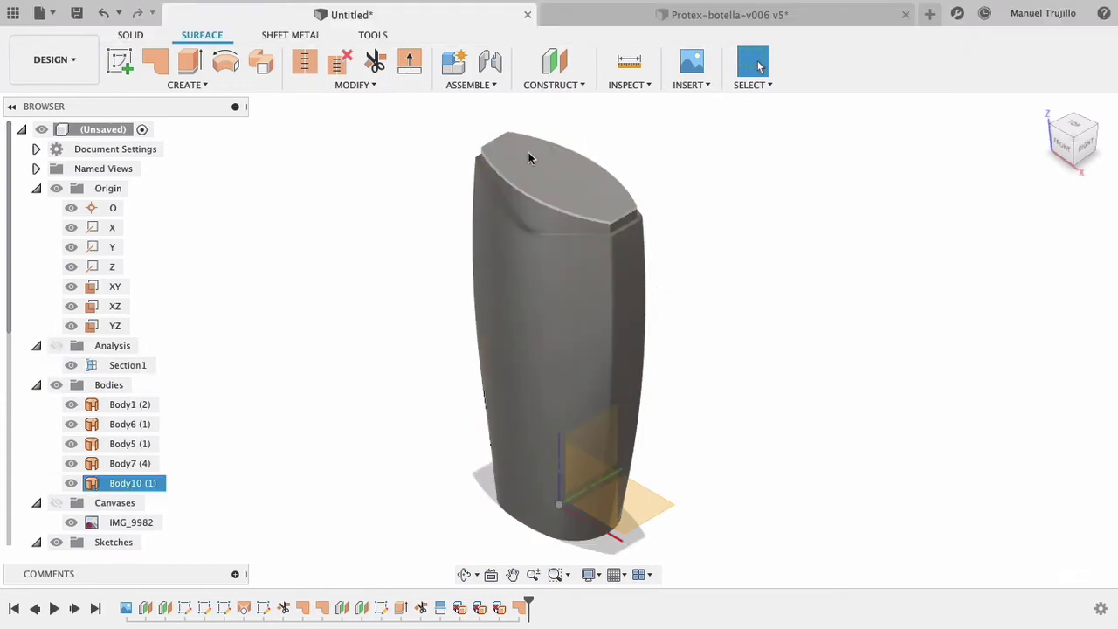
click(564, 208)
click(541, 277)
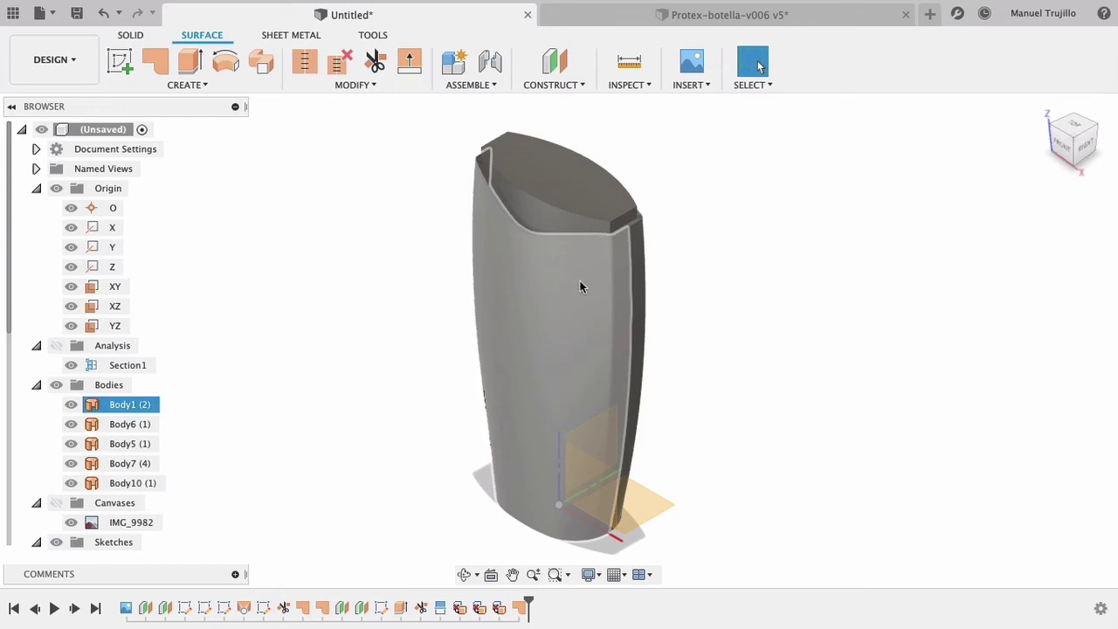
click(419, 293)
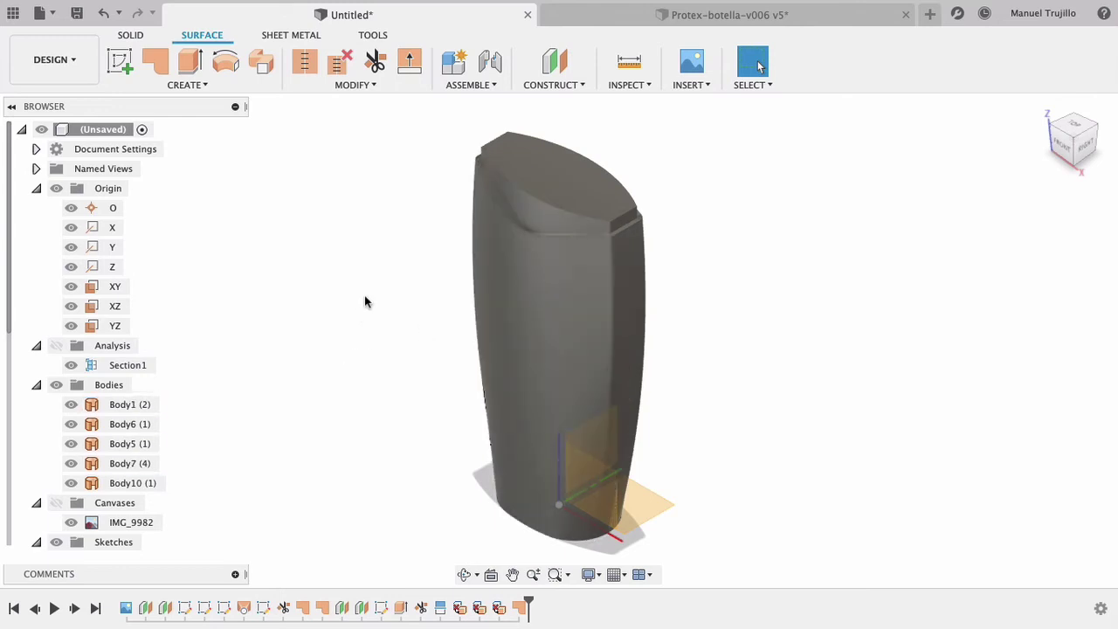
click(544, 190)
click(341, 232)
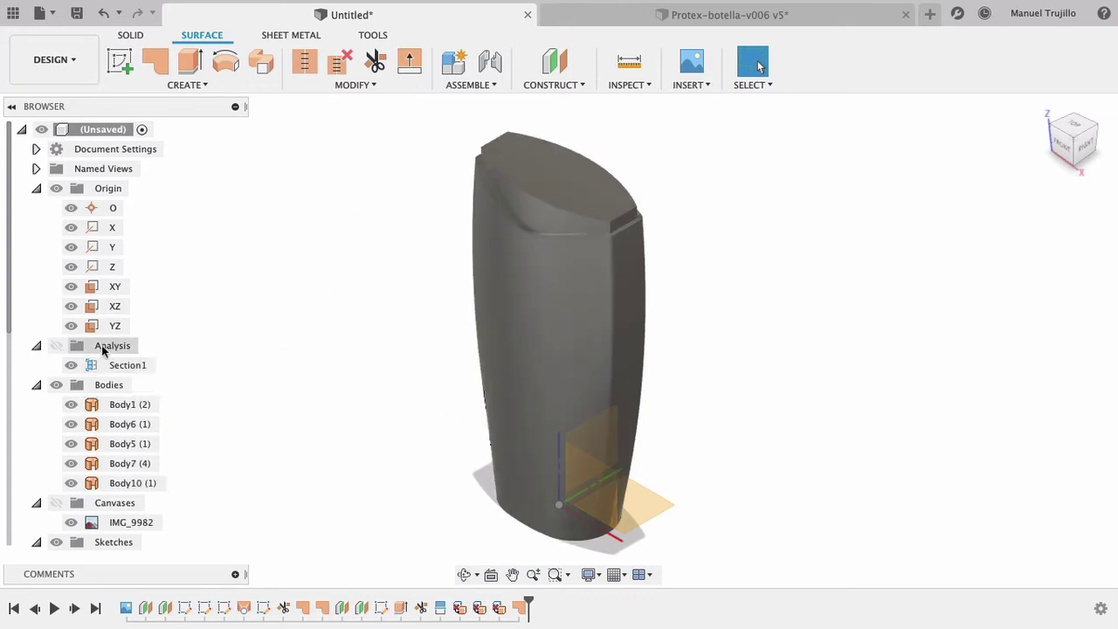
right_click(121, 368)
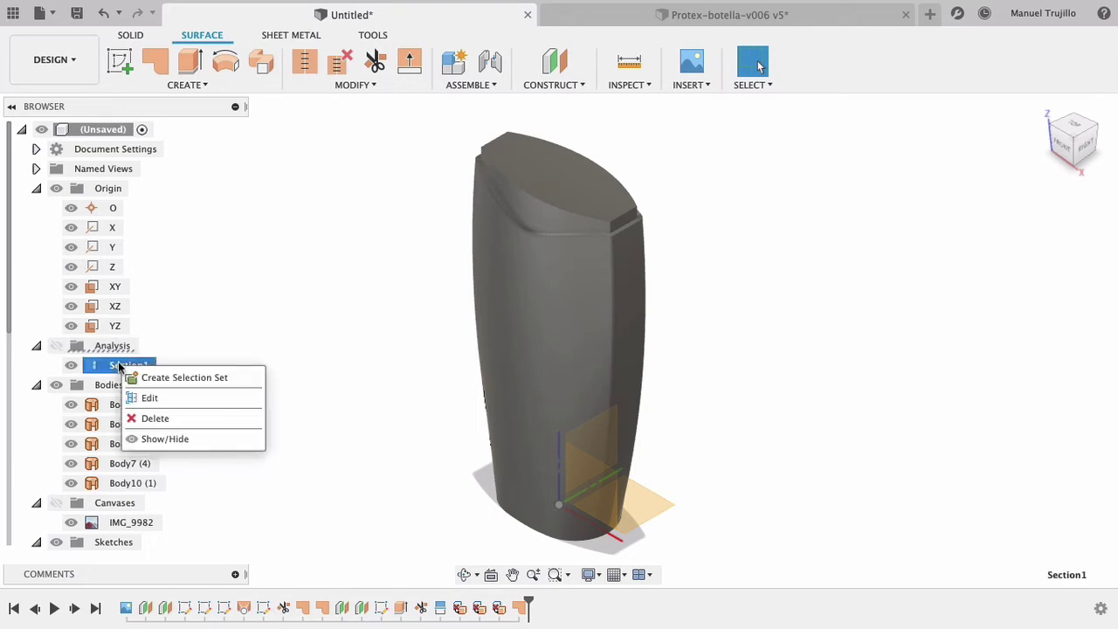
click(157, 399)
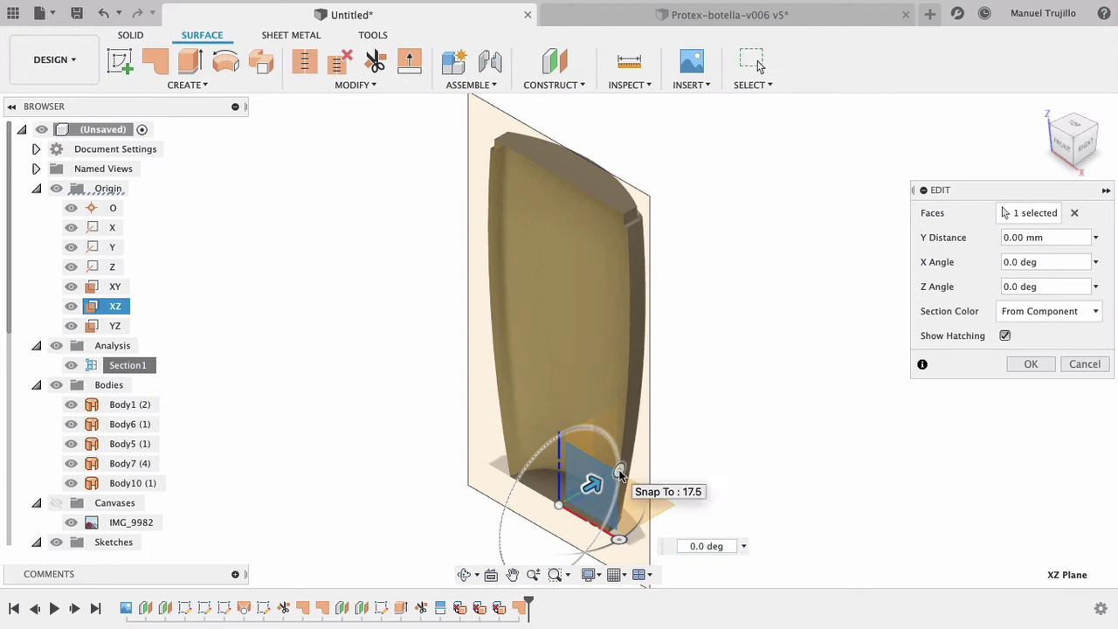
Rotate the Section1 cut to a 180° Z angle.
mouse_move(612, 458)
mouse_down()
mouse_move(512, 523)
mouse_move(512, 537)
mouse_up()
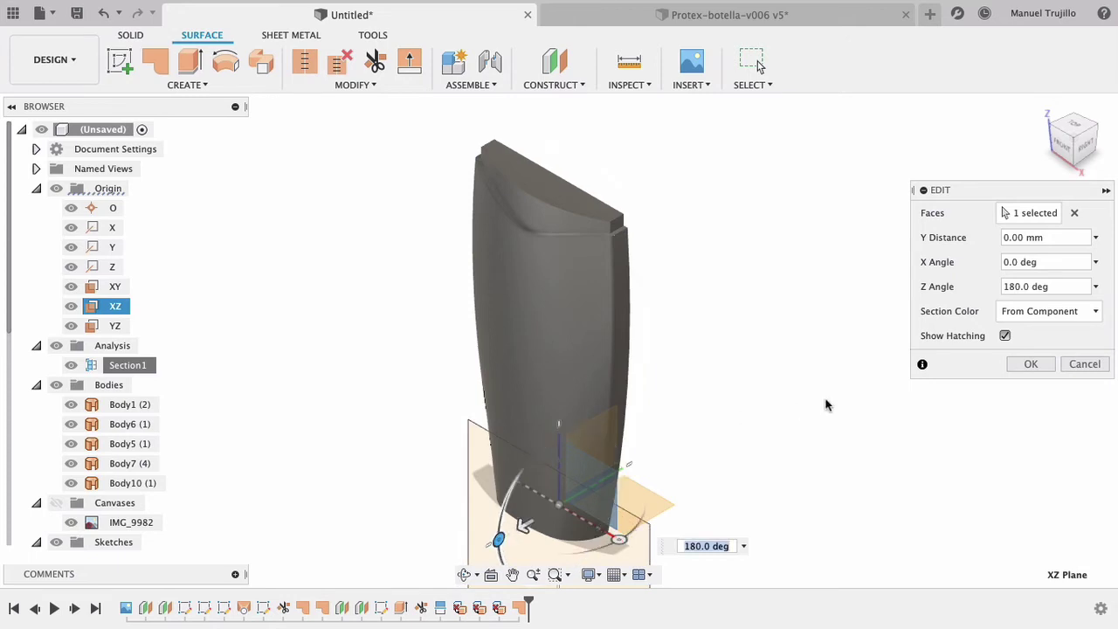
click(1029, 365)
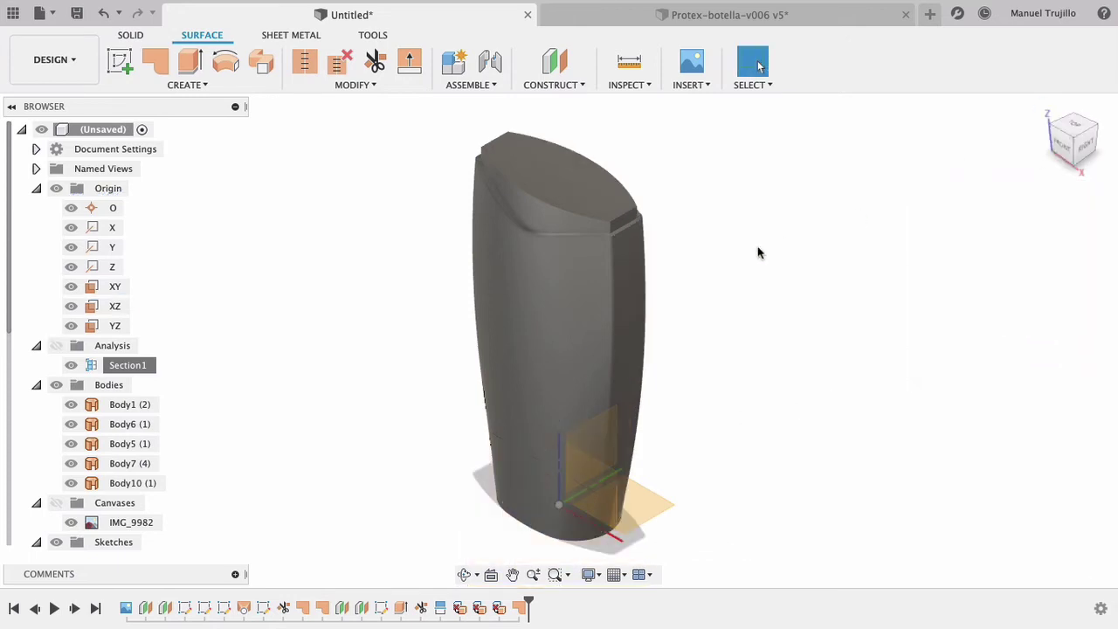
Show the section, orbit to the bottle's back, and zoom in on its upper back face.
click(57, 346)
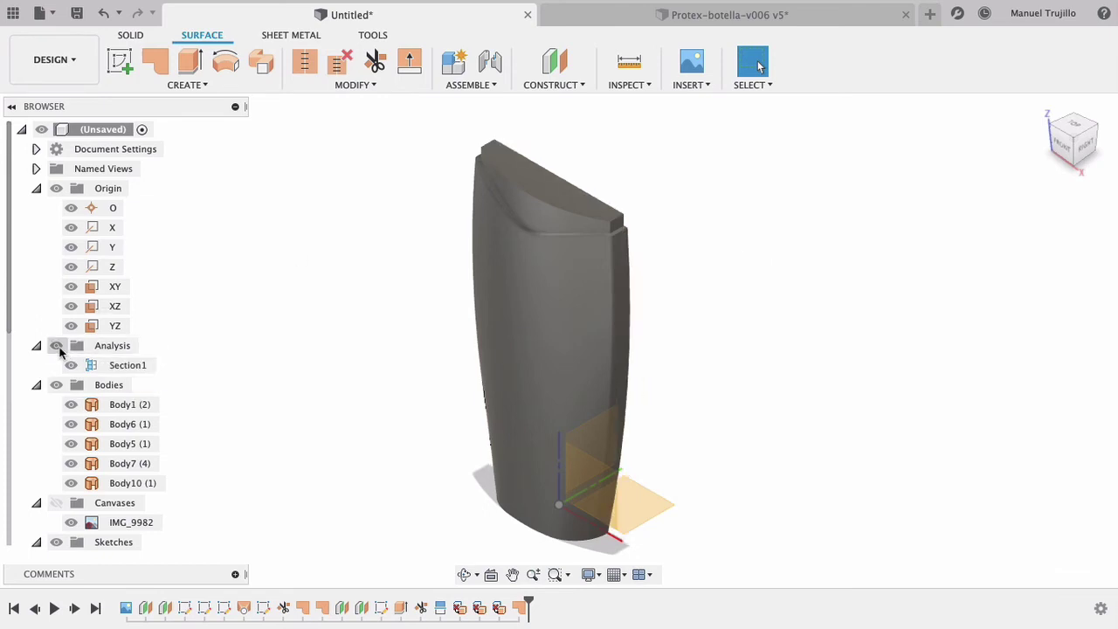
right_click(767, 295)
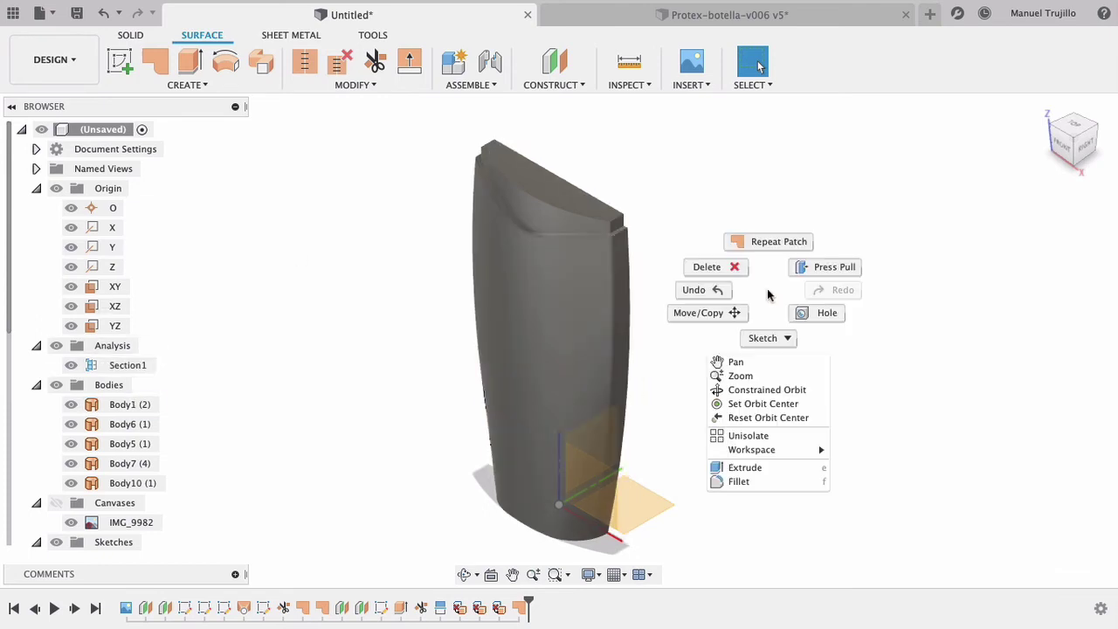
click(761, 390)
mouse_move(749, 312)
mouse_down()
mouse_move(594, 286)
mouse_move(629, 257)
mouse_move(599, 267)
mouse_up()
key(Escape)
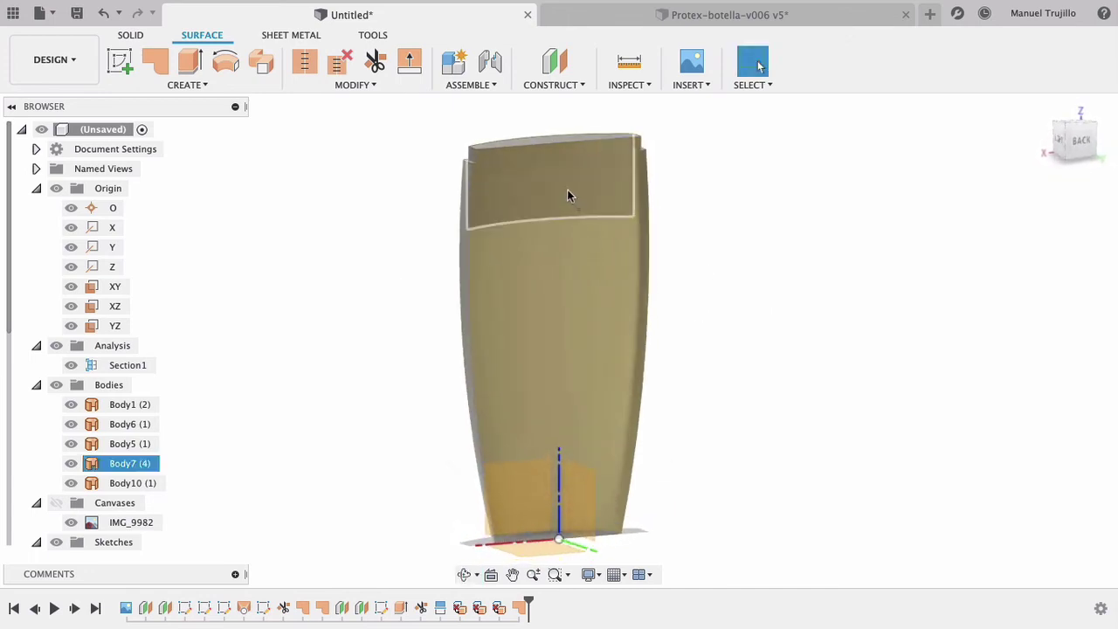
click(567, 191)
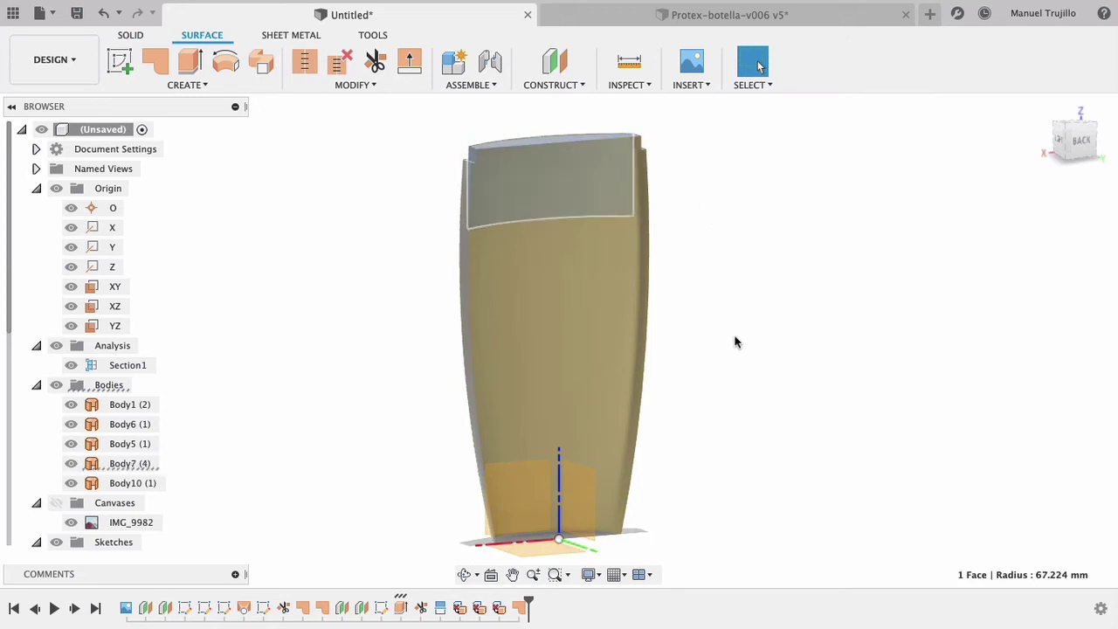
click(345, 244)
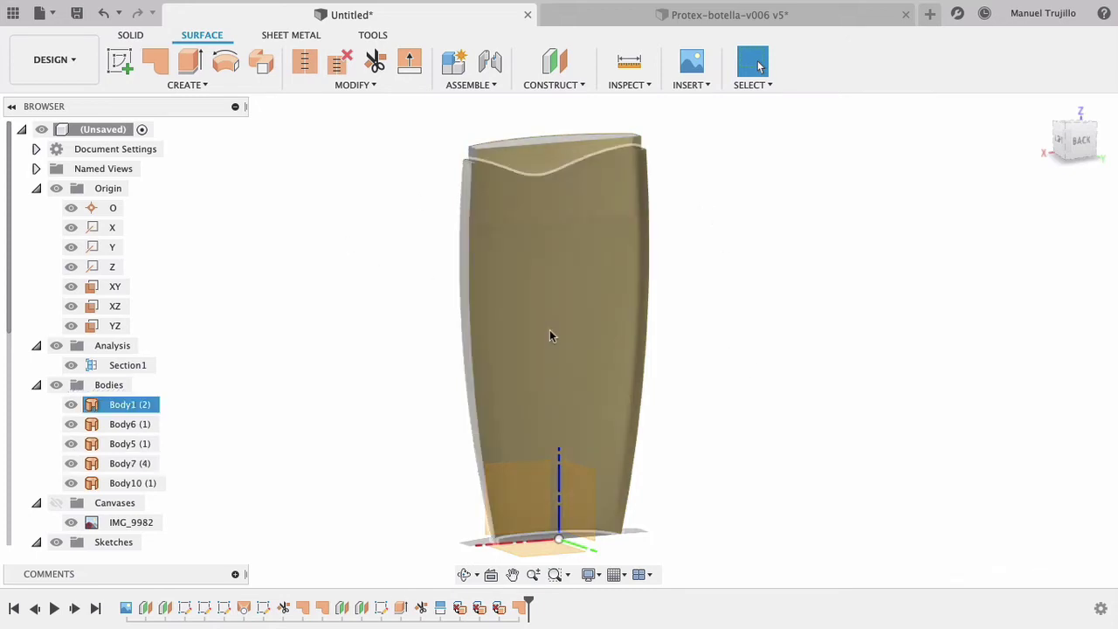
click(555, 577)
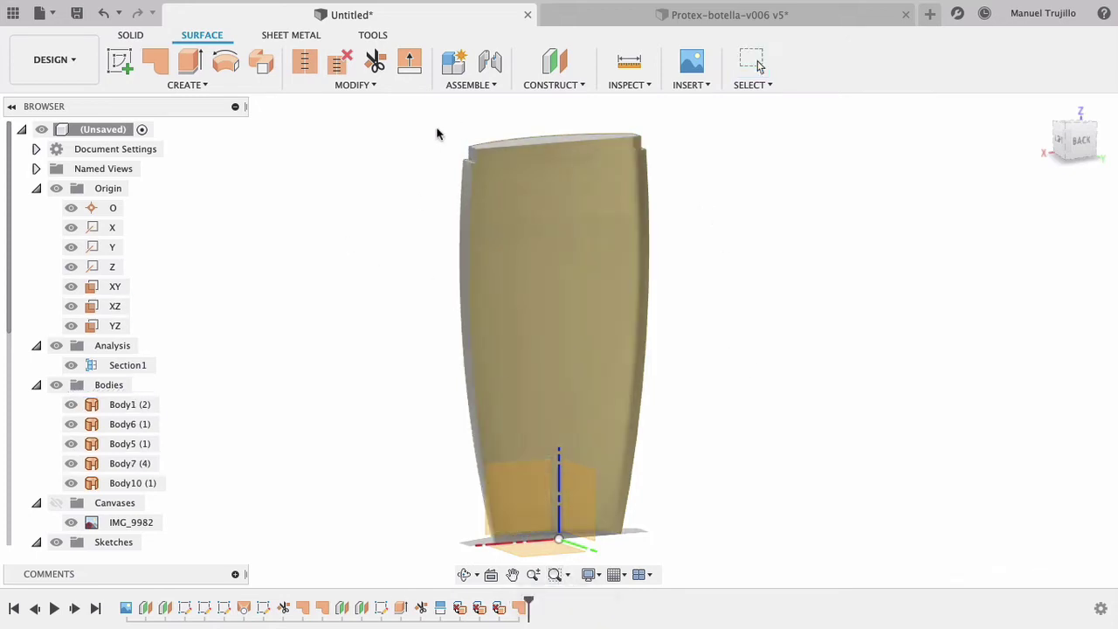
drag(437, 134, 574, 230)
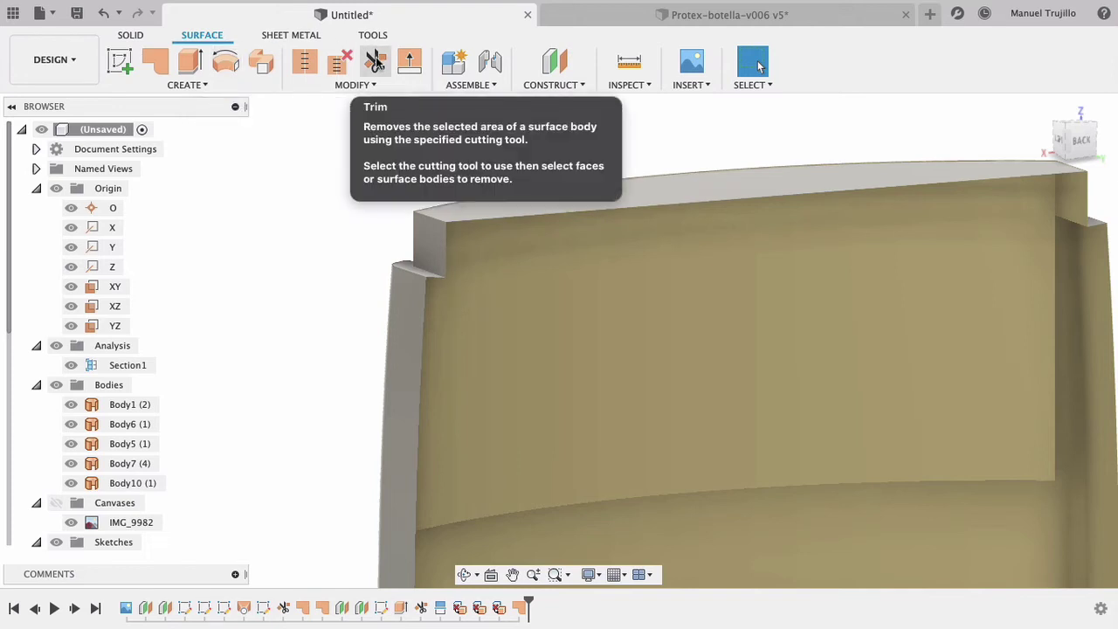
Split the bottle's back face using the curved Body5 surface as the splitting tool.
click(349, 85)
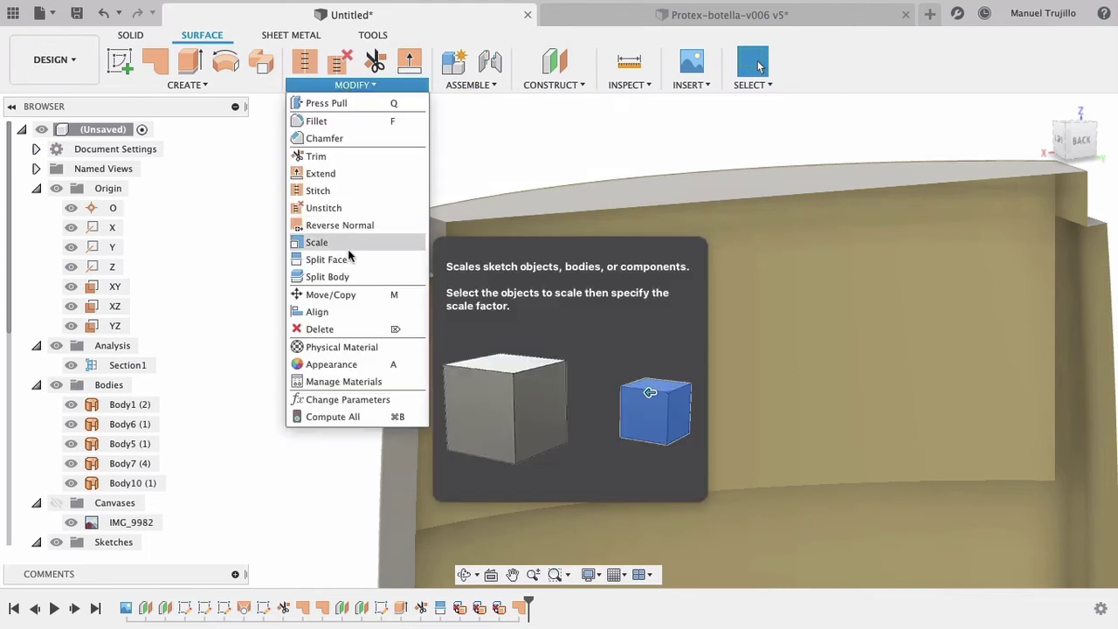
click(349, 259)
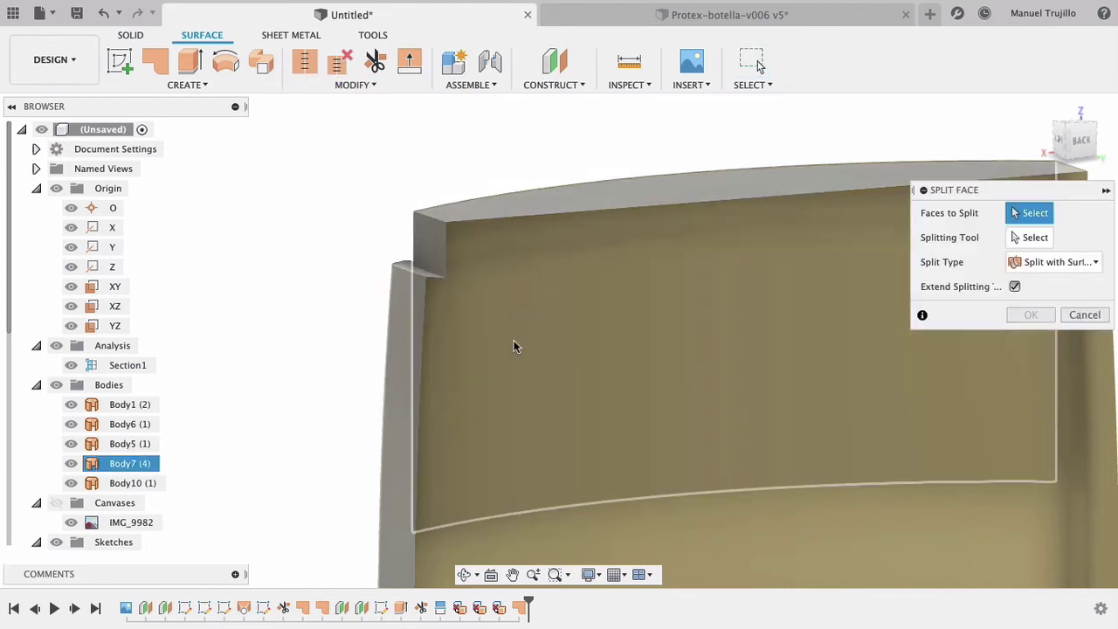
click(534, 401)
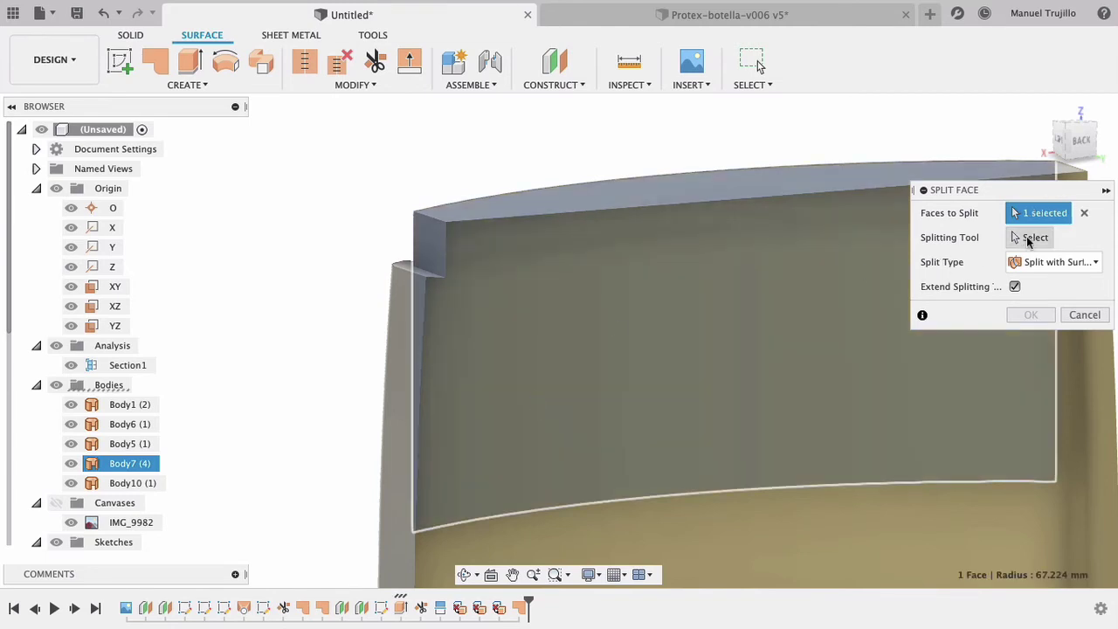
click(428, 278)
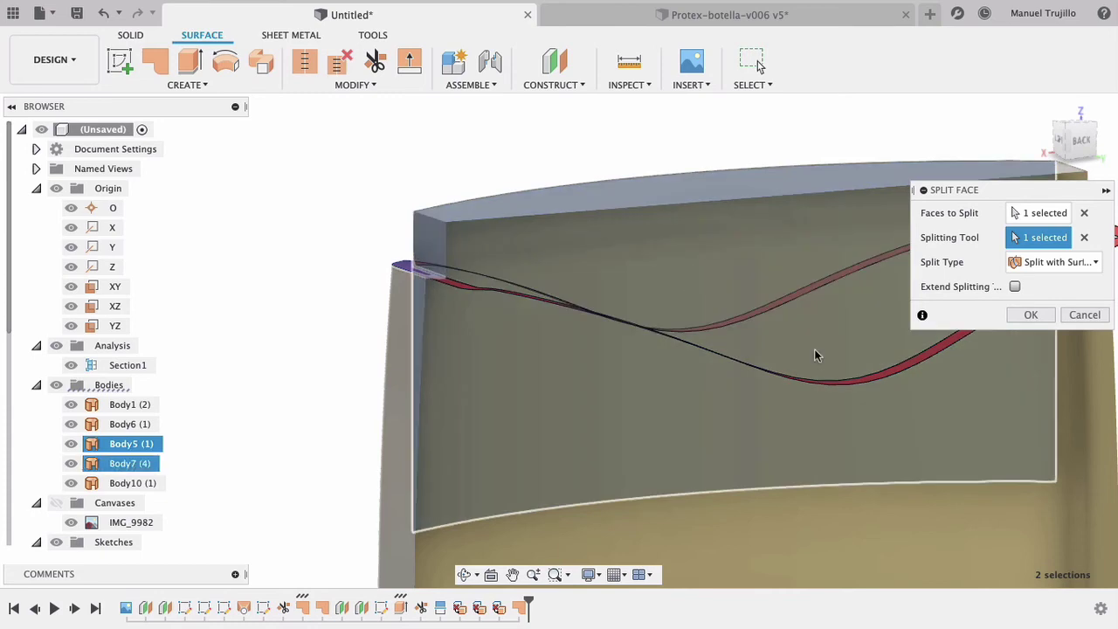
click(1015, 314)
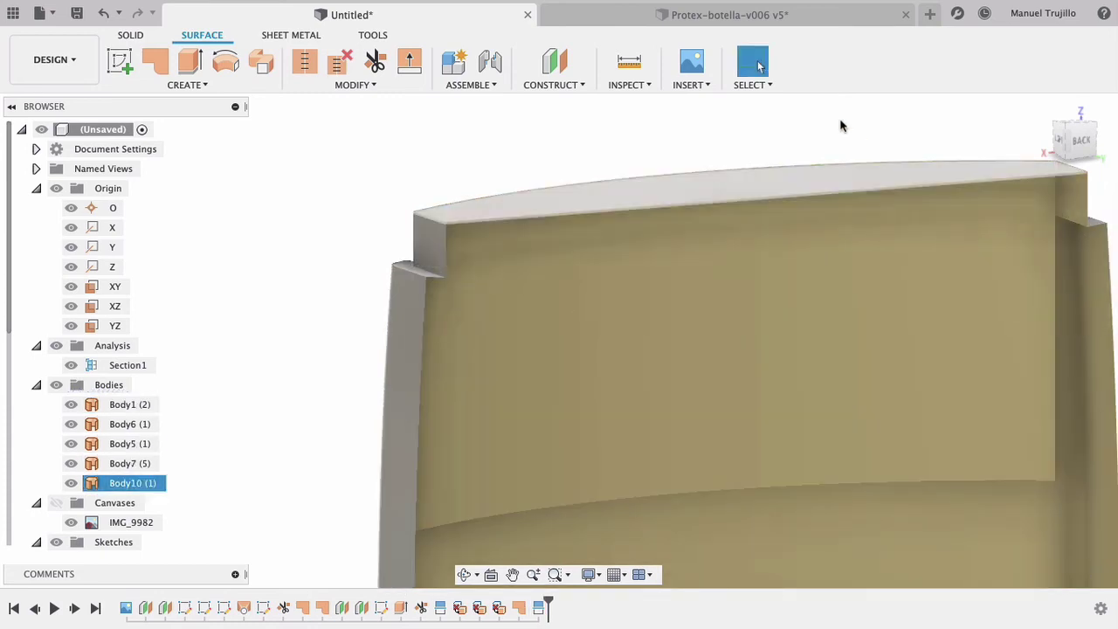
Delete the face piece below the wavy curve and return to the Home view.
click(771, 365)
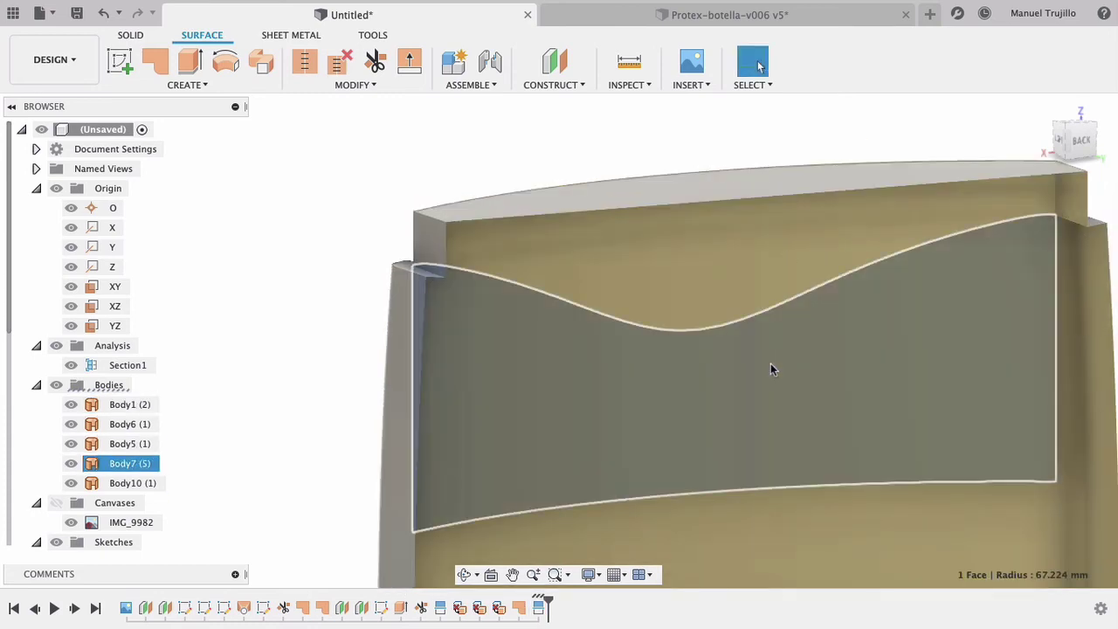
right_click(770, 365)
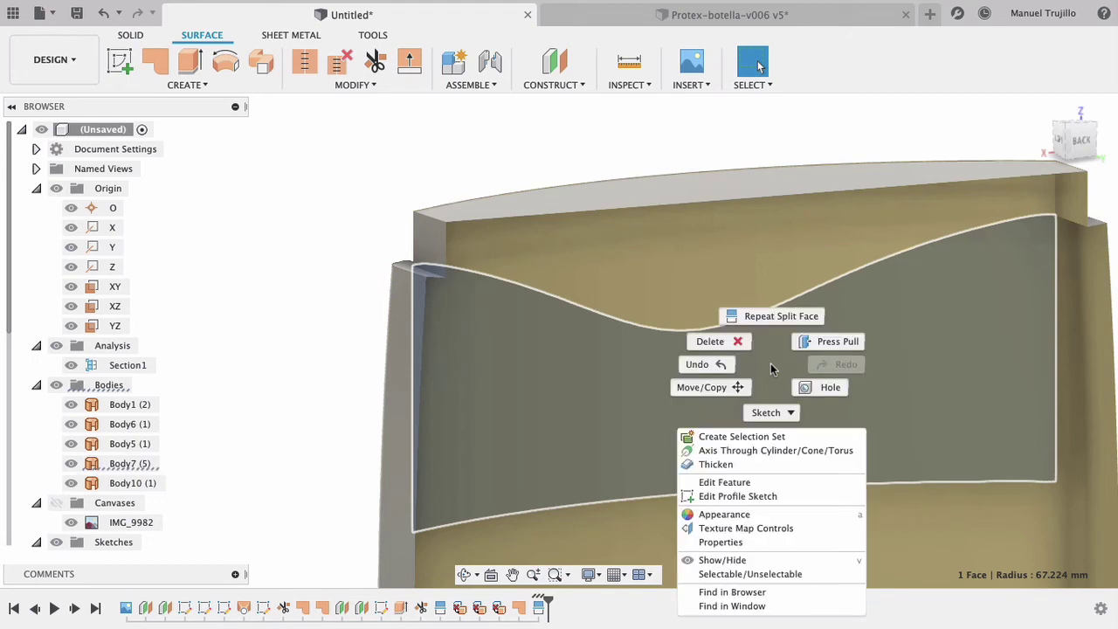
click(730, 344)
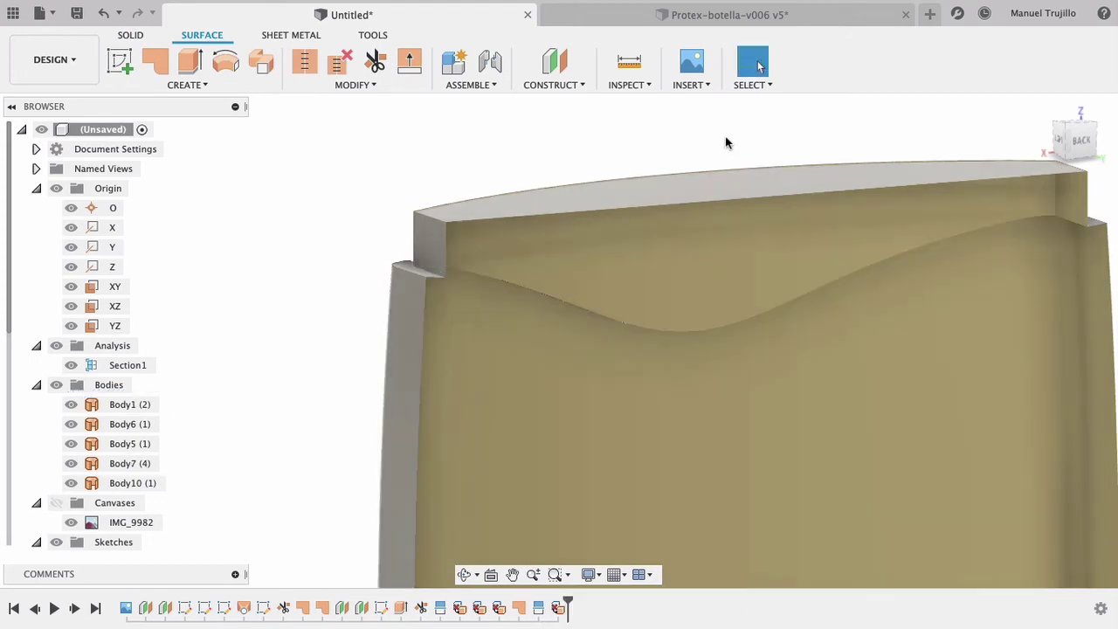
mouse_move(1074, 140)
click(1042, 107)
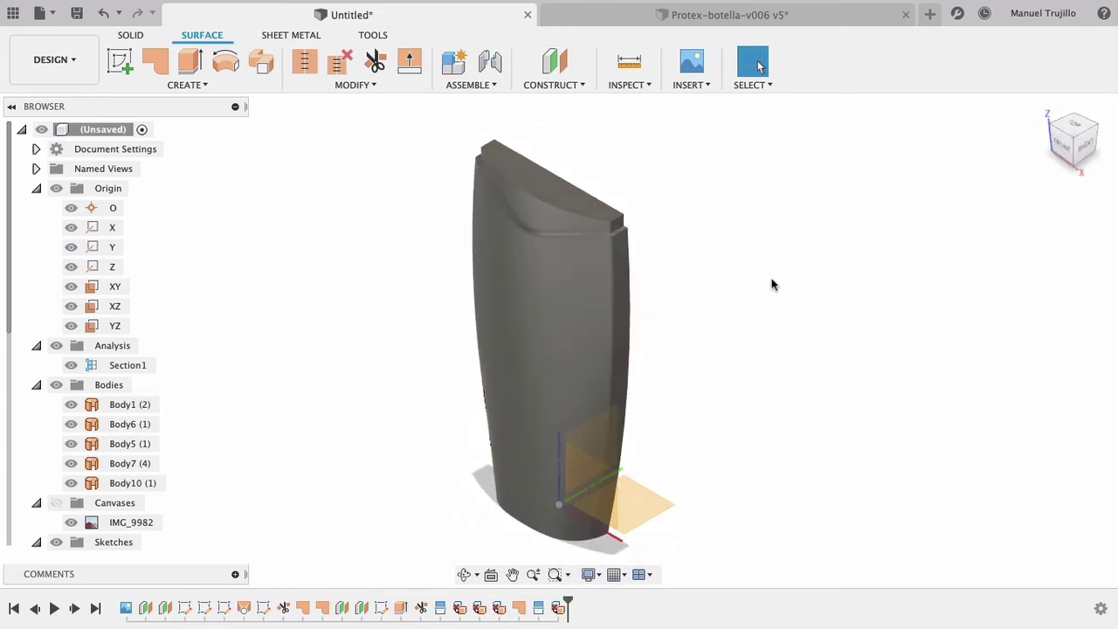
Set Section1 to a -180° Z angle, then hide the analysis to show the uncut bottle.
right_click(129, 367)
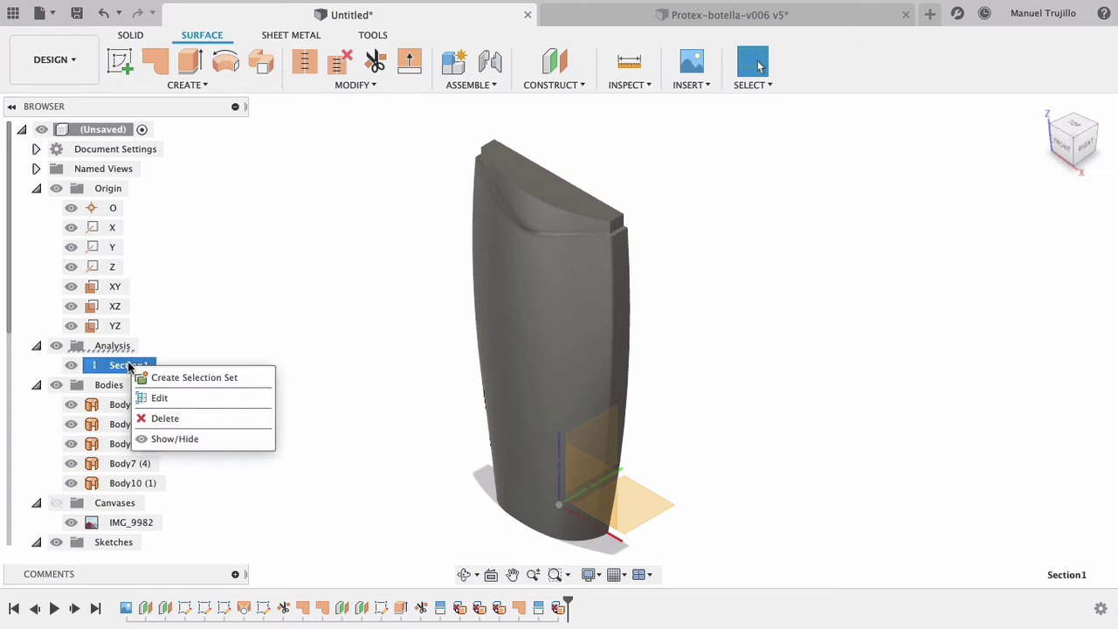
click(150, 394)
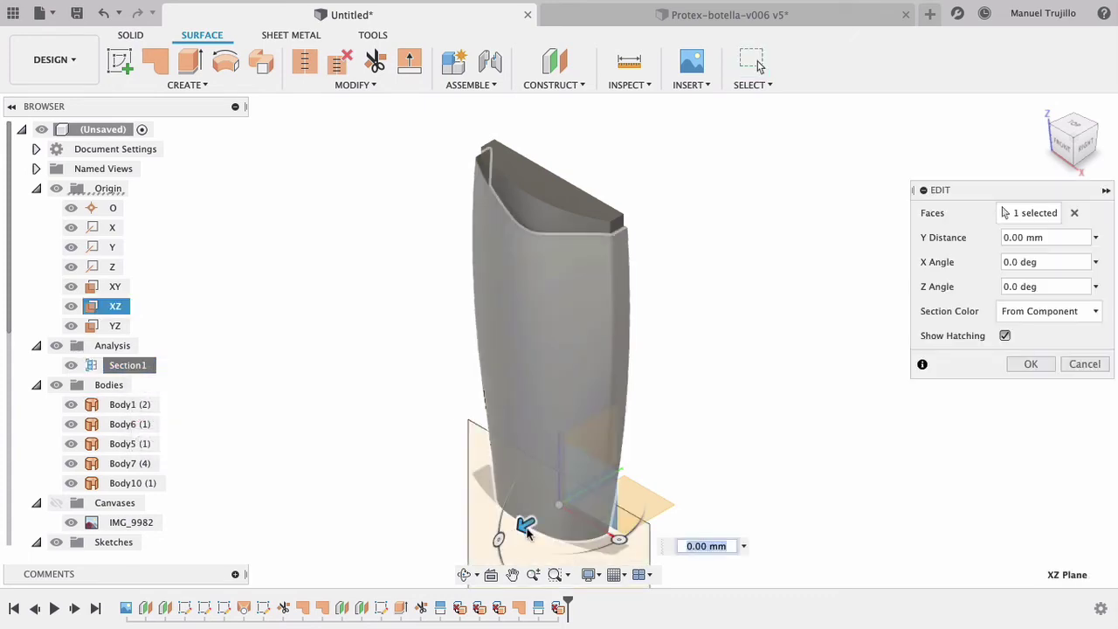
mouse_move(499, 539)
mouse_down()
mouse_move(555, 430)
mouse_move(690, 429)
mouse_move(691, 457)
mouse_move(675, 444)
mouse_up()
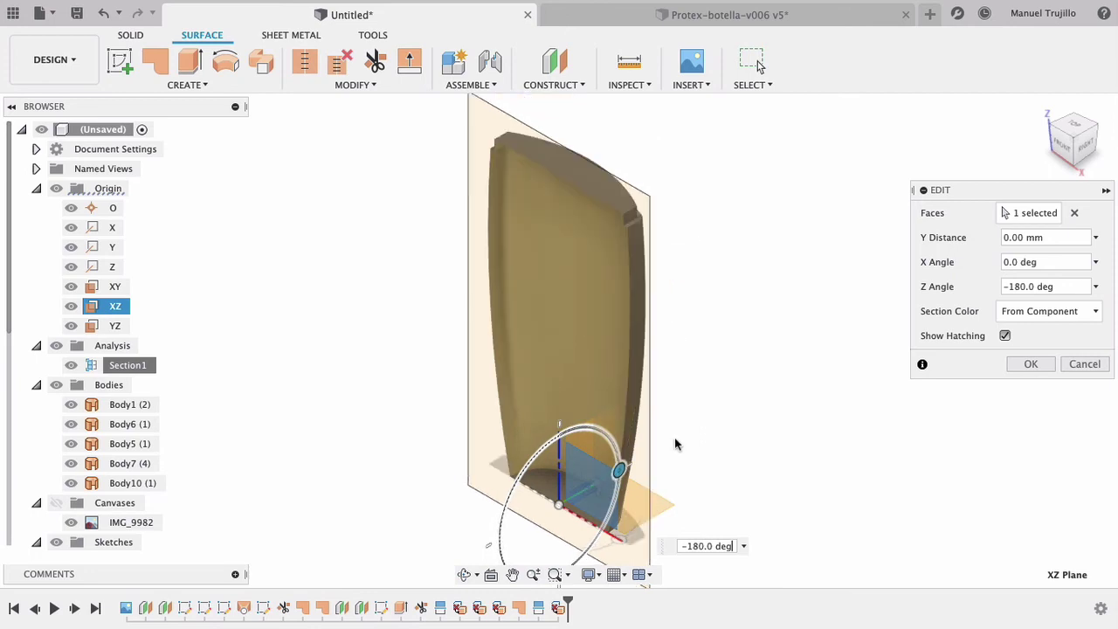
click(1038, 365)
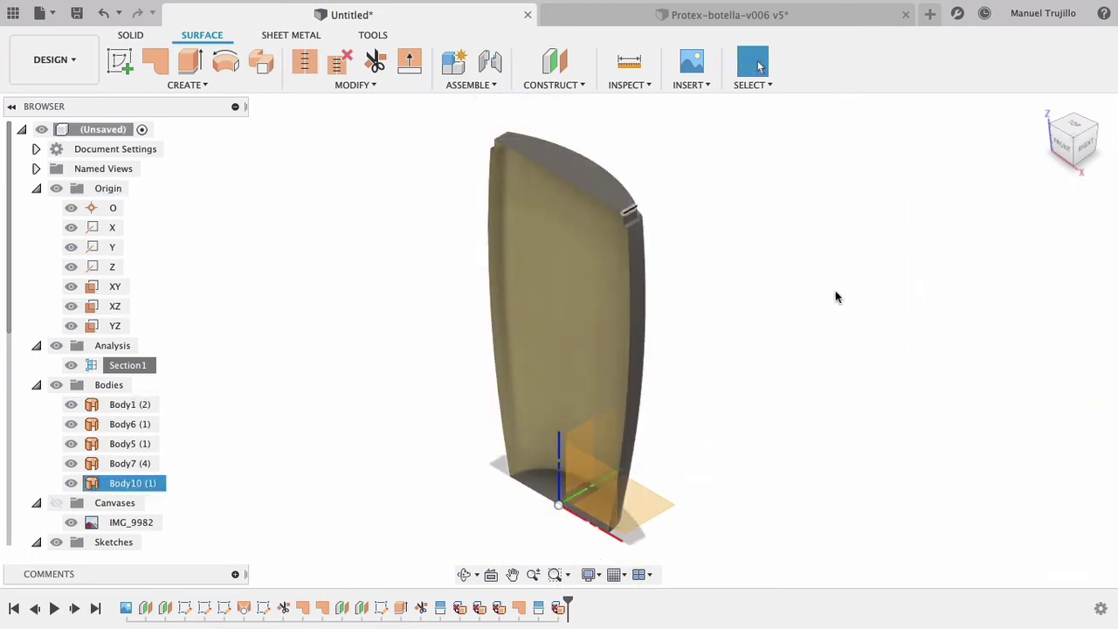
click(55, 346)
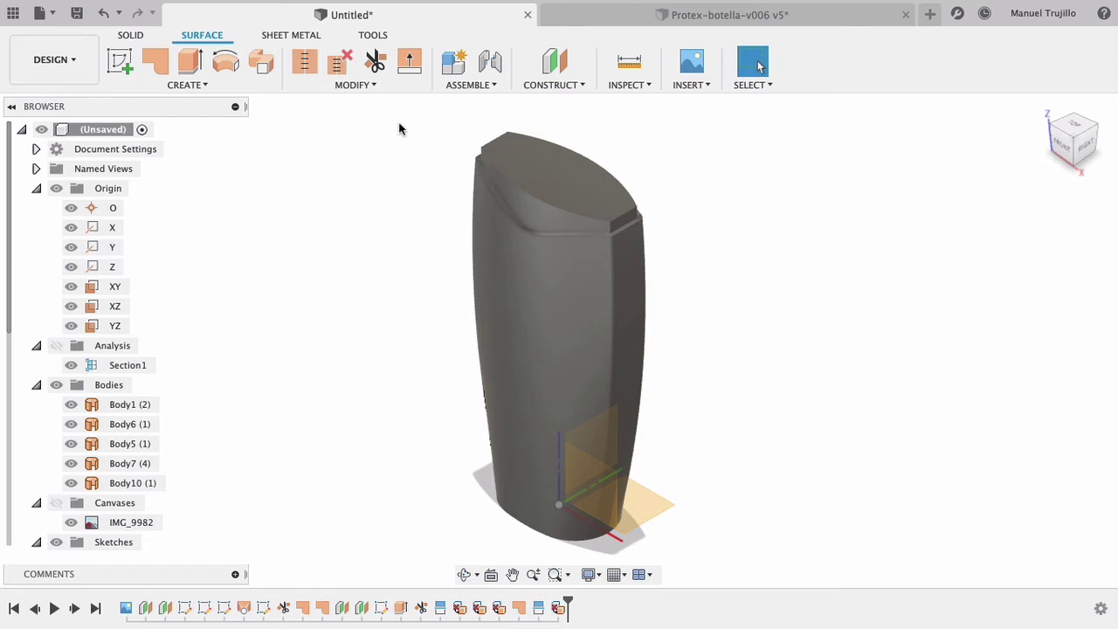
Stitch Body1 and the four other surface bodies into the single body Body11.
click(145, 403)
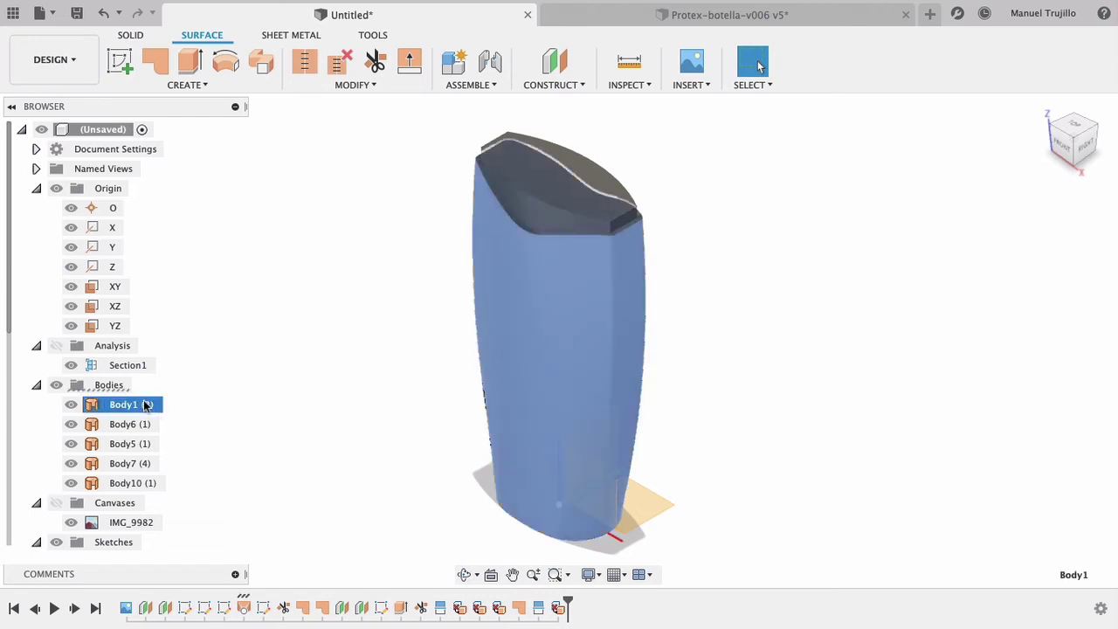
shift+click(137, 485)
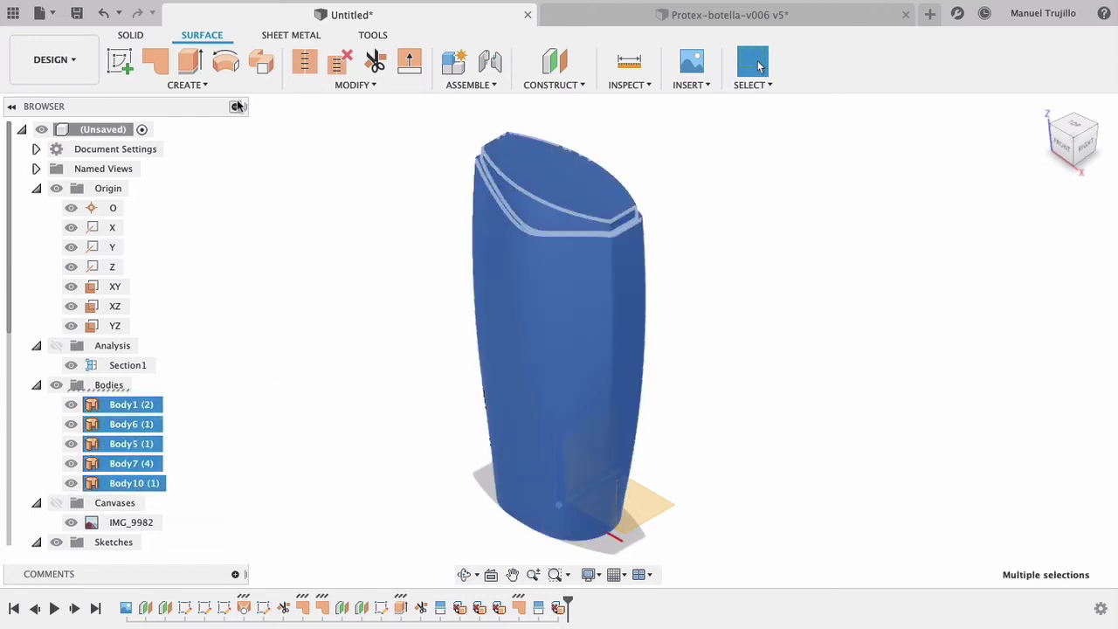
click(139, 37)
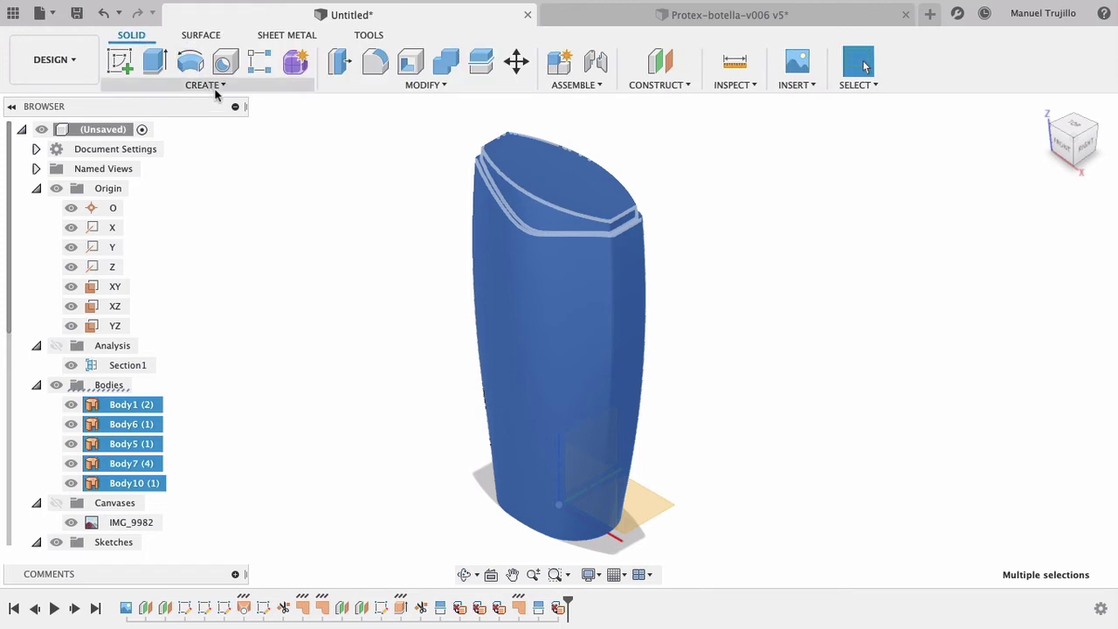
click(192, 34)
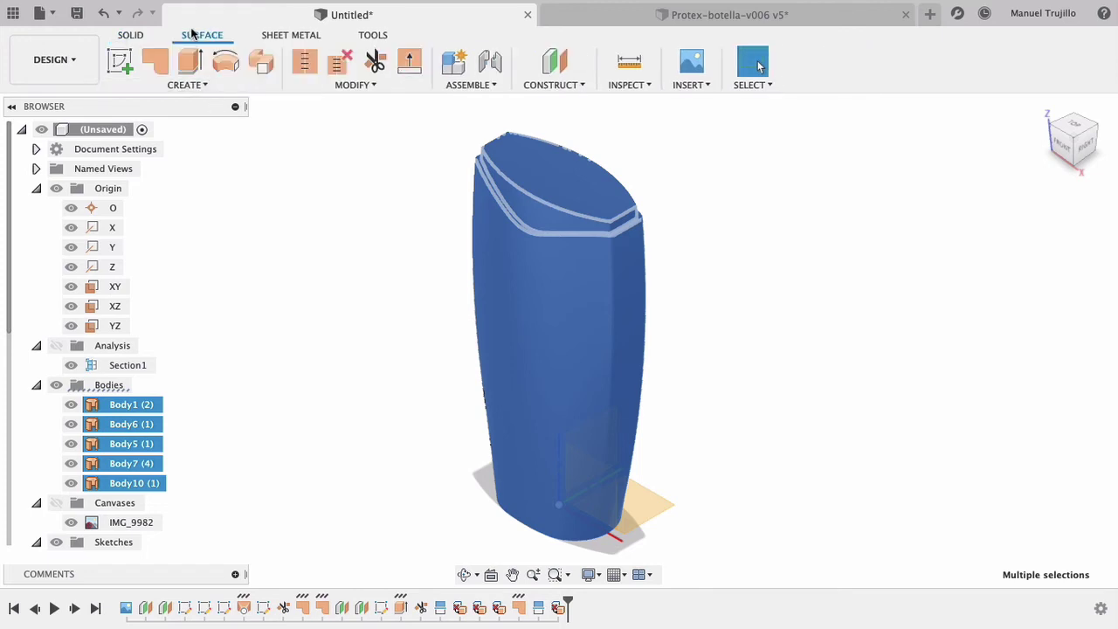
click(310, 63)
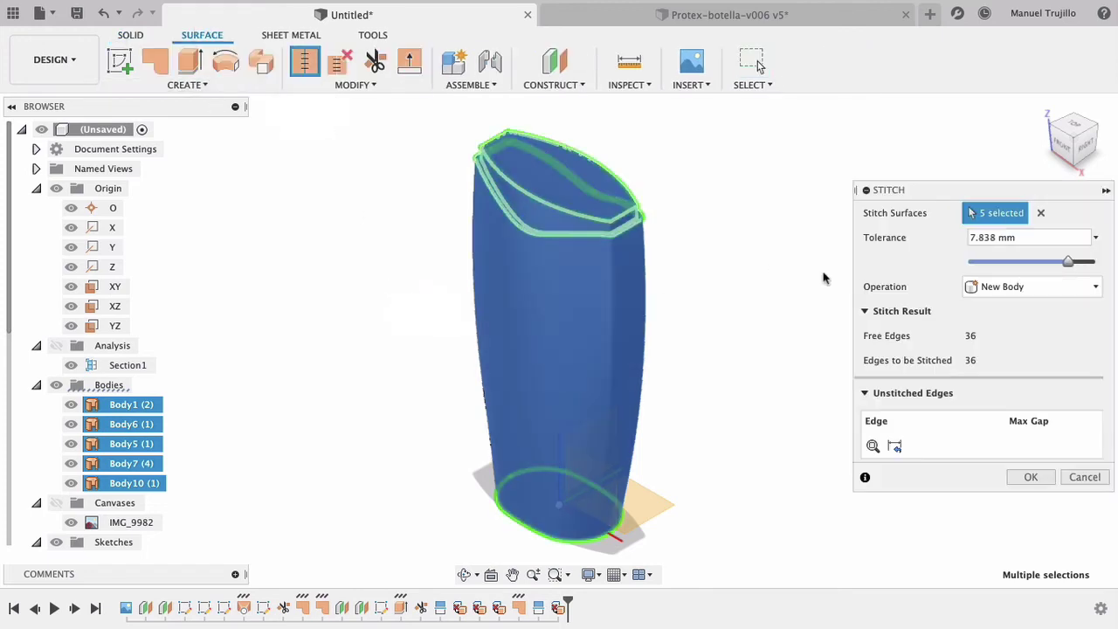
click(1031, 477)
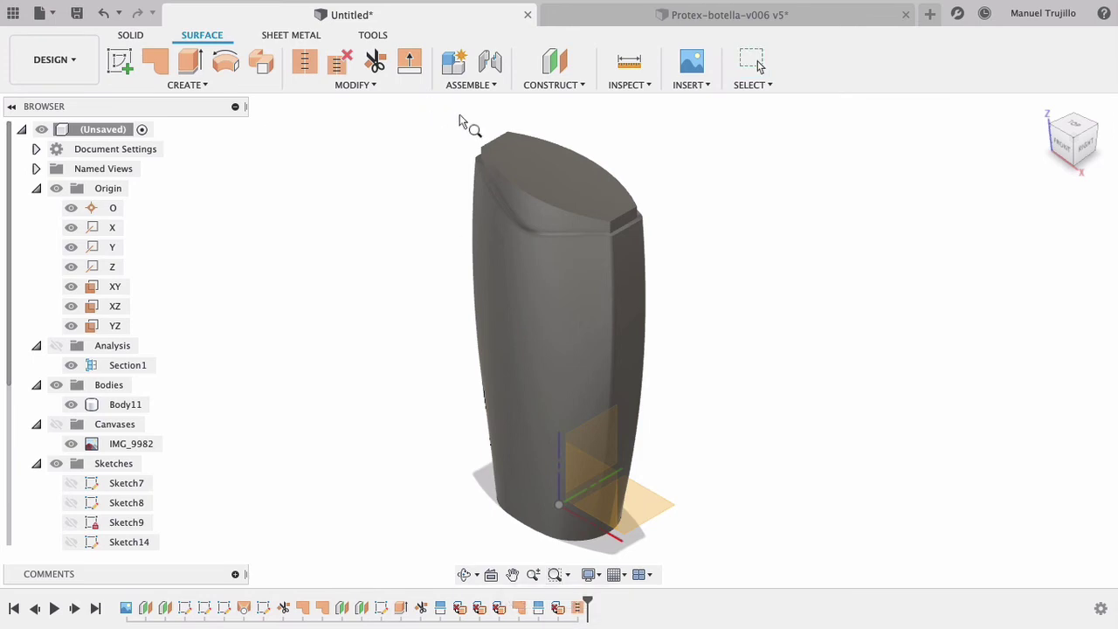
drag(441, 111, 682, 281)
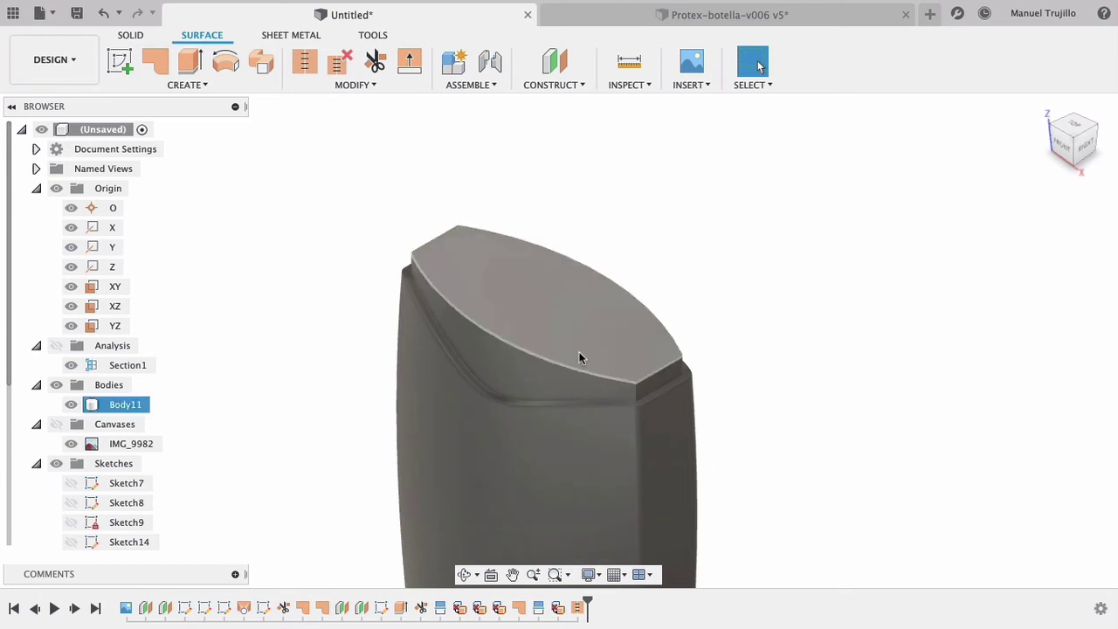
Round the edges of the cap's lens-shaped top face with a 1 mm fillet.
click(561, 333)
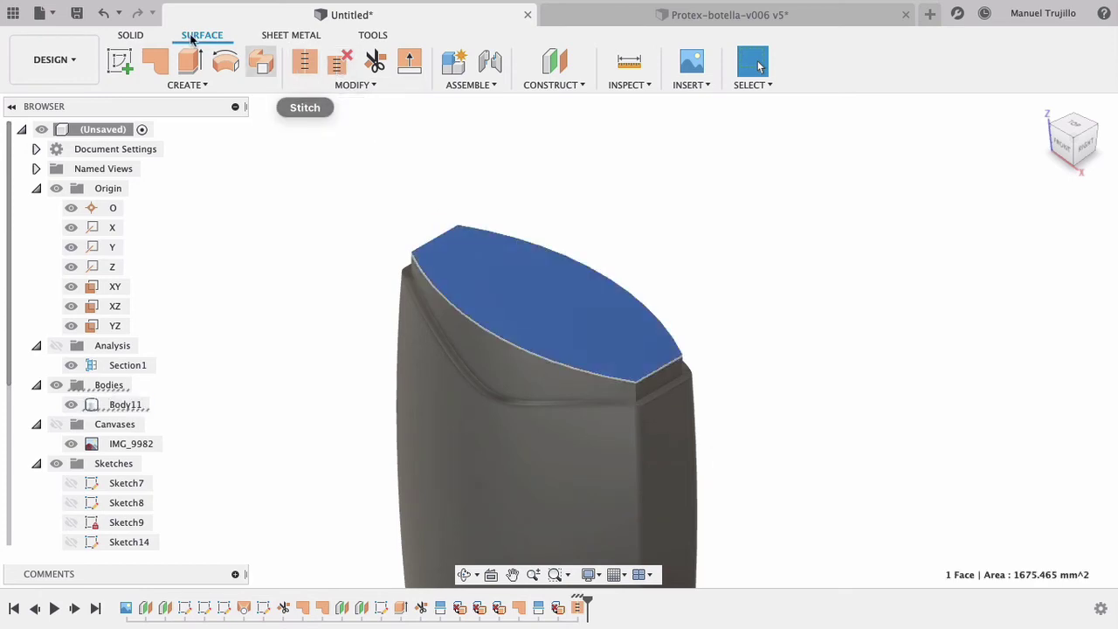
click(131, 35)
click(376, 61)
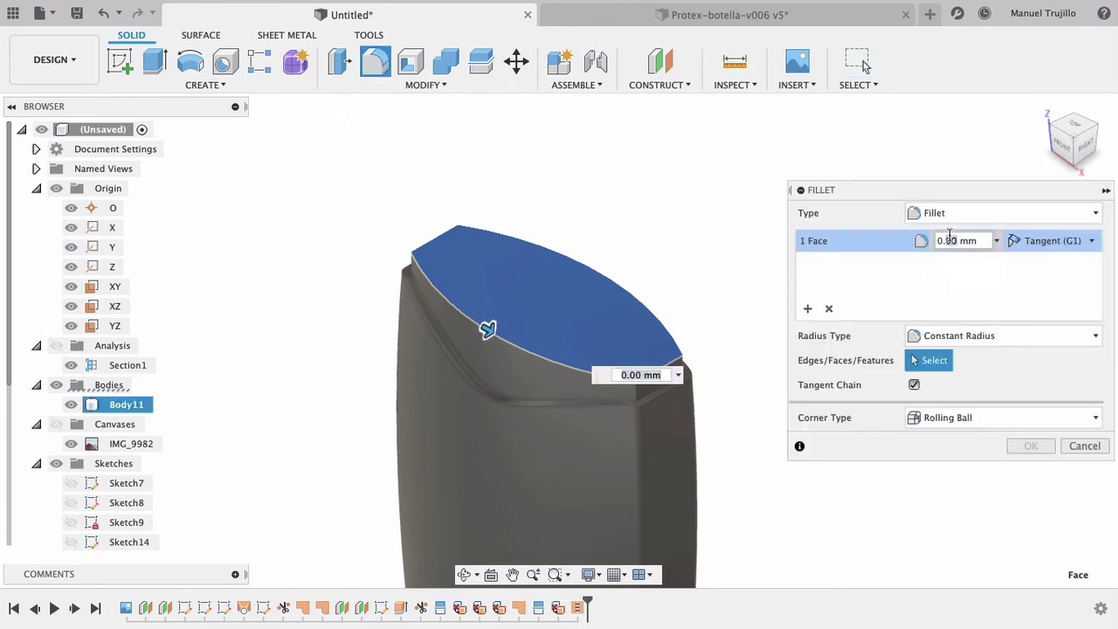
text(1)
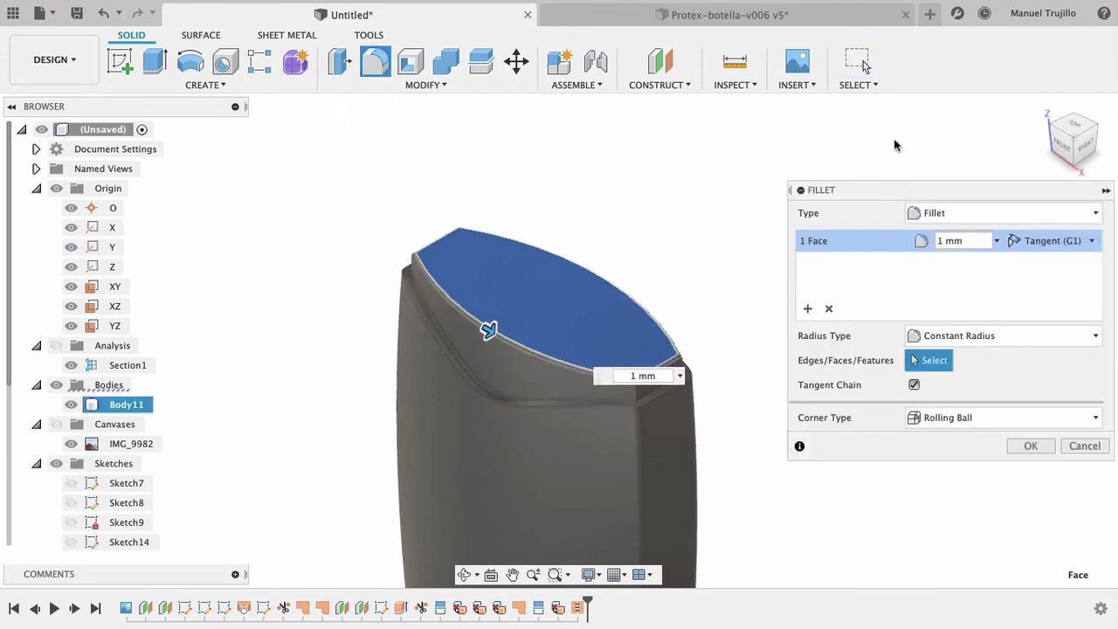
click(1030, 447)
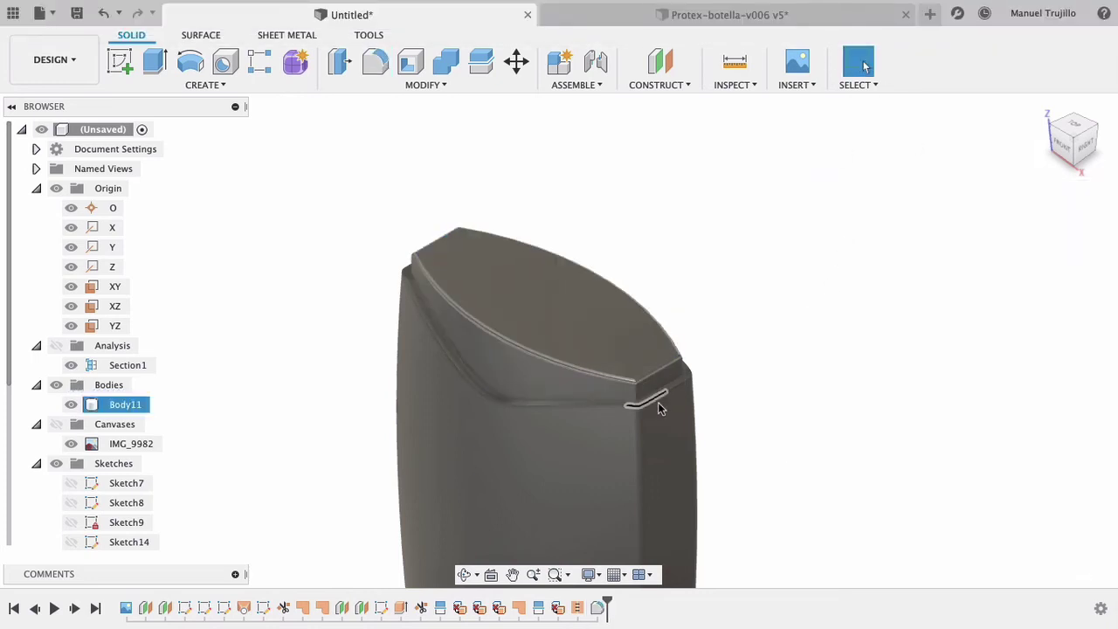
Zoom in on the cap step and start a fillet on its short vertical corner edges.
click(552, 574)
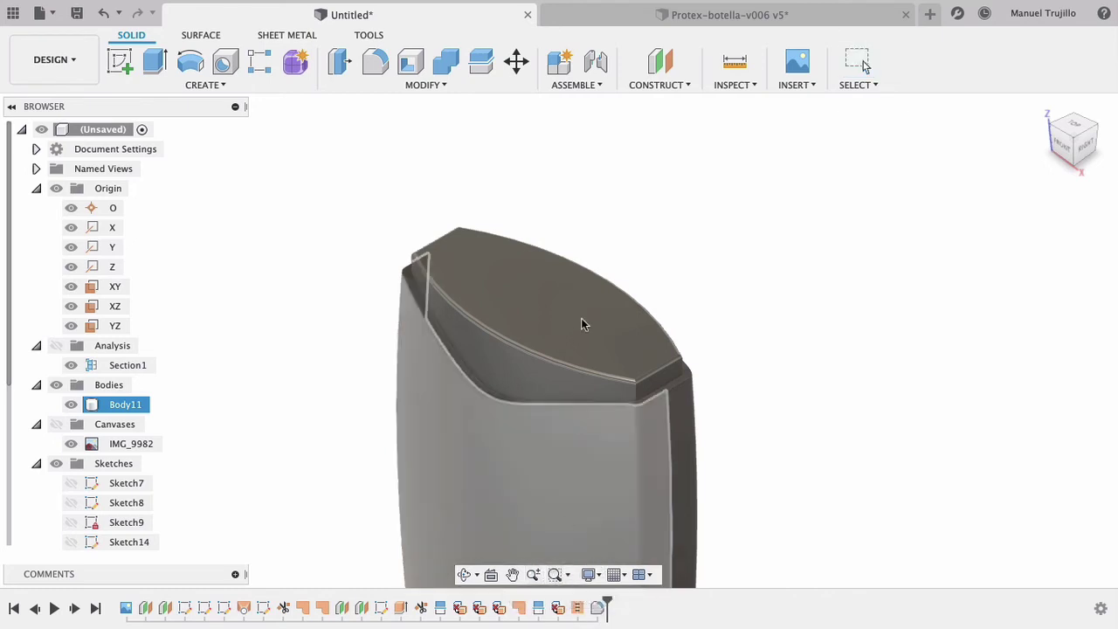
drag(581, 318, 728, 448)
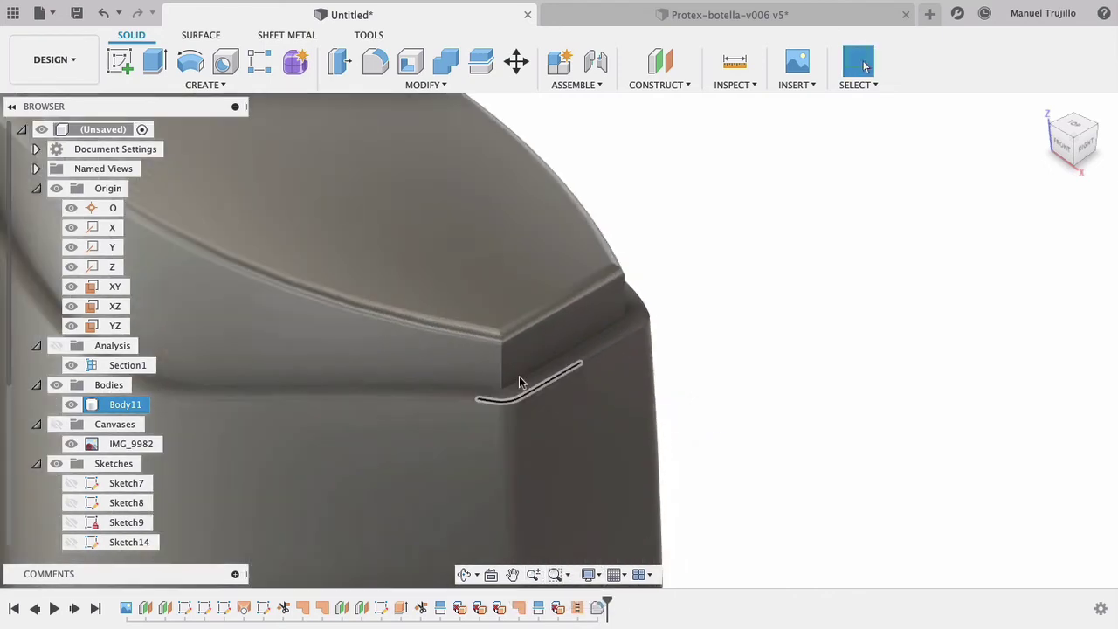
click(503, 370)
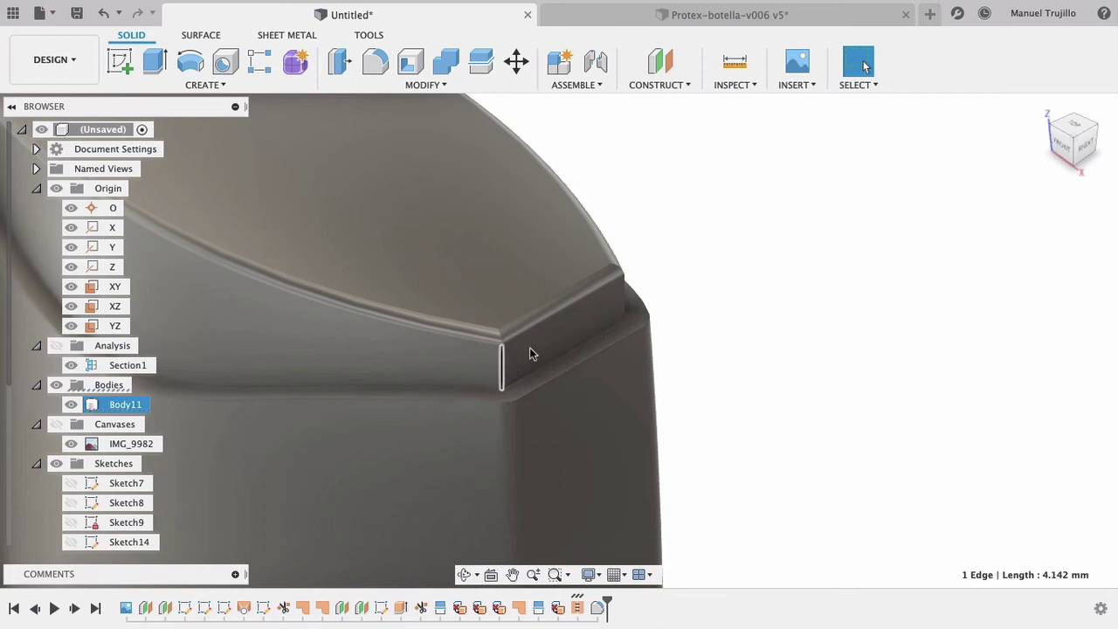
click(624, 299)
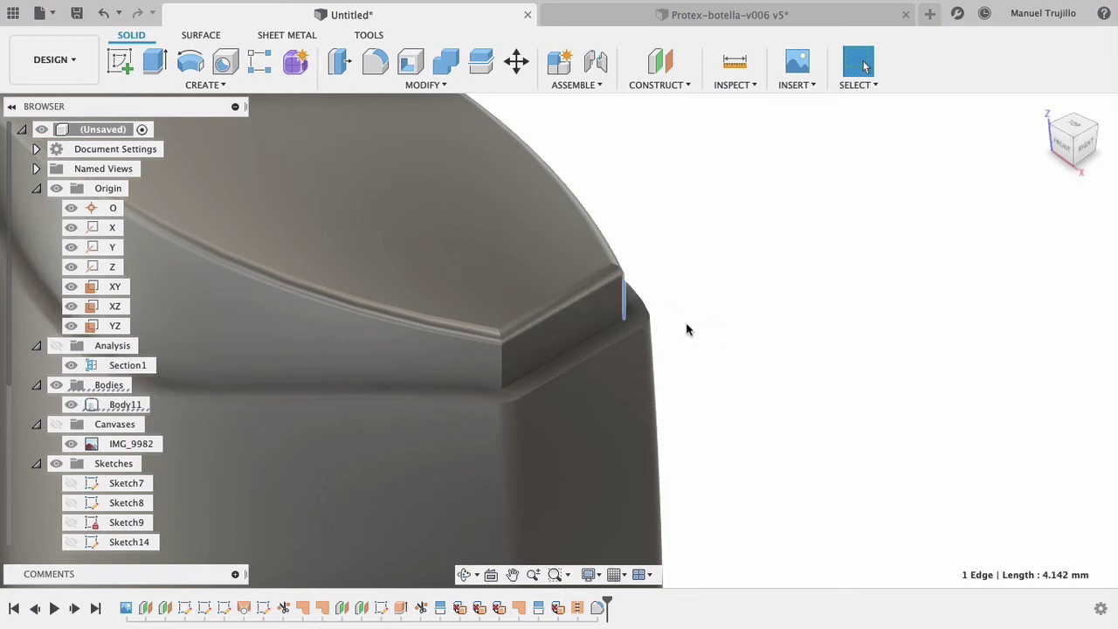
click(375, 62)
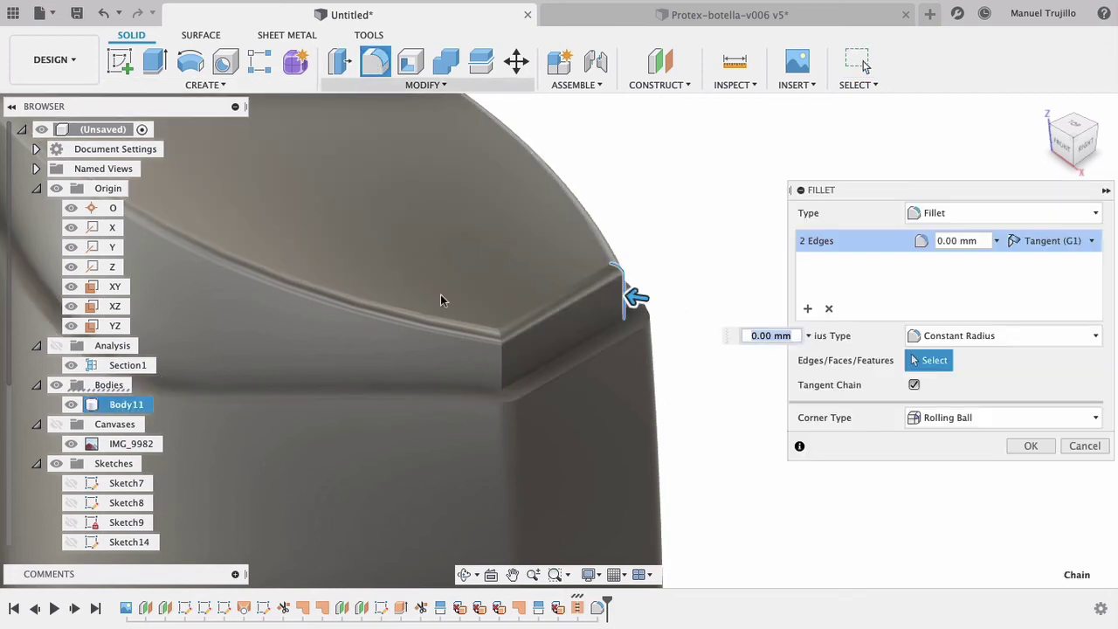
click(502, 360)
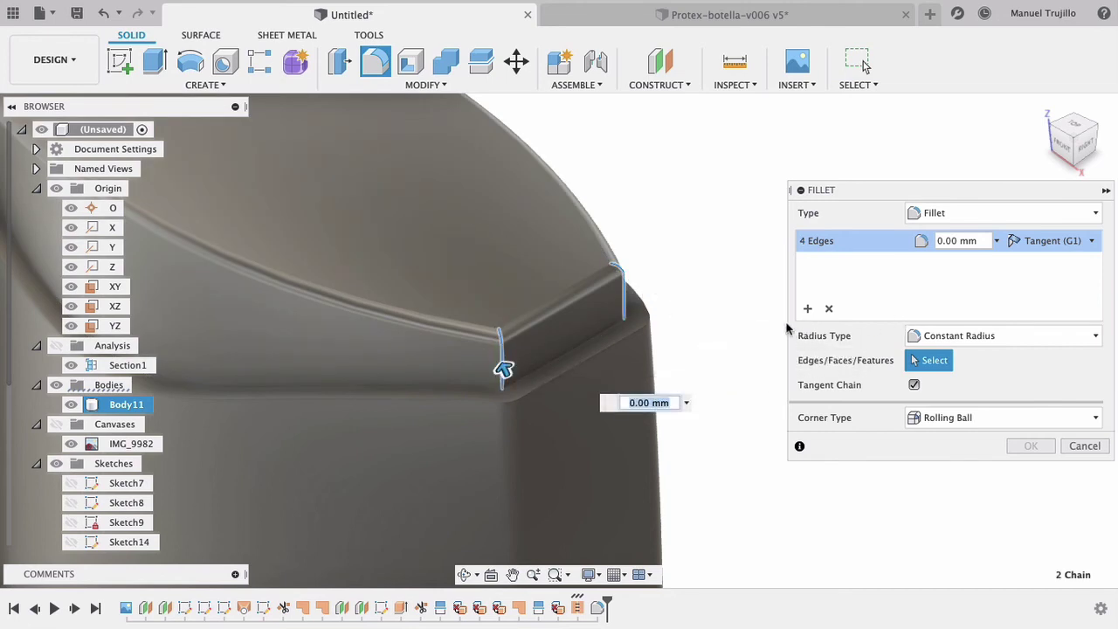
mouse_move(786, 328)
shift+middle_down()
mouse_move(705, 294)
mouse_move(260, 194)
shift+middle_up()
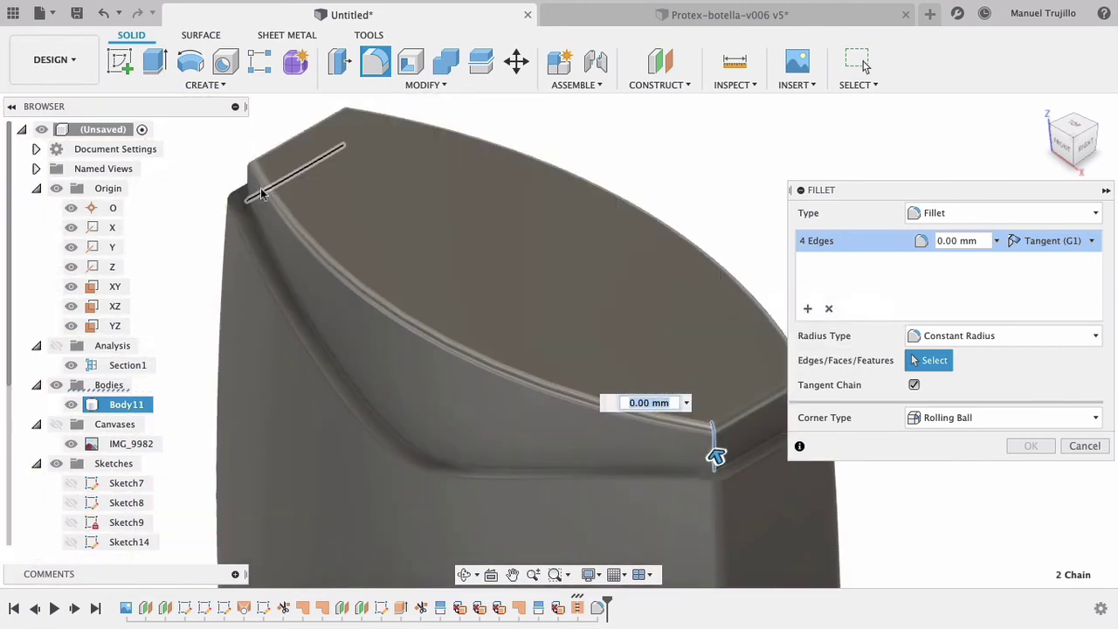
click(260, 194)
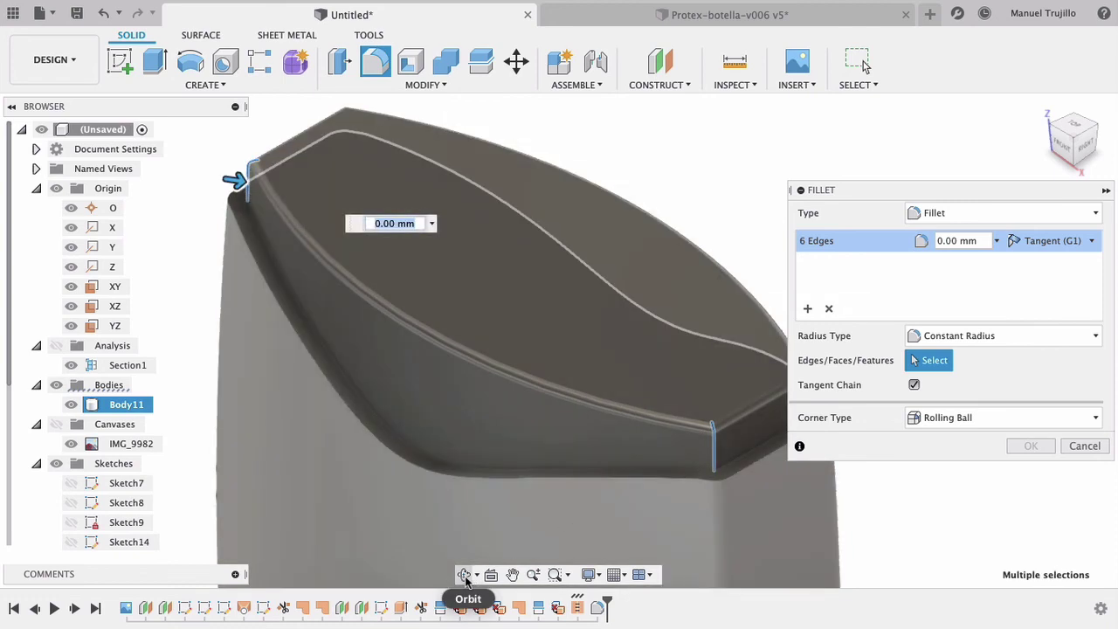
Add the remaining corner edges, apply a 1 mm radius to all eight, and return Home.
click(465, 577)
drag(452, 153, 454, 285)
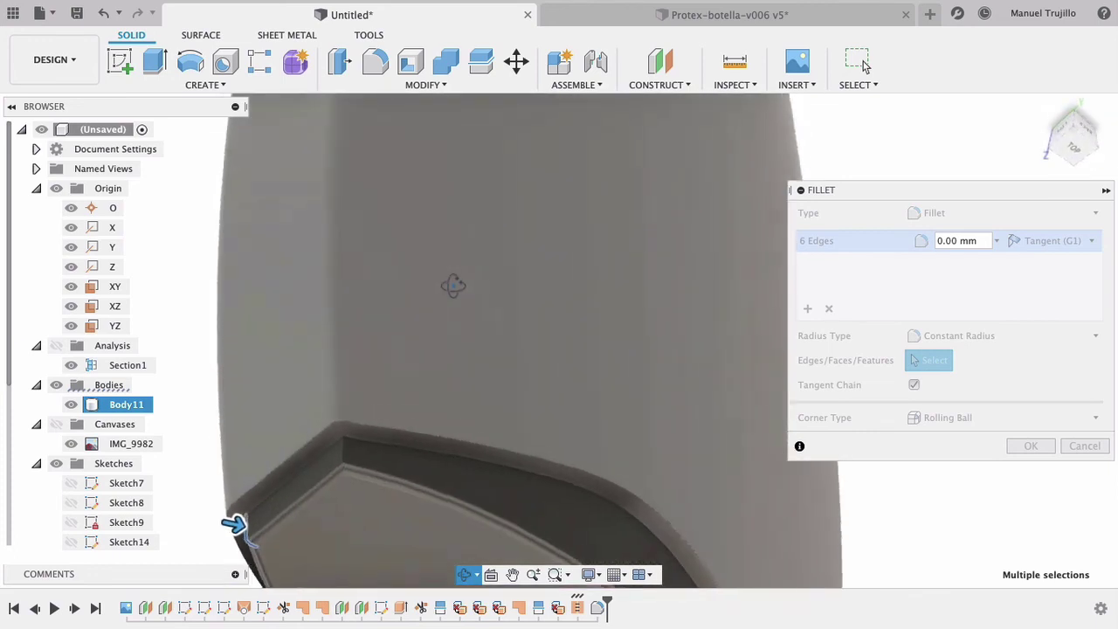
key(Escape)
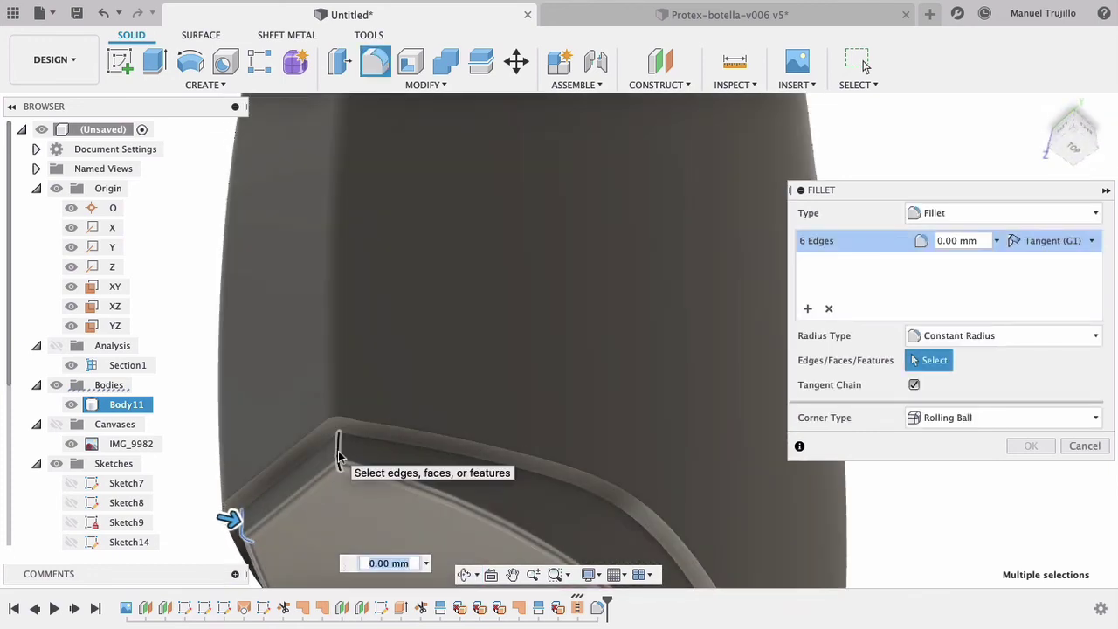
click(339, 456)
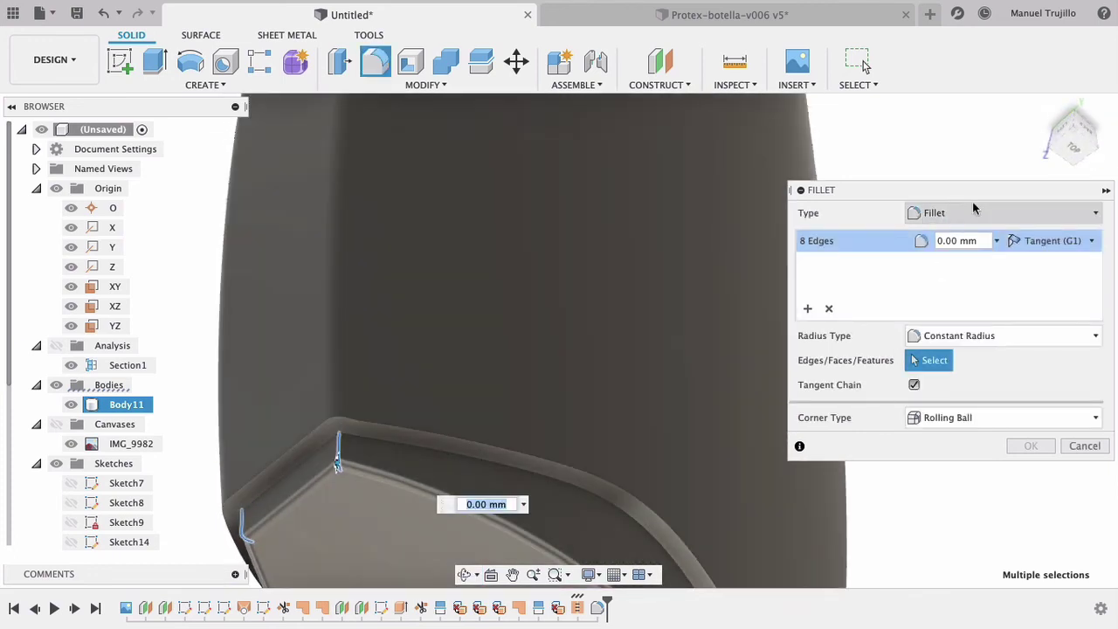
text(1)
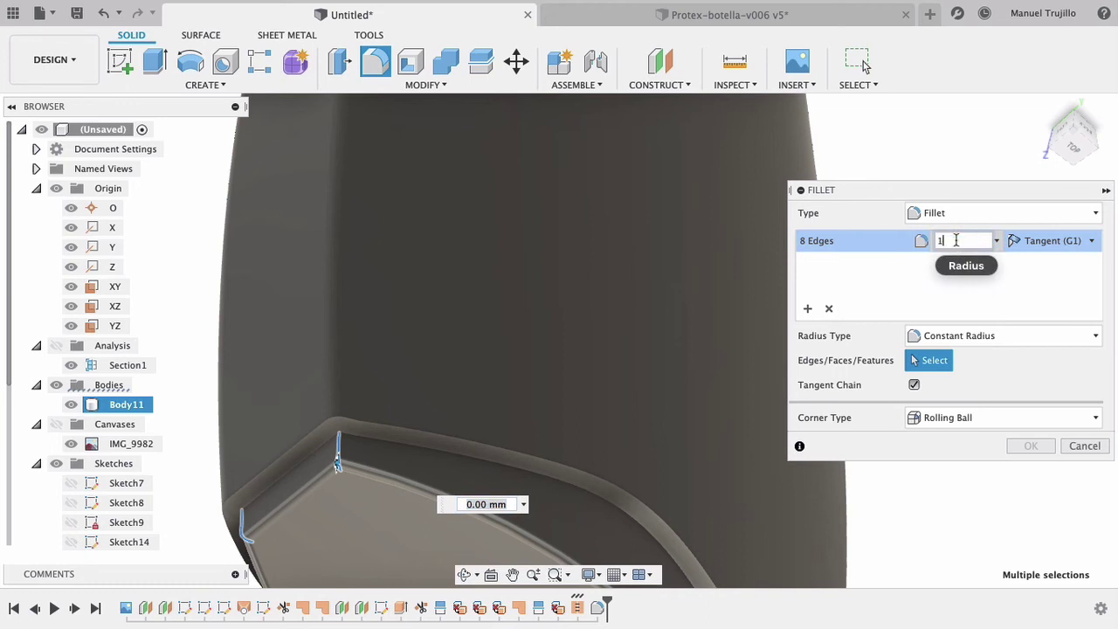
click(1031, 447)
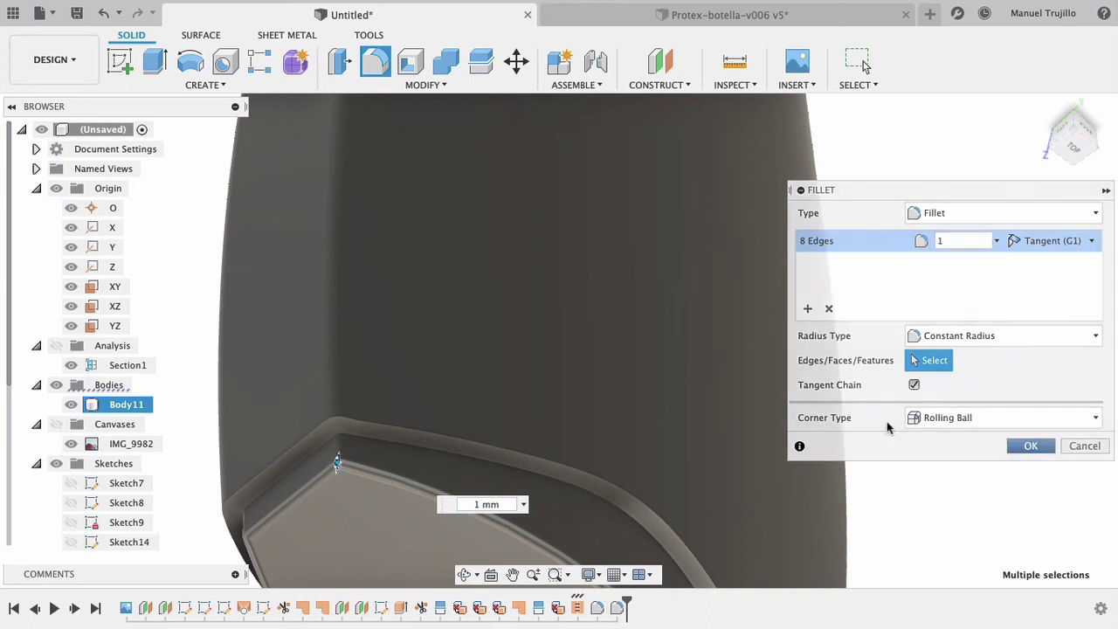
scroll(884, 476, up, 1)
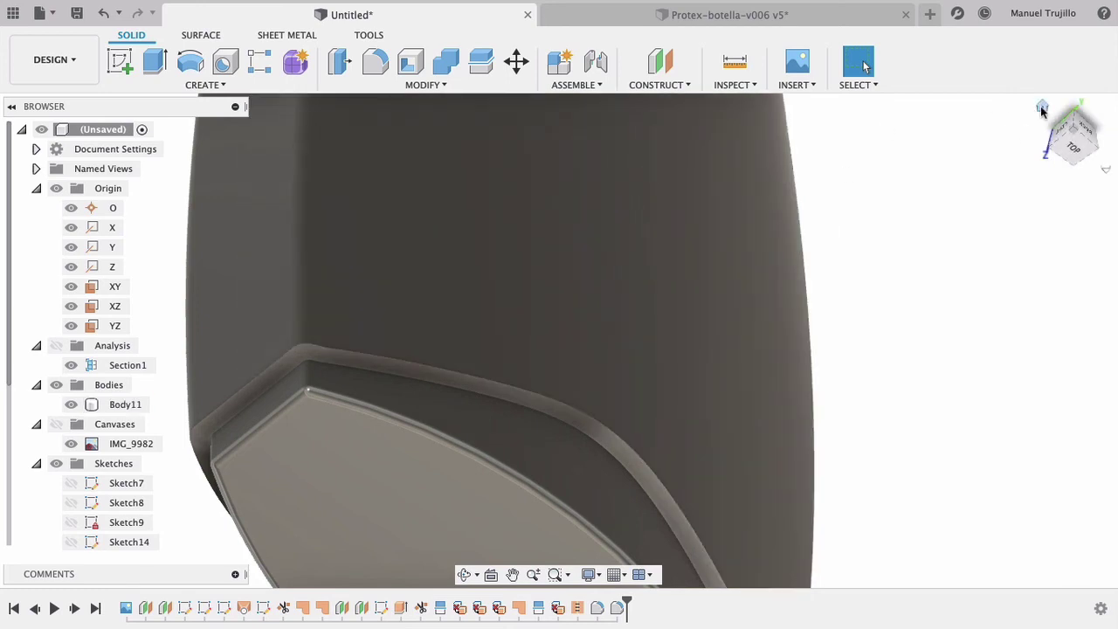
click(1042, 110)
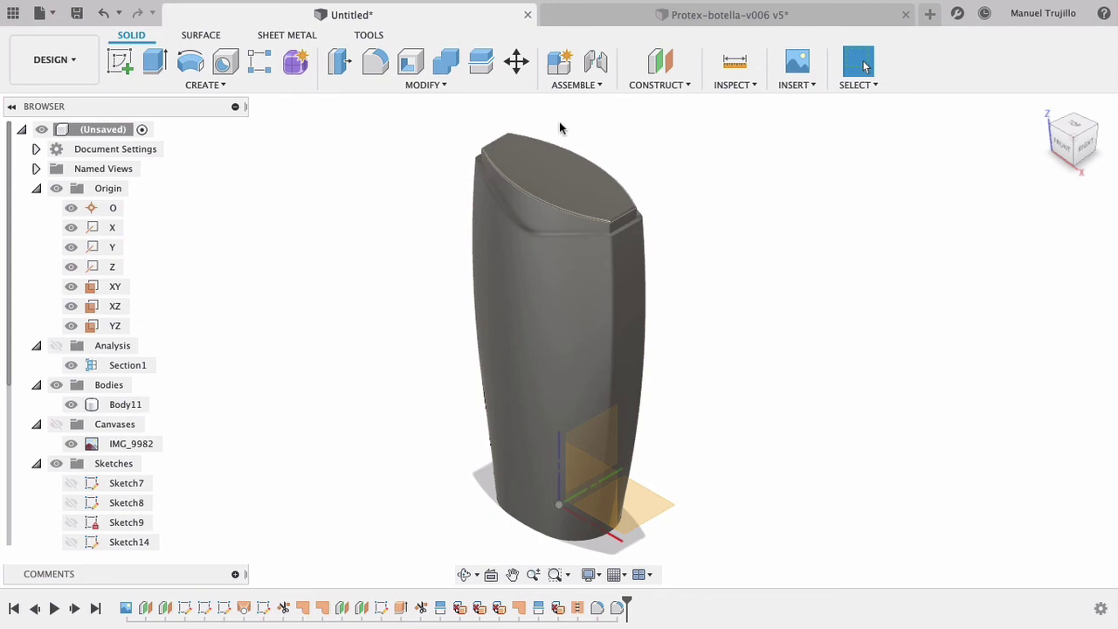
Start a sketch on the cap's top face and draw a circle centred at the origin.
click(560, 170)
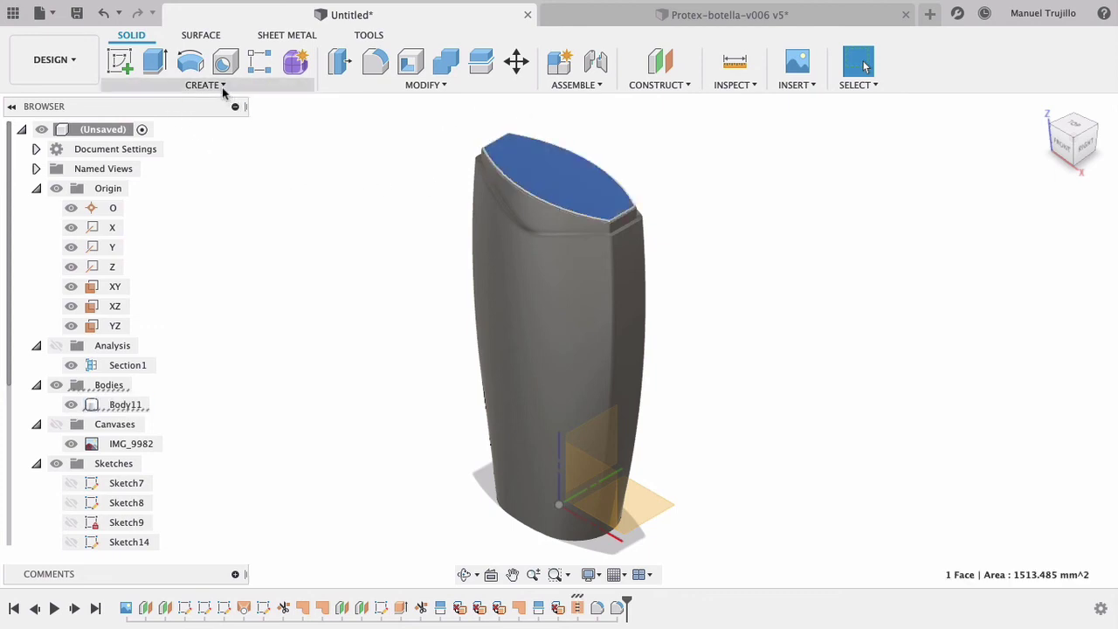
click(120, 61)
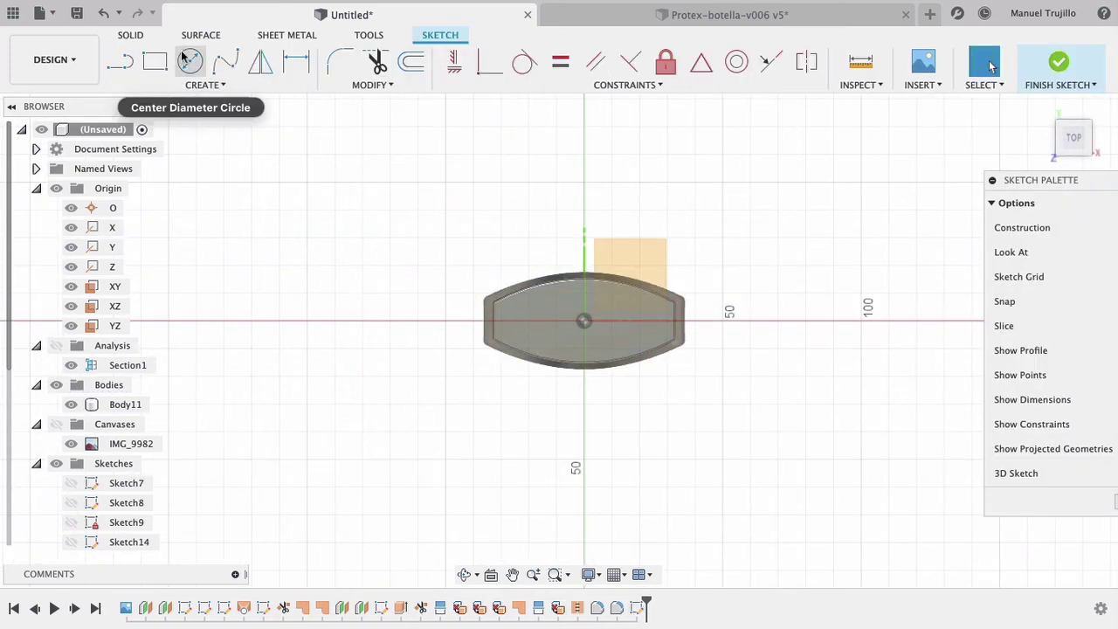
click(584, 323)
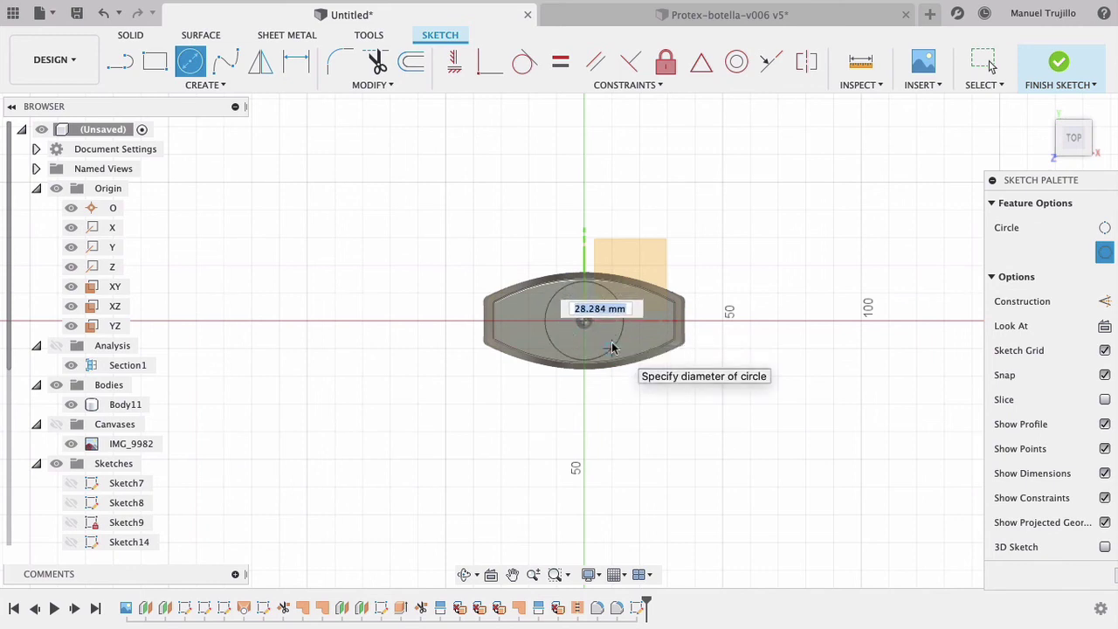
click(606, 315)
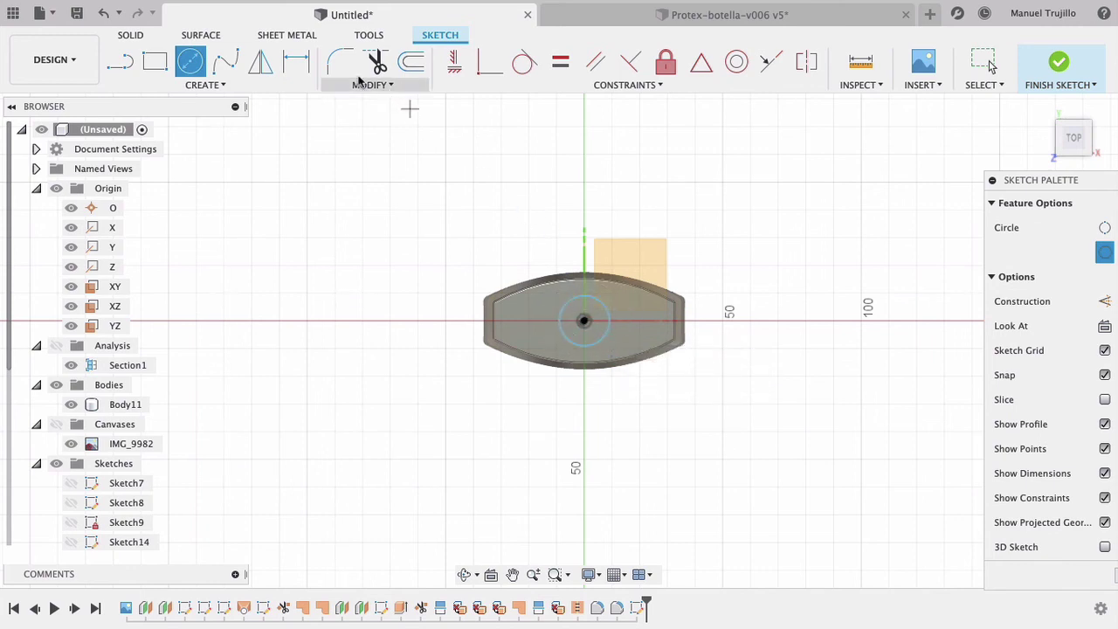
Dimension the circle to a 23 mm diameter and finish the sketch.
click(296, 59)
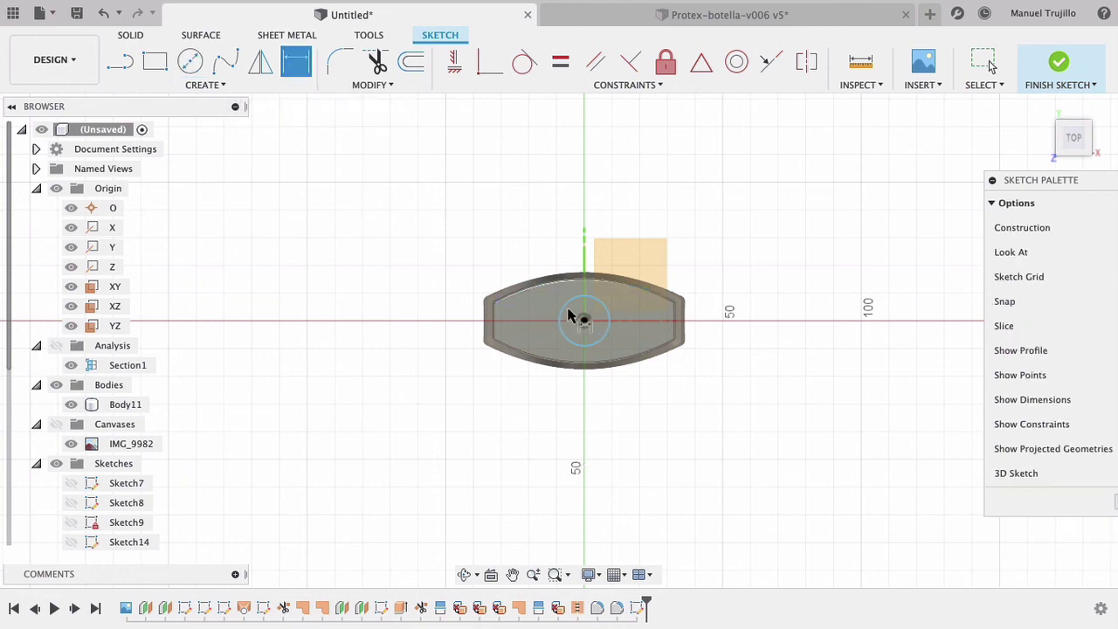
click(569, 316)
click(525, 254)
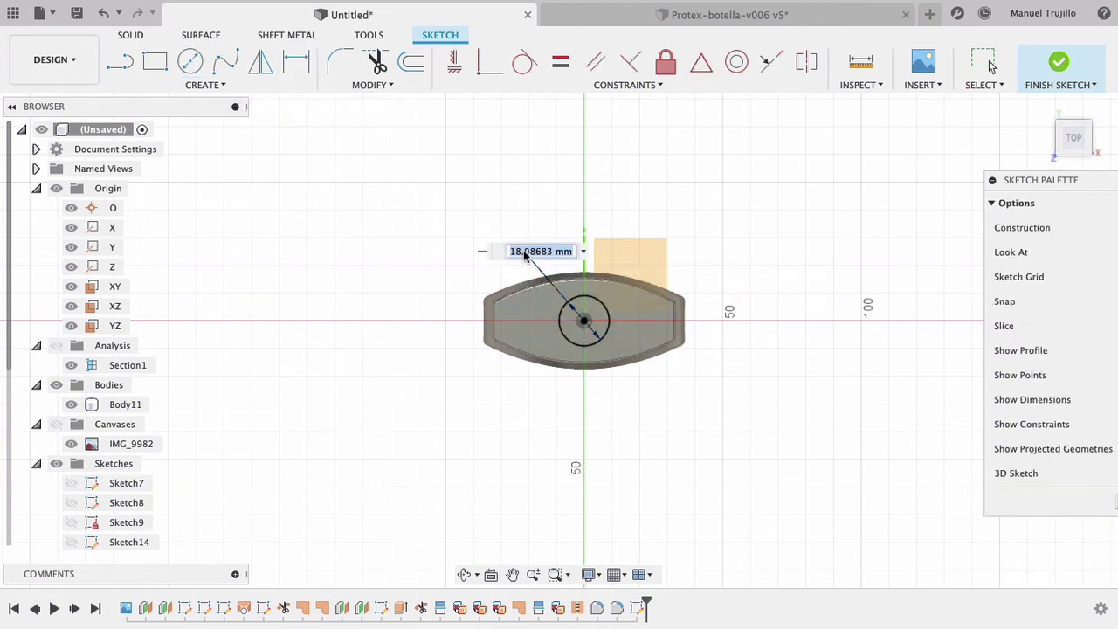
text(23)
key(Return)
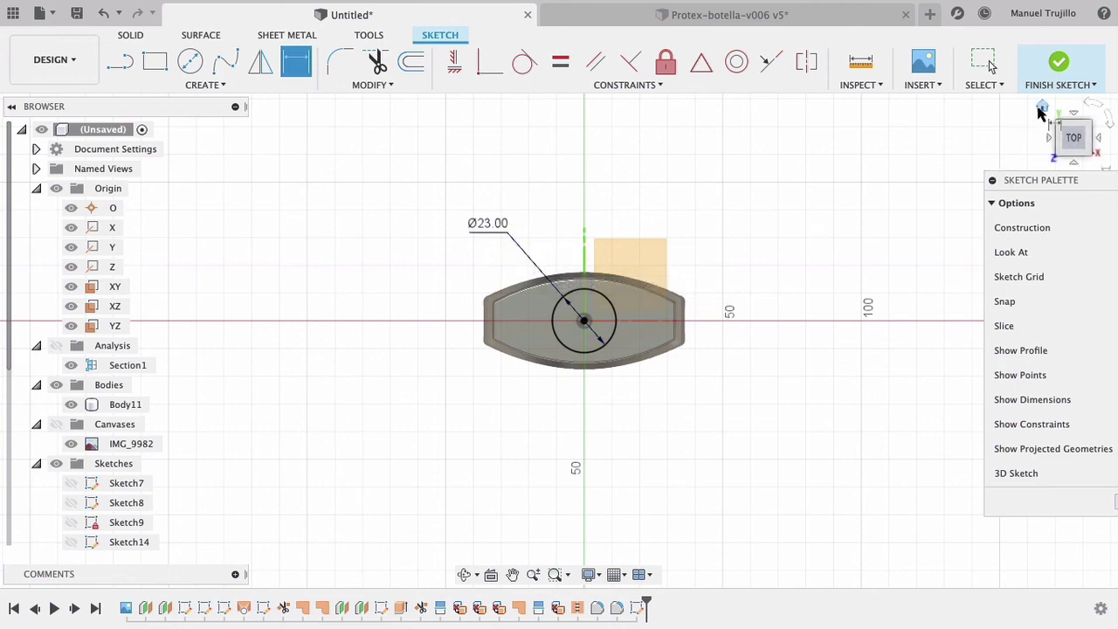
mouse_move(1045, 126)
mouse_down()
mouse_move(880, 212)
mouse_move(700, 228)
mouse_up()
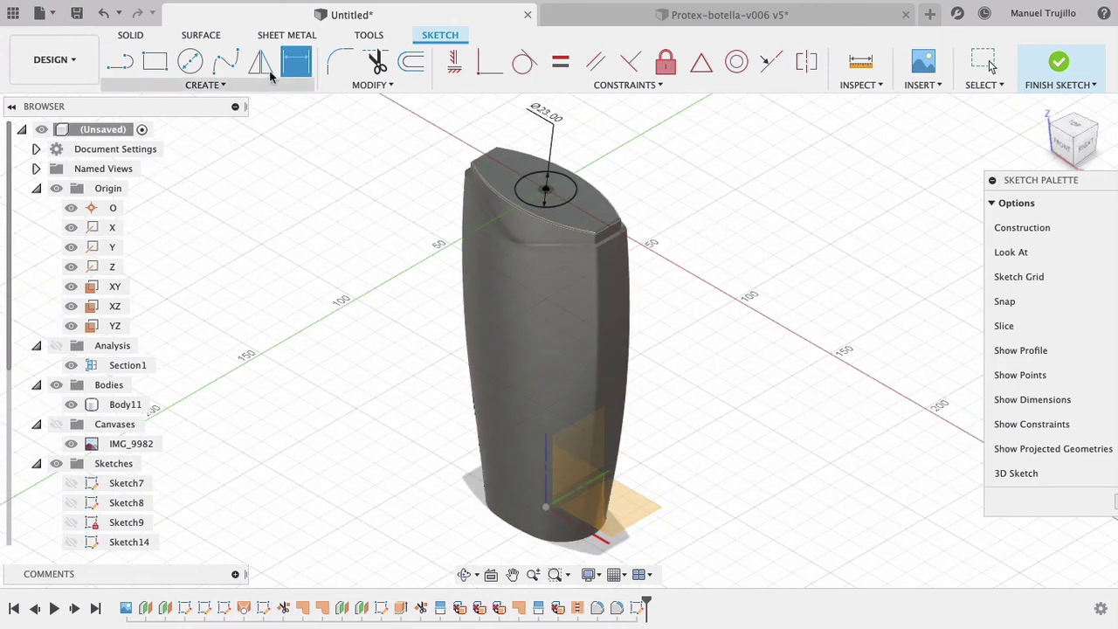
click(1043, 72)
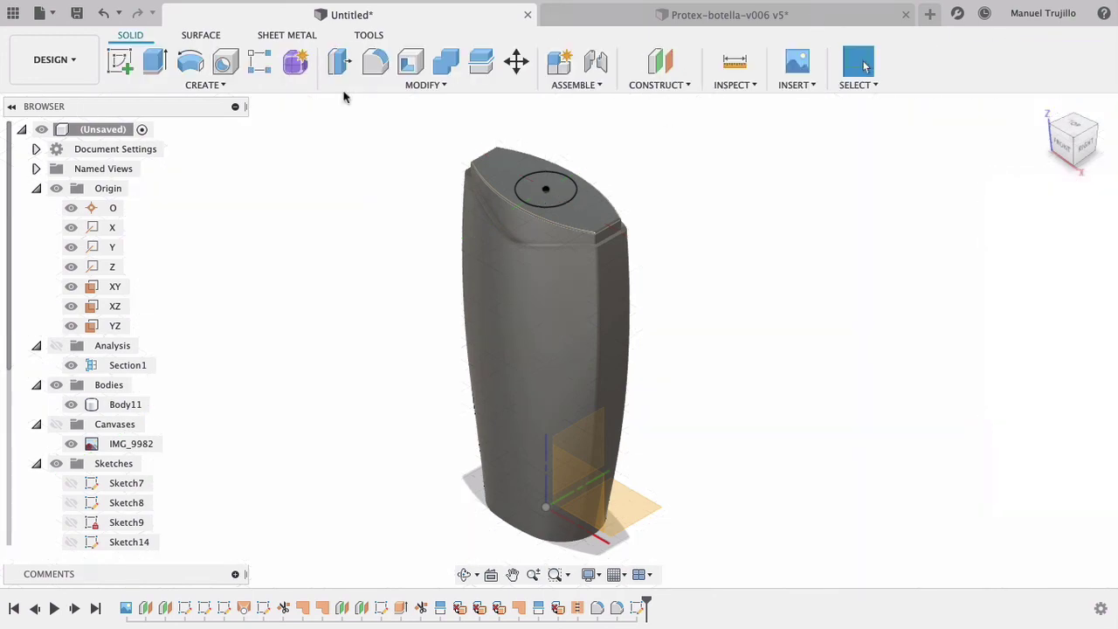
Extrude the 23 mm circle 17 mm upward, joining a cylindrical neck onto the cap.
click(153, 61)
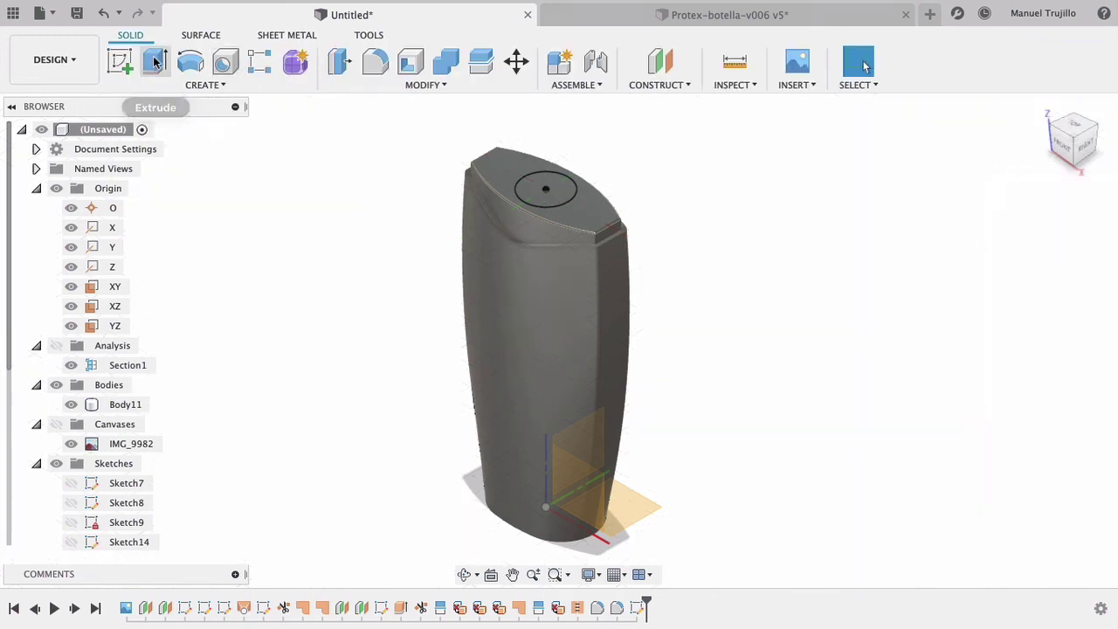
click(570, 200)
text(1)
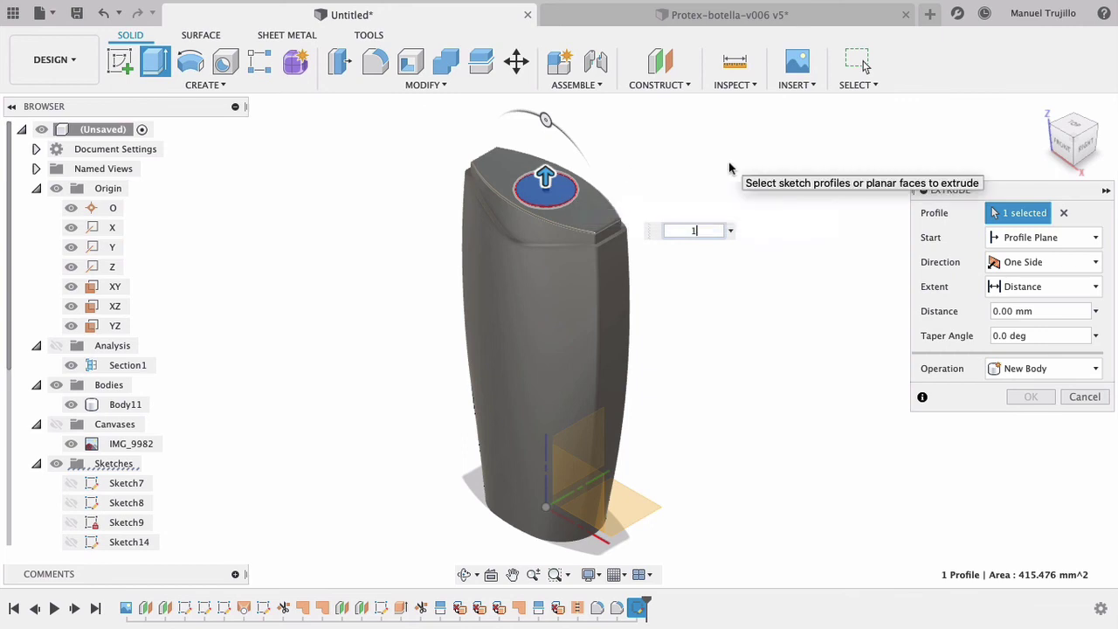
text(7)
key(Return)
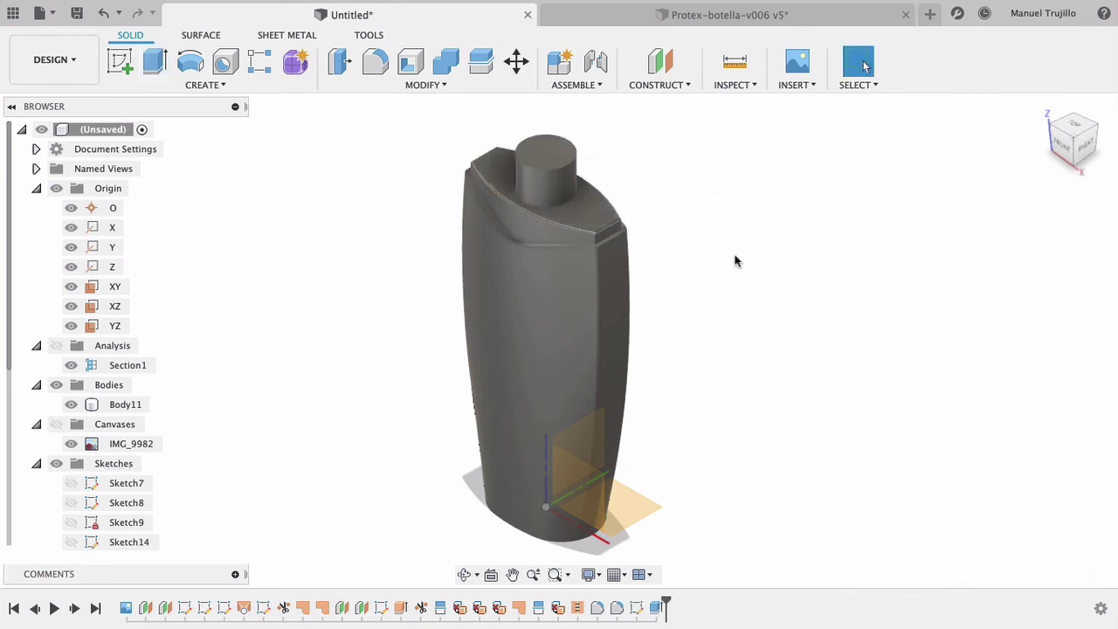
click(410, 65)
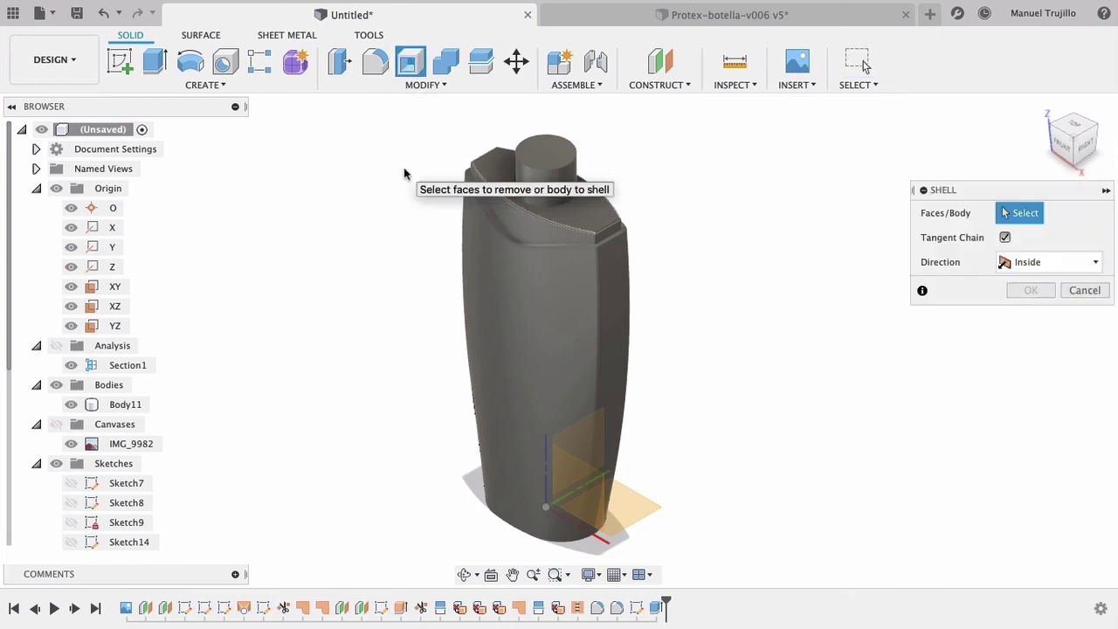
Shell the bottle to 1 mm inside thickness, removing the neck's top face to open the mouth.
click(542, 147)
click(1041, 261)
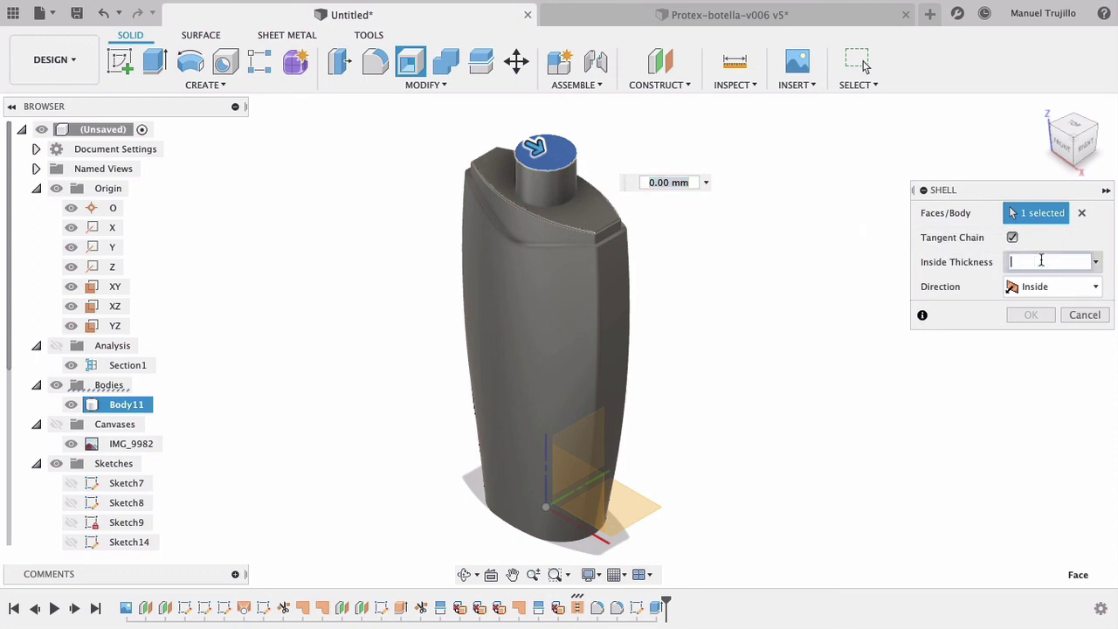
text(1)
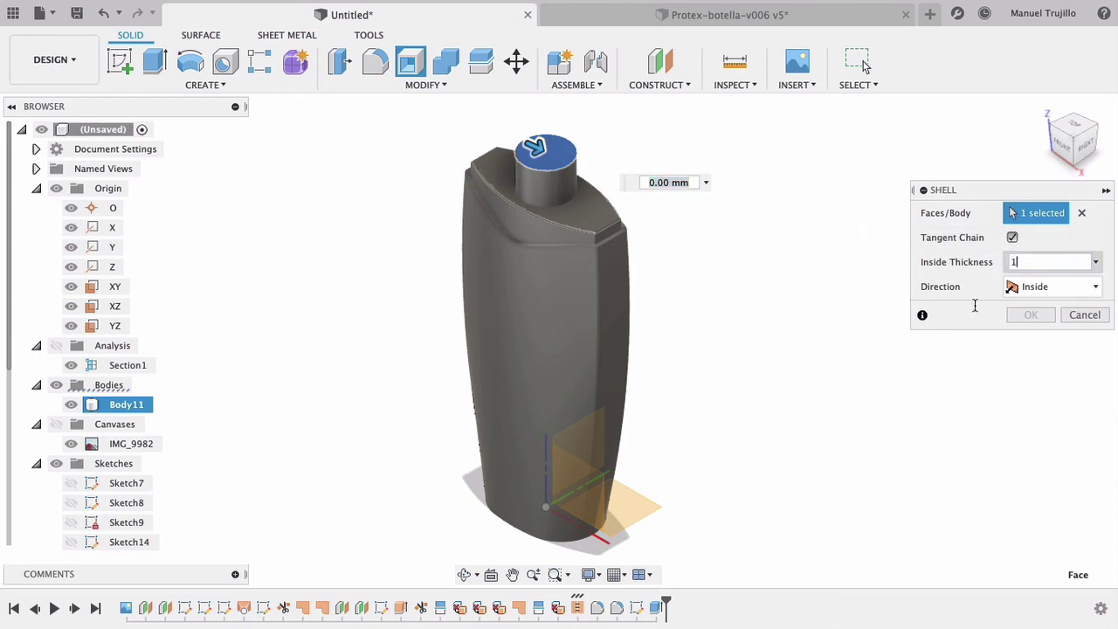
key(Return)
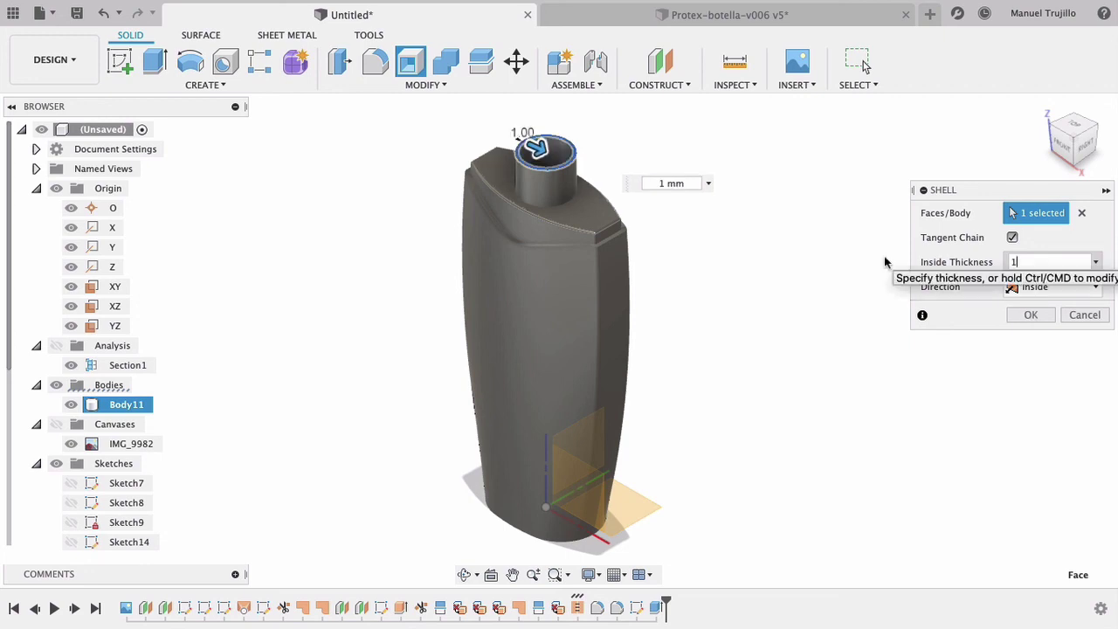
click(1031, 315)
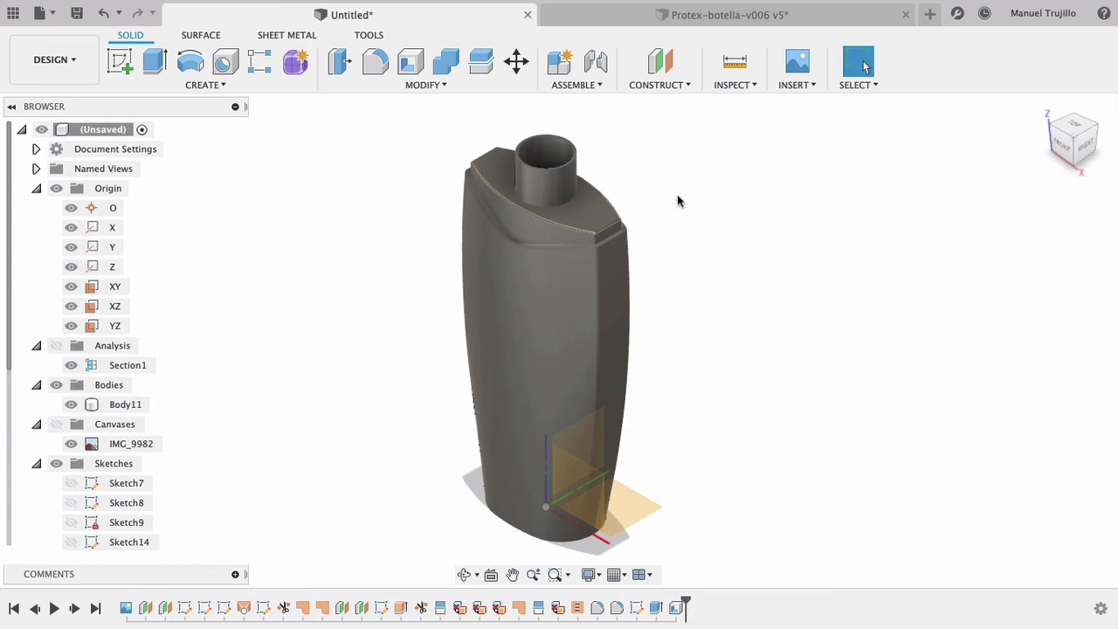
click(564, 205)
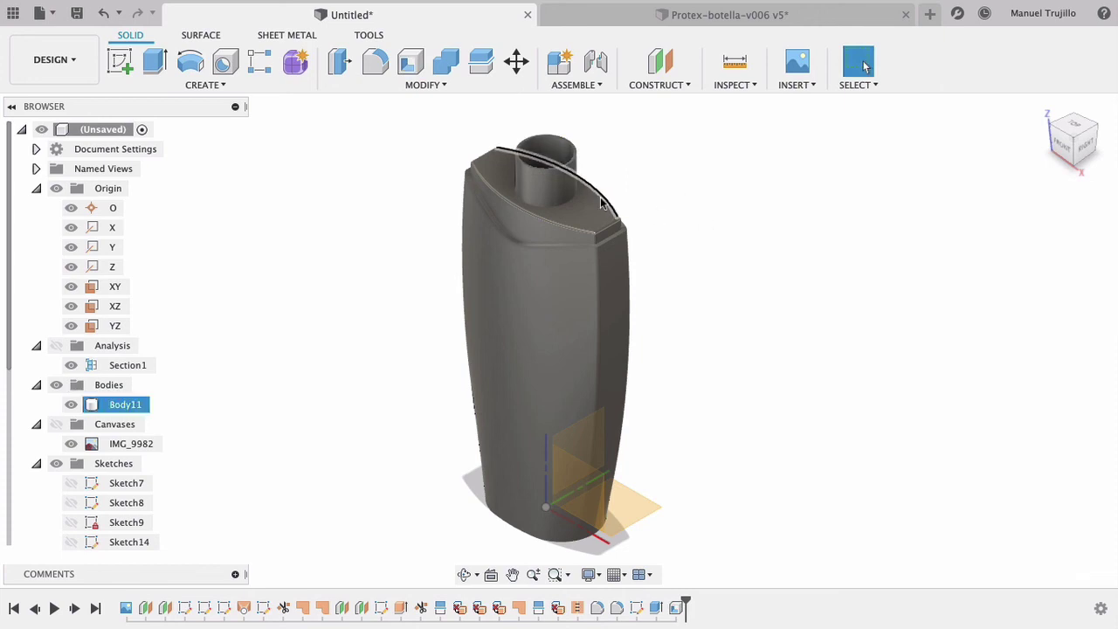
Fillet the circular edge at the neck's base with a 1 mm radius.
click(549, 211)
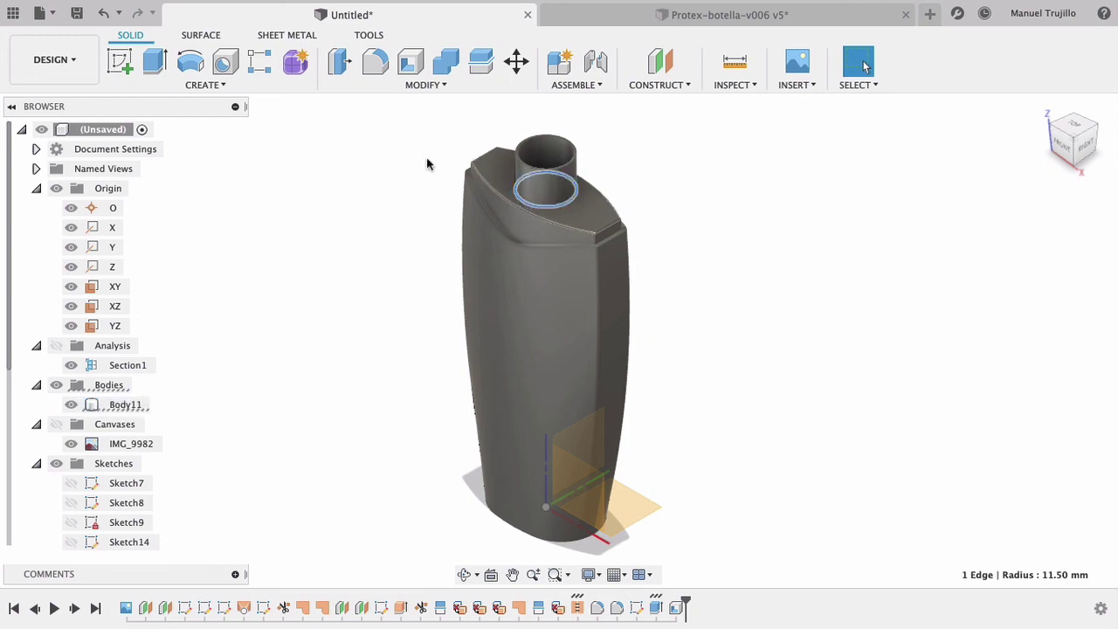
click(375, 63)
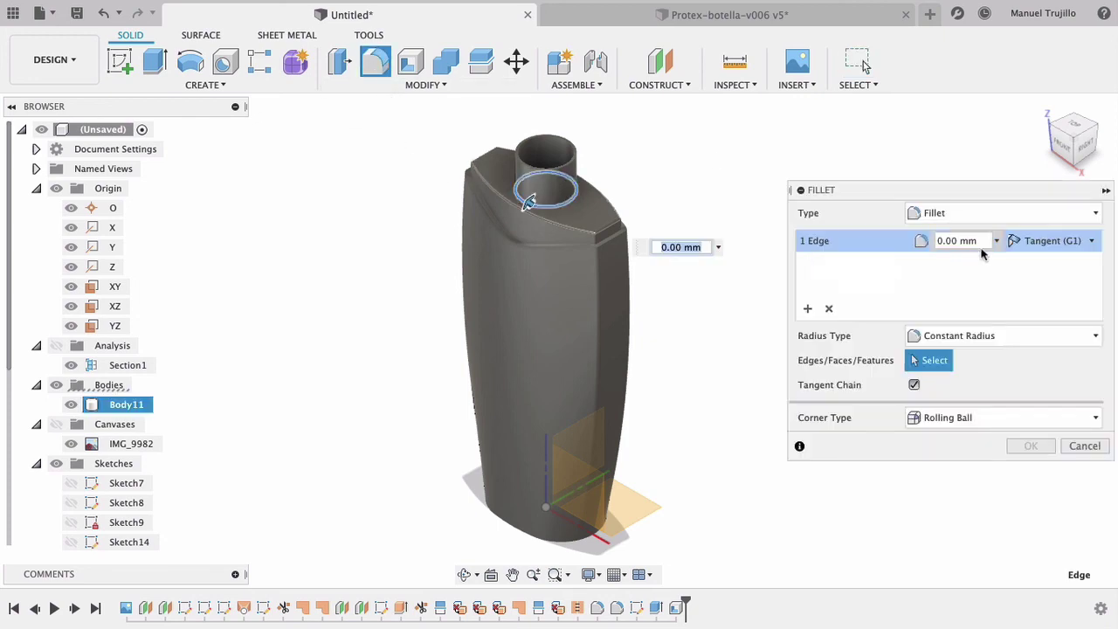
click(958, 240)
text(0)
key(BackSpace)
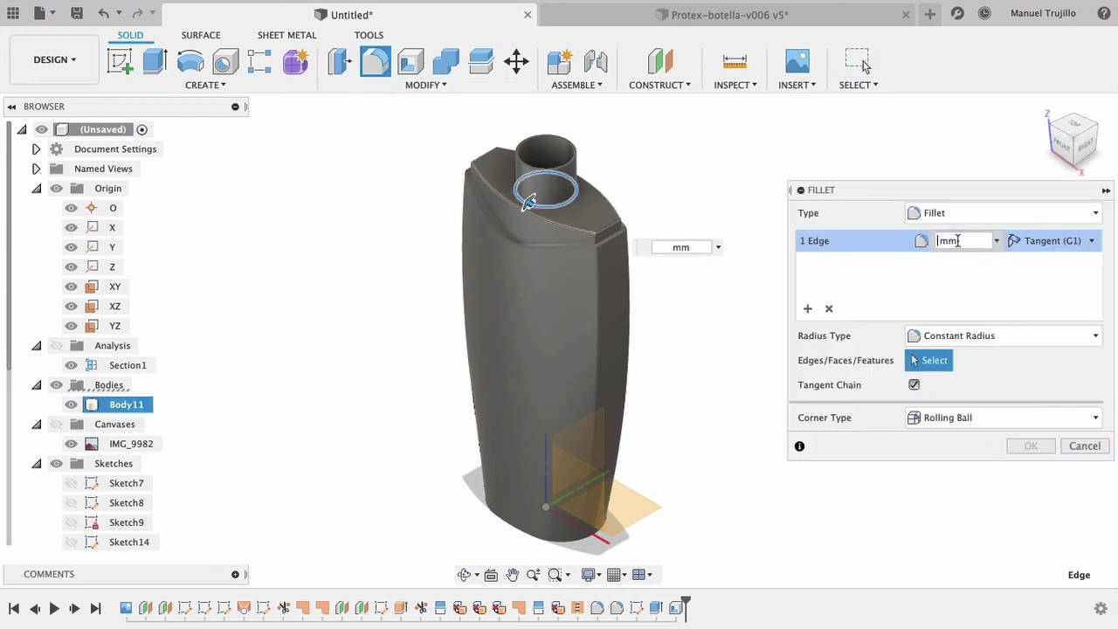
text(1)
click(1020, 444)
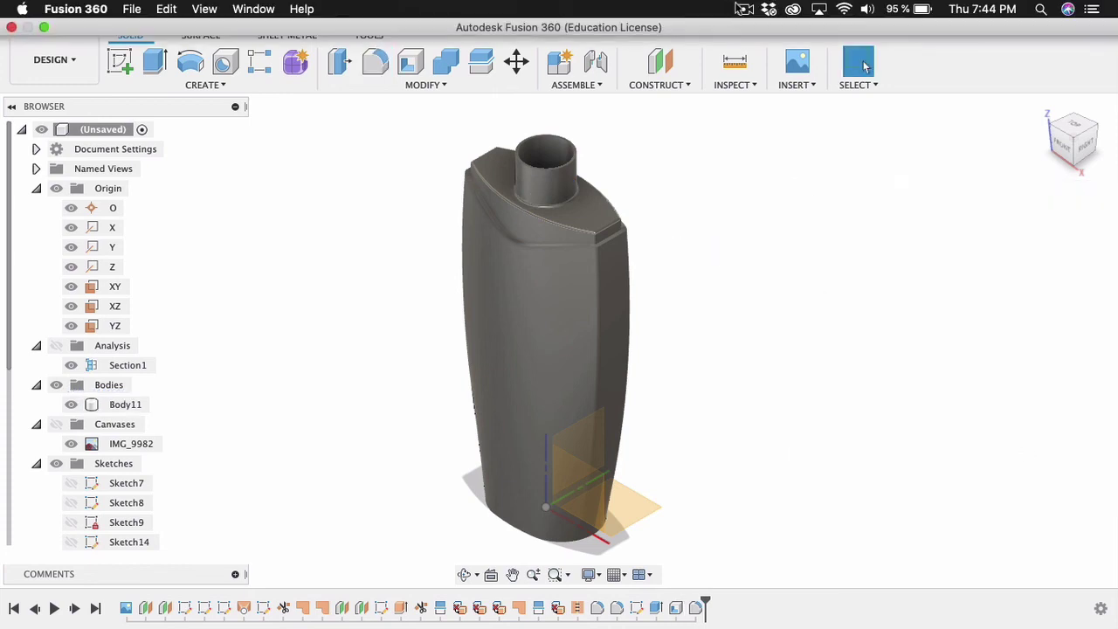
click(744, 9)
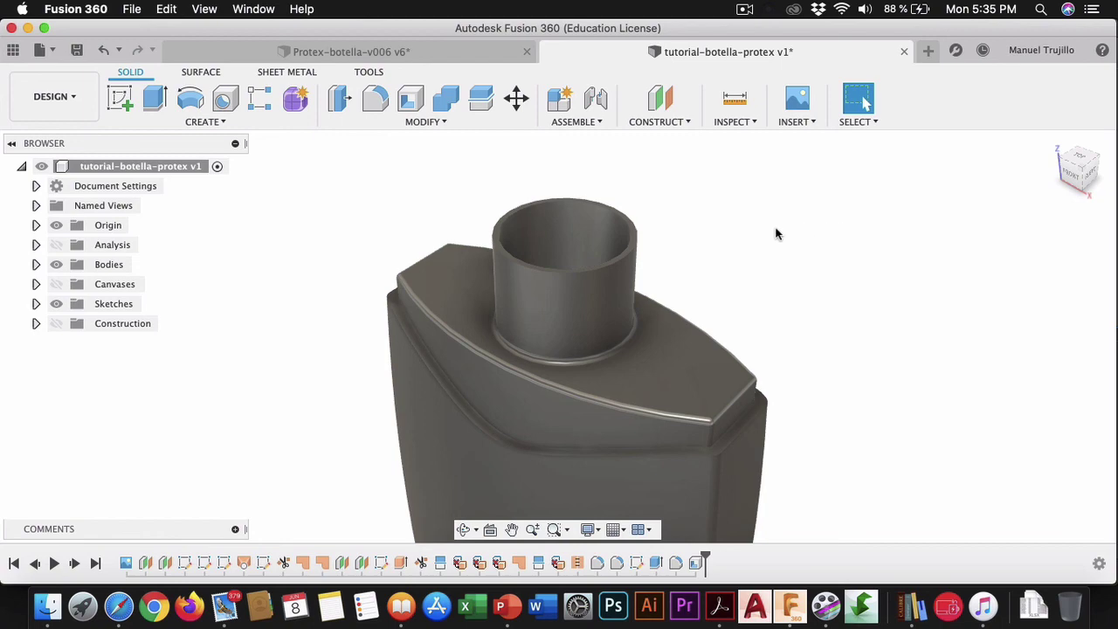
Open the CREATE dropdown in the Solid toolbar.
click(218, 124)
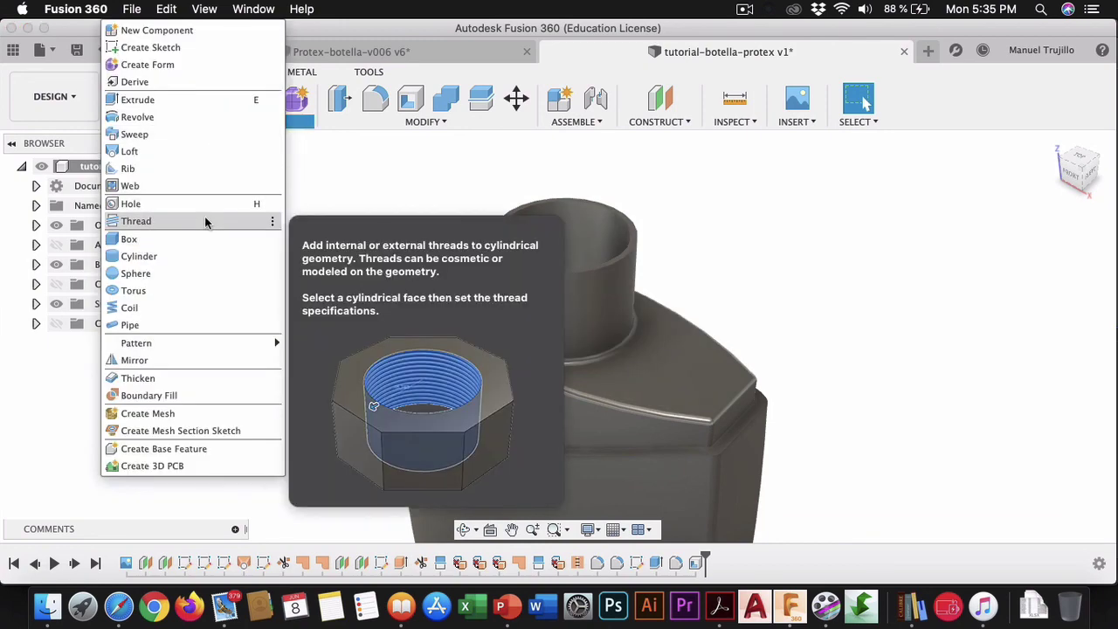
Add a thread on the neck's outer face, not full length, with a 2.5 mm offset.
click(205, 221)
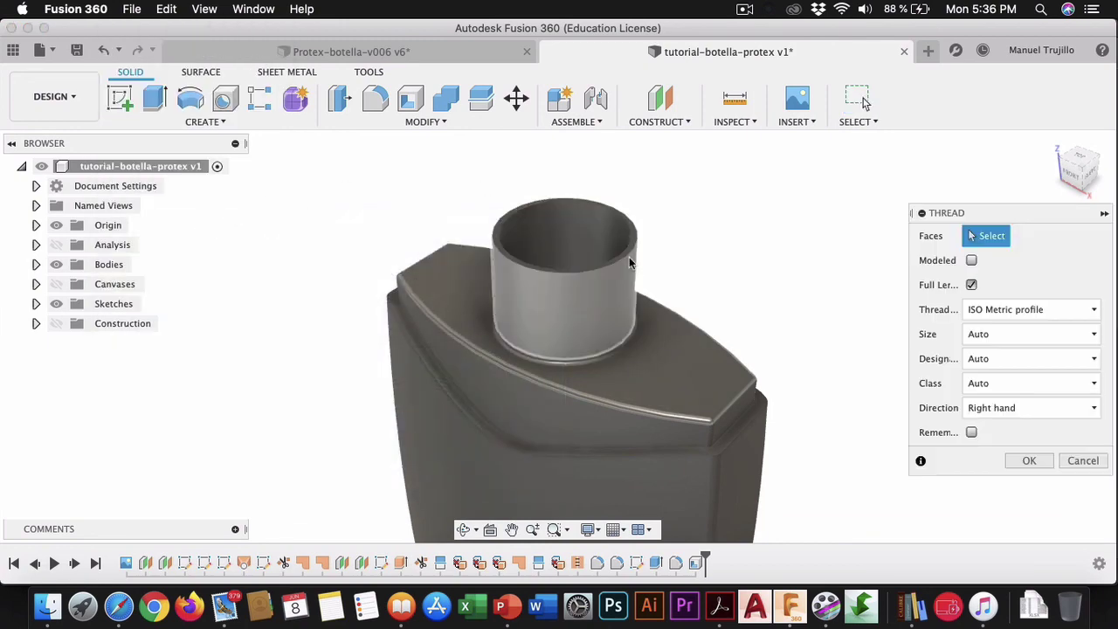
click(602, 306)
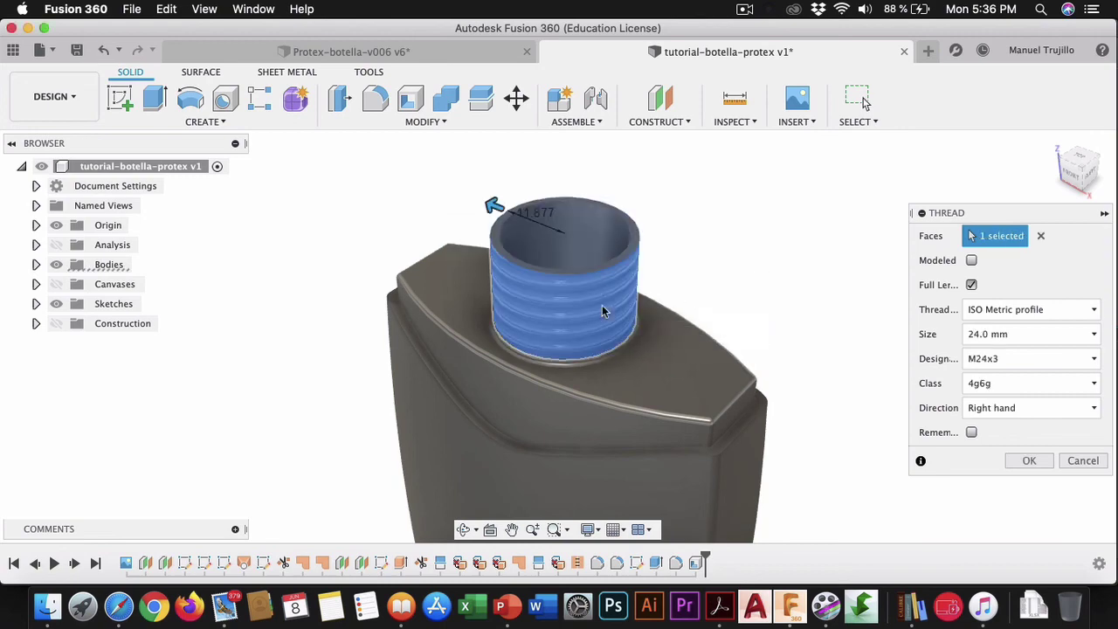
click(972, 285)
click(987, 310)
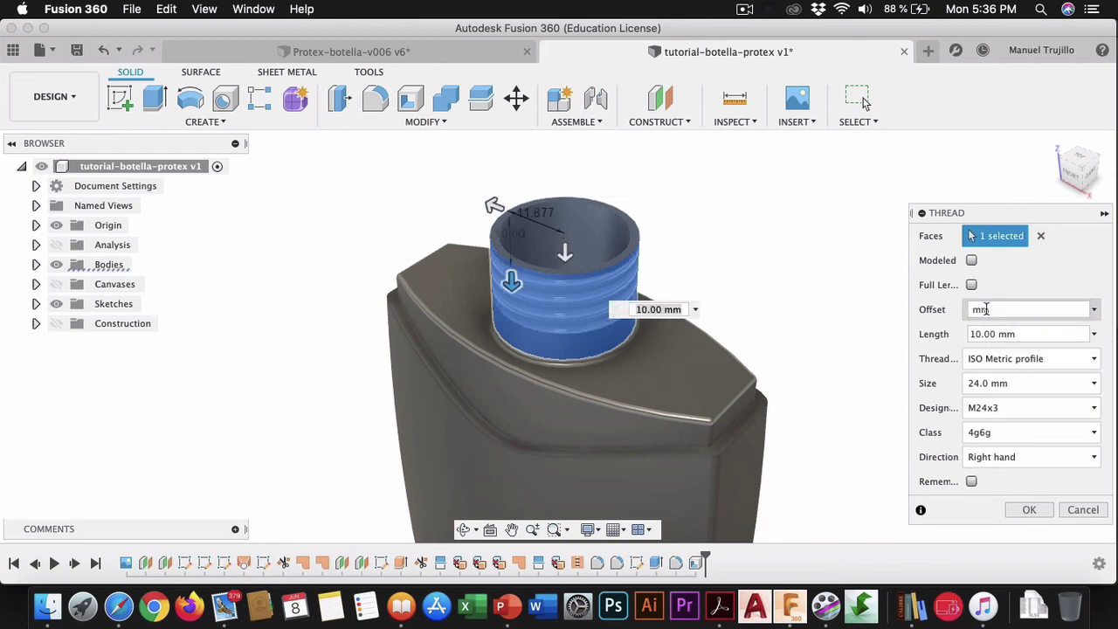
text(2.5)
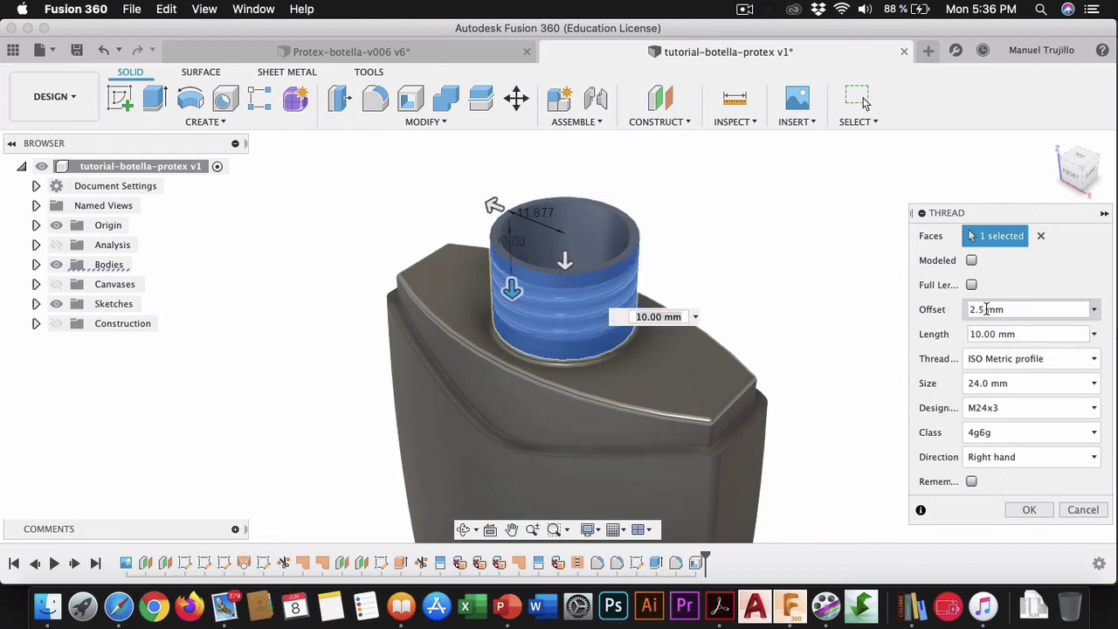
Make the thread ISO Metric M24x3, class 6g, at 24 mm size, and confirm it.
click(997, 433)
click(996, 473)
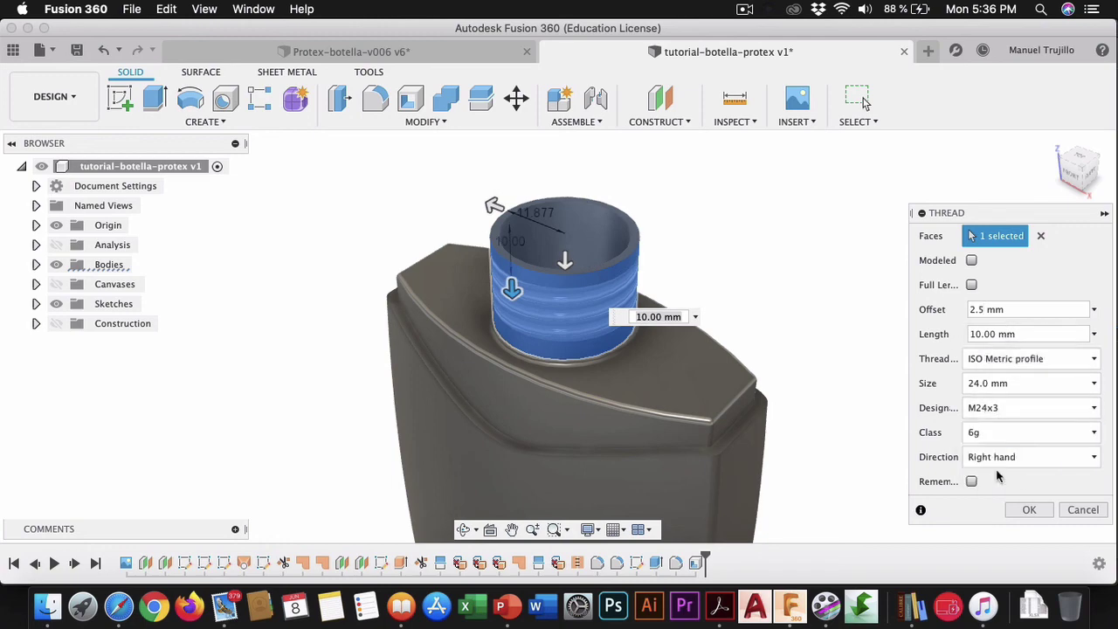
click(1042, 385)
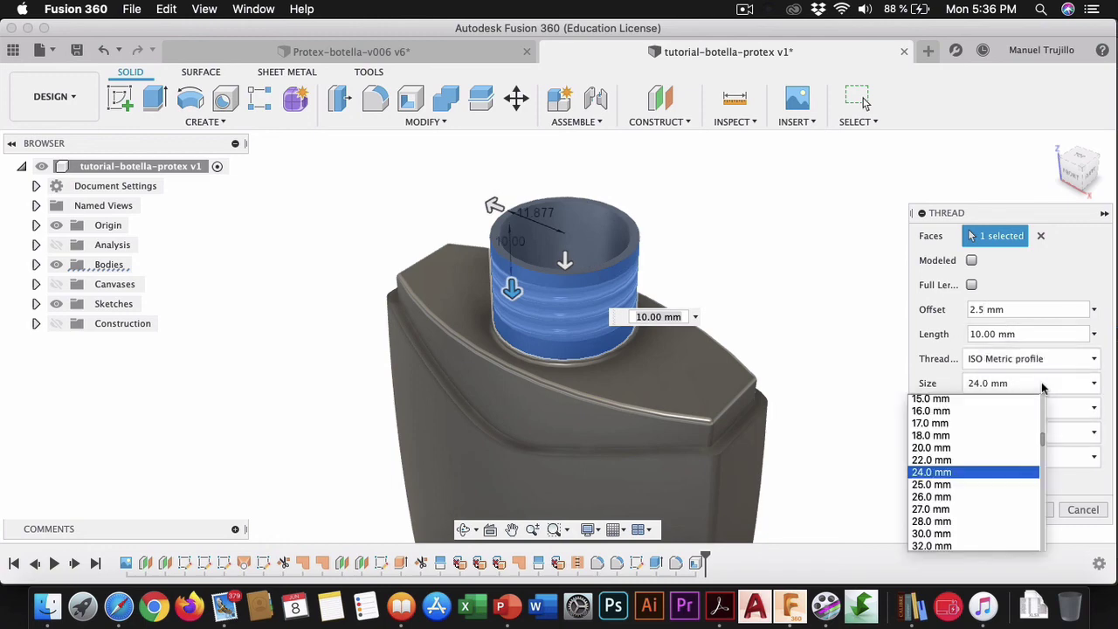
click(976, 437)
click(1024, 362)
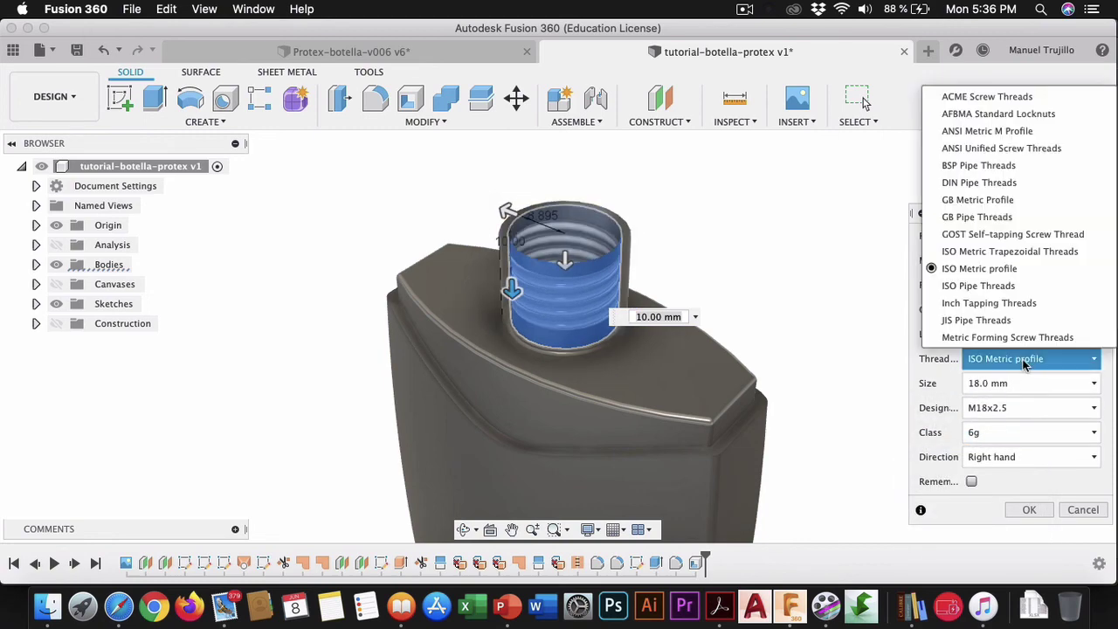
click(1020, 385)
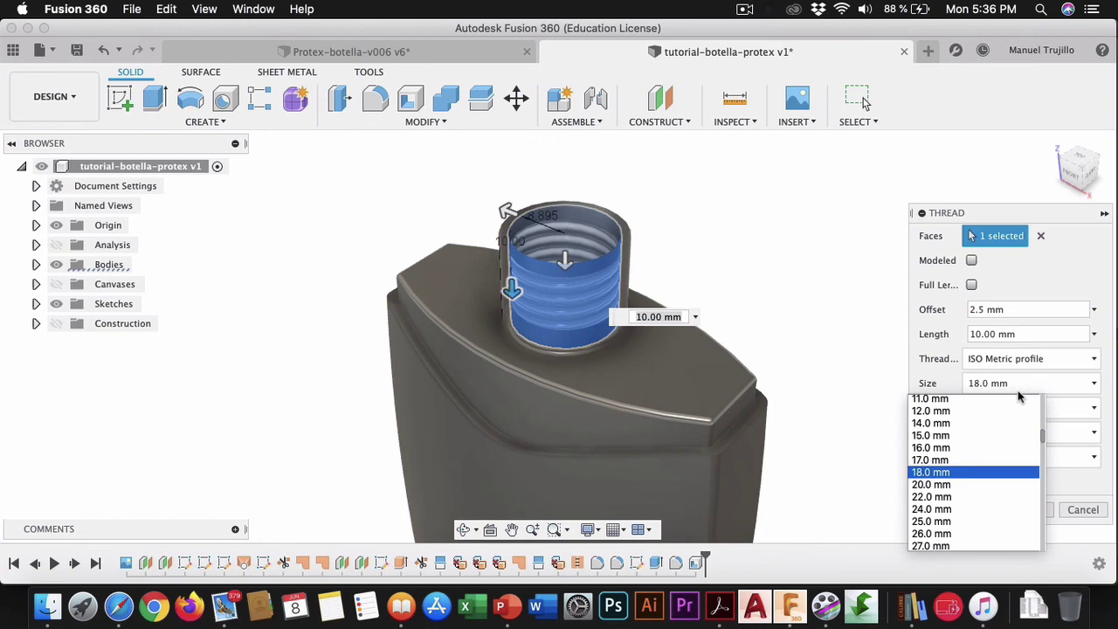
click(977, 511)
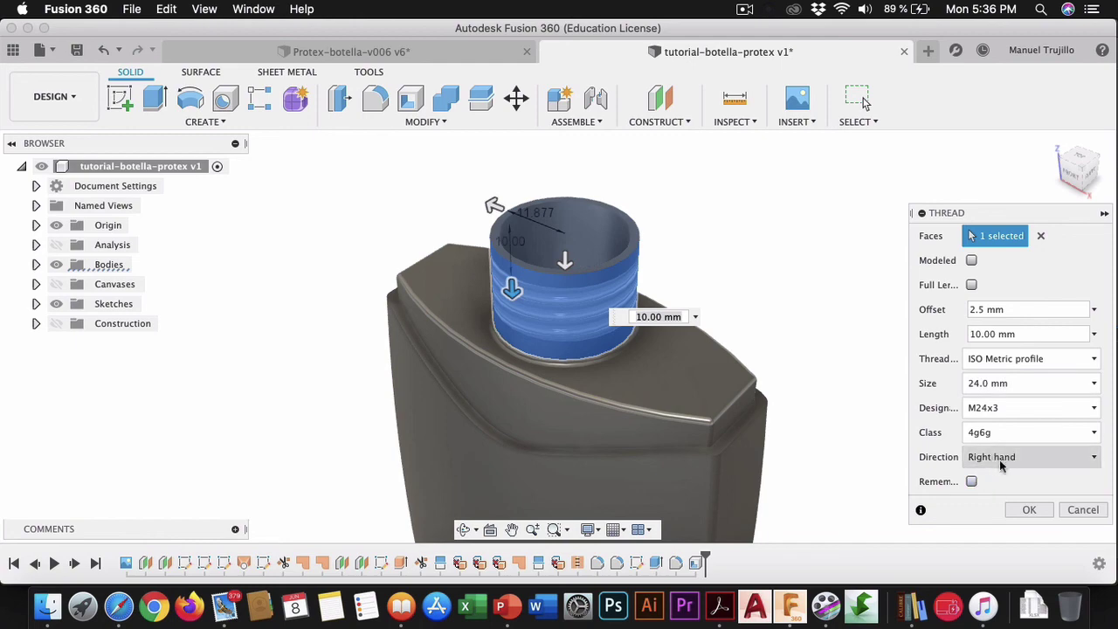
click(1029, 510)
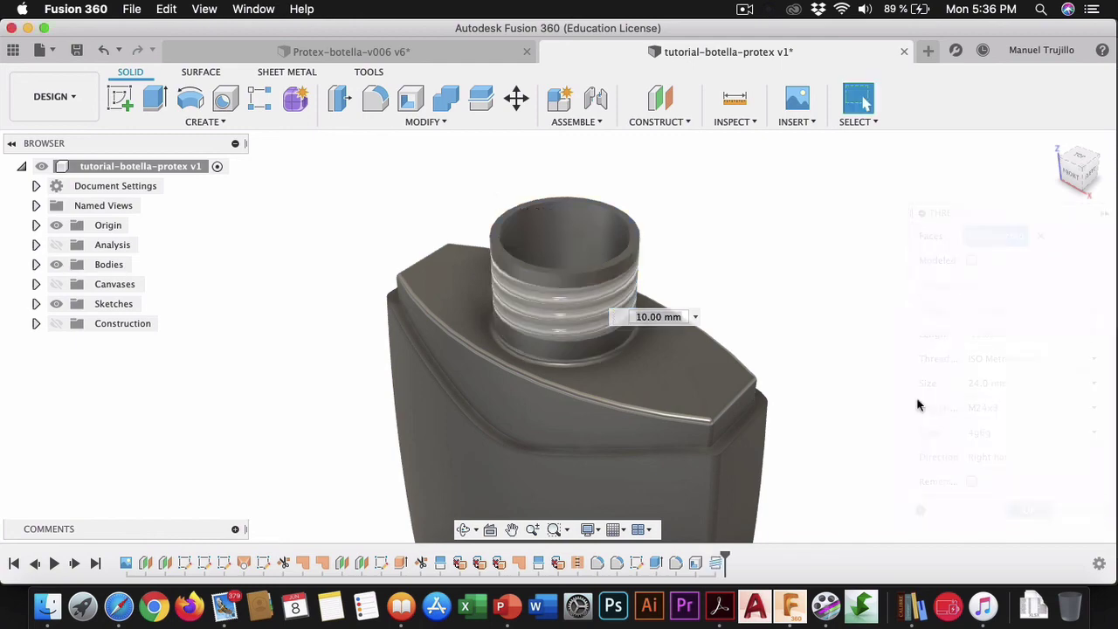
click(744, 8)
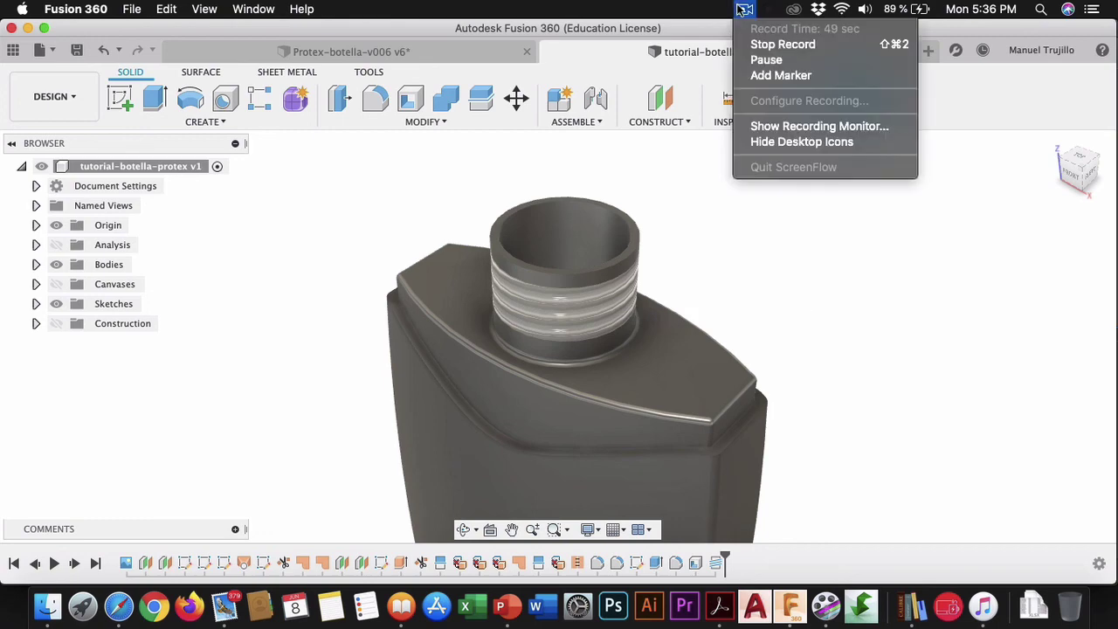